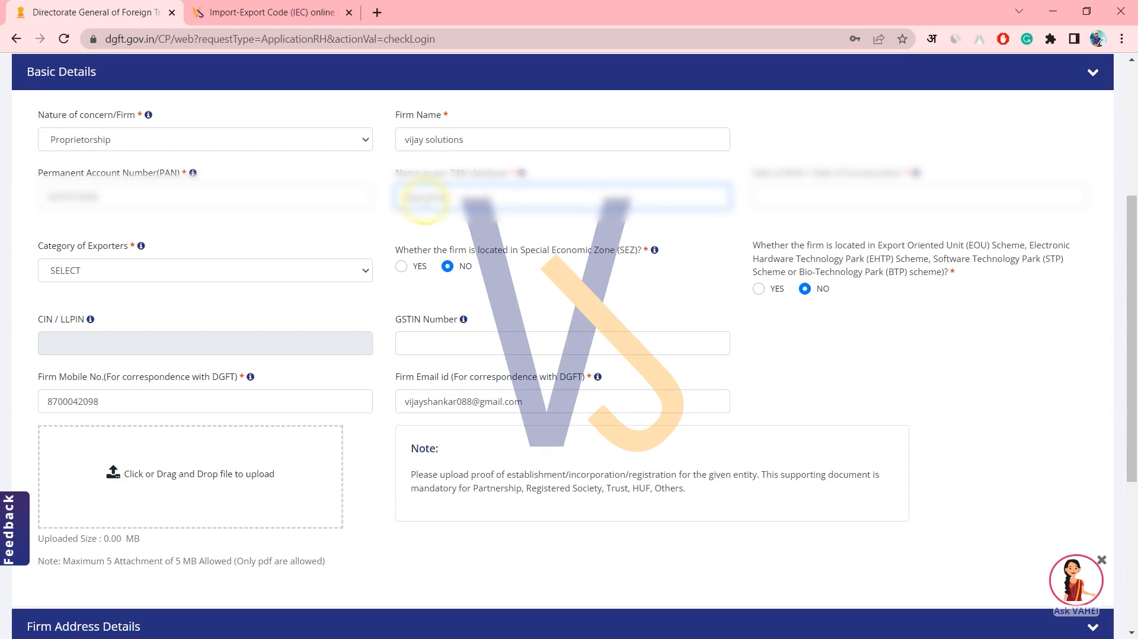
{"action": "left_click", "coordinate": [815, 198]}
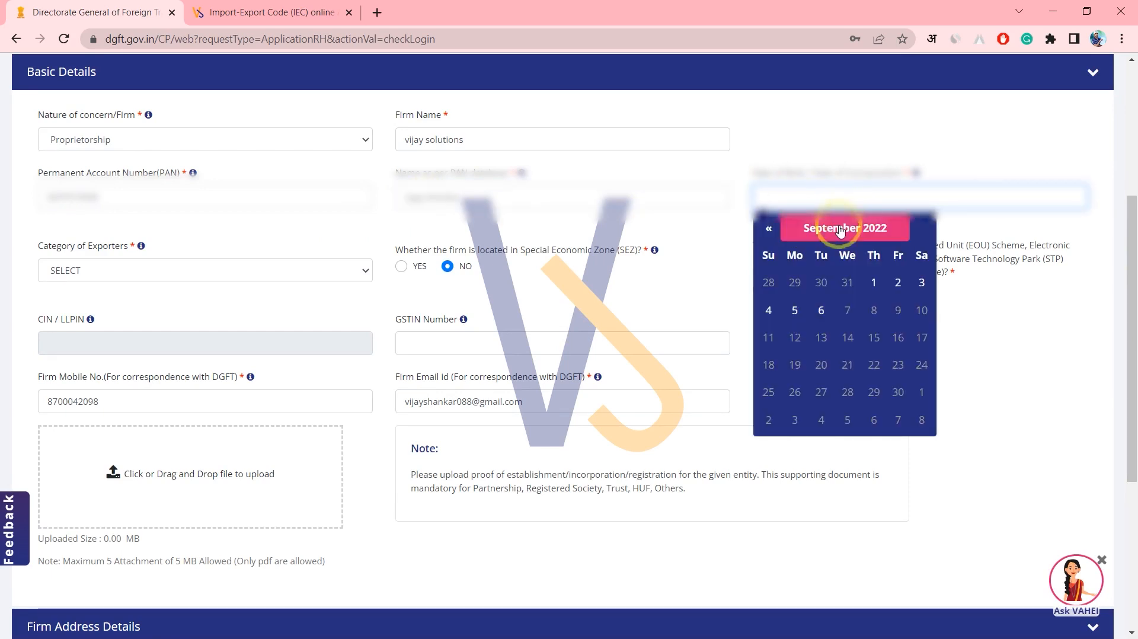
{"action": "left_click", "coordinate": [840, 229]}
{"action": "left_click", "coordinate": [838, 228]}
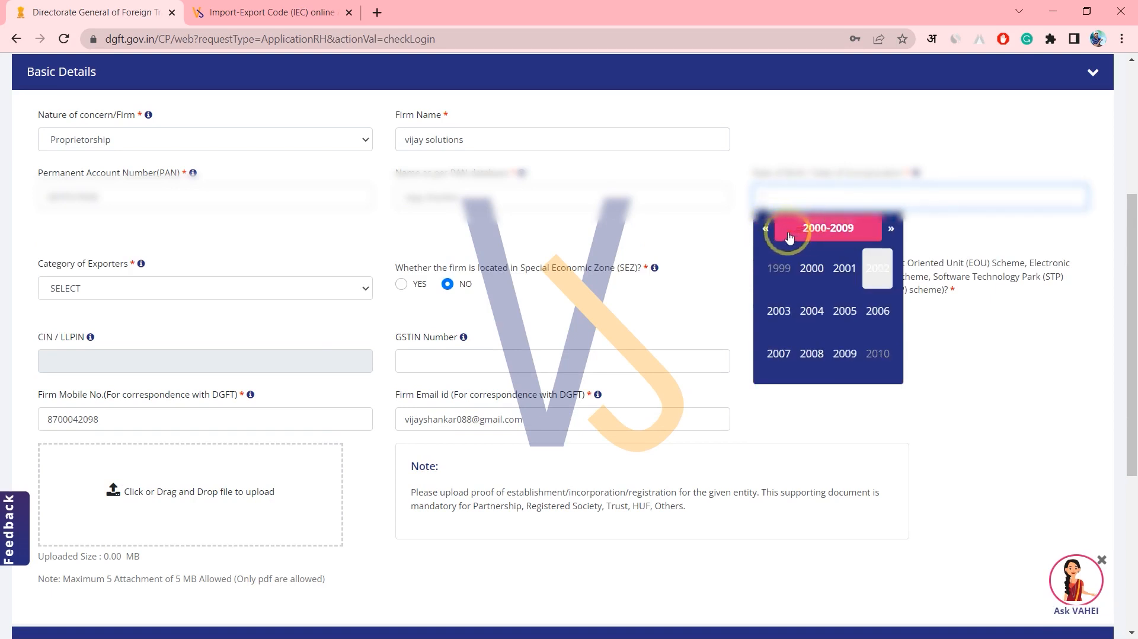
{"action": "left_click", "coordinate": [770, 232]}
{"action": "left_click", "coordinate": [845, 268]}
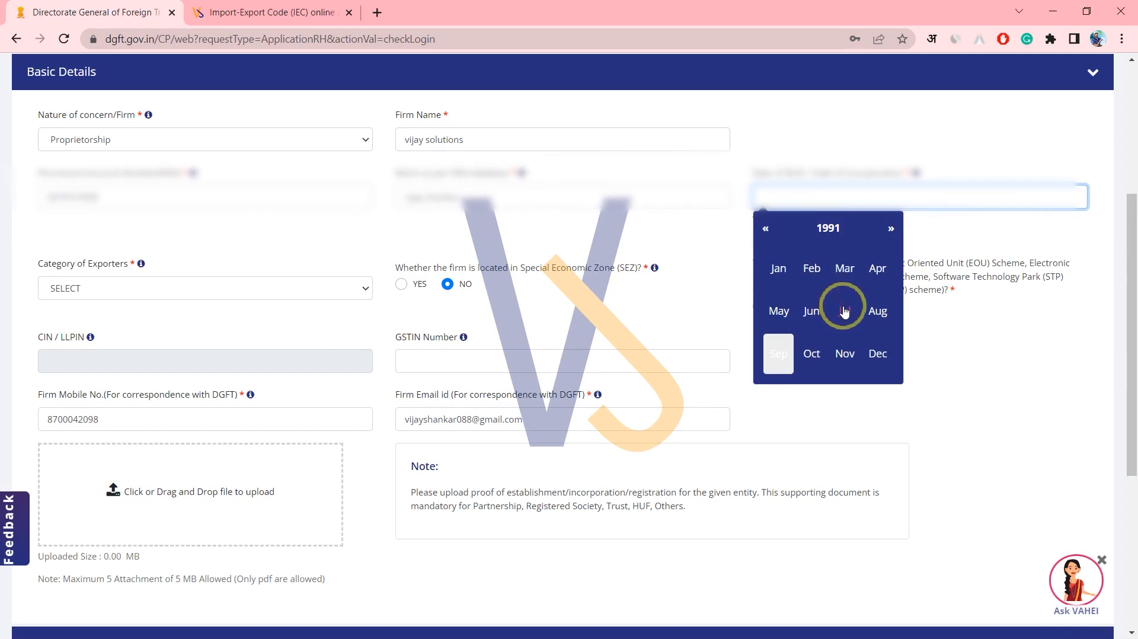
{"action": "left_click", "coordinate": [844, 312]}
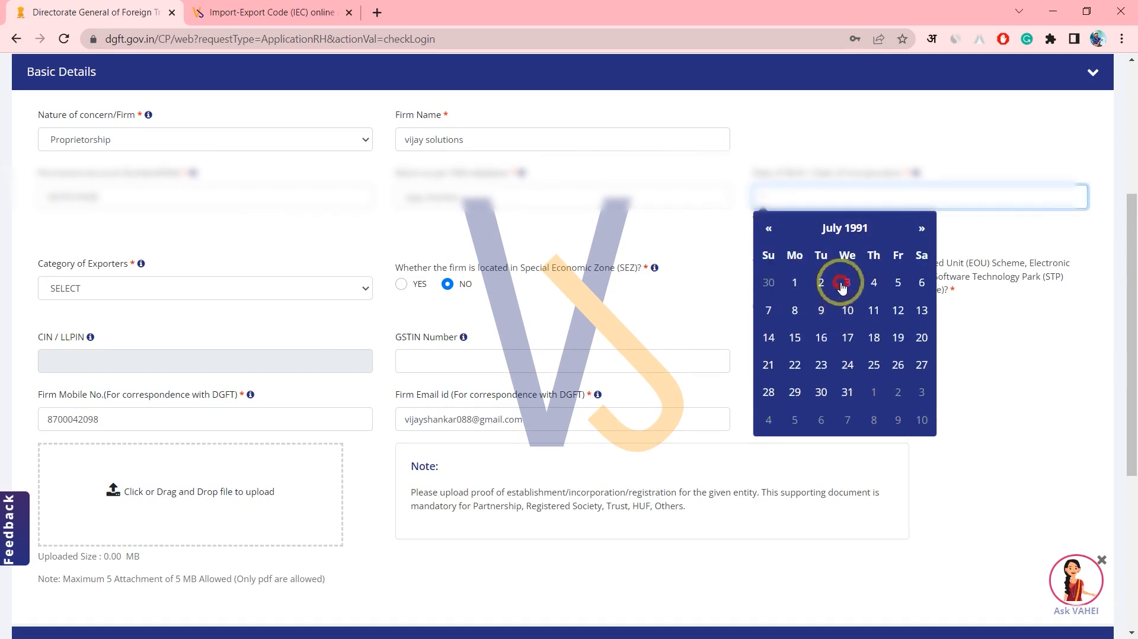
{"action": "left_click", "coordinate": [842, 283]}
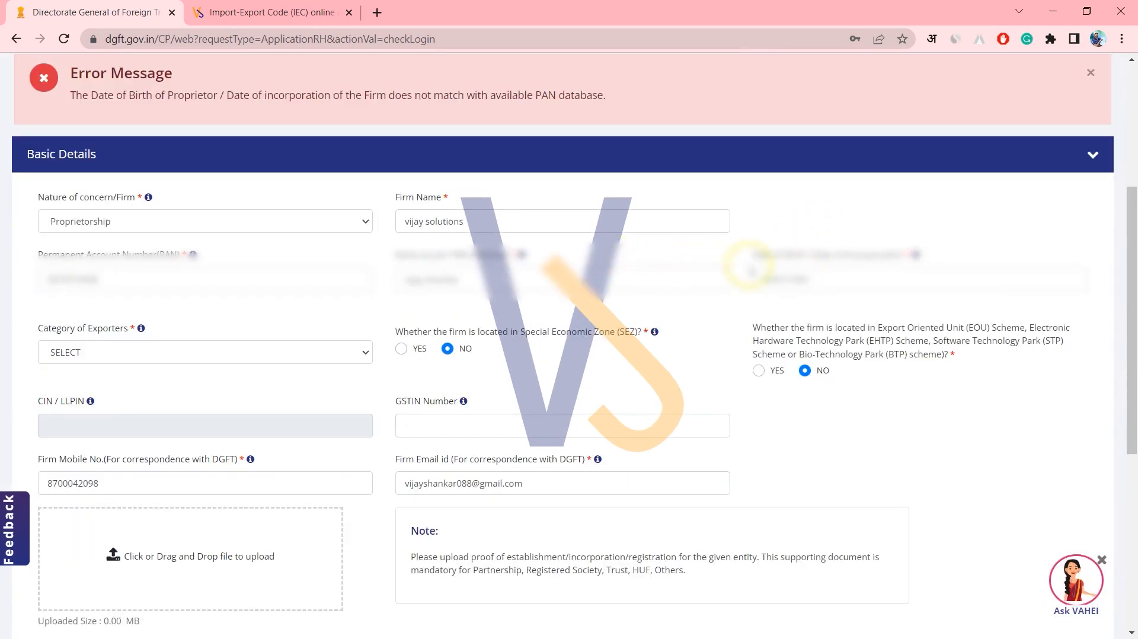
After the mismatch error, correct the birth date to the 23rd so the PAN validates.
{"action": "left_click", "coordinate": [765, 280]}
{"action": "left_click", "coordinate": [144, 96]}
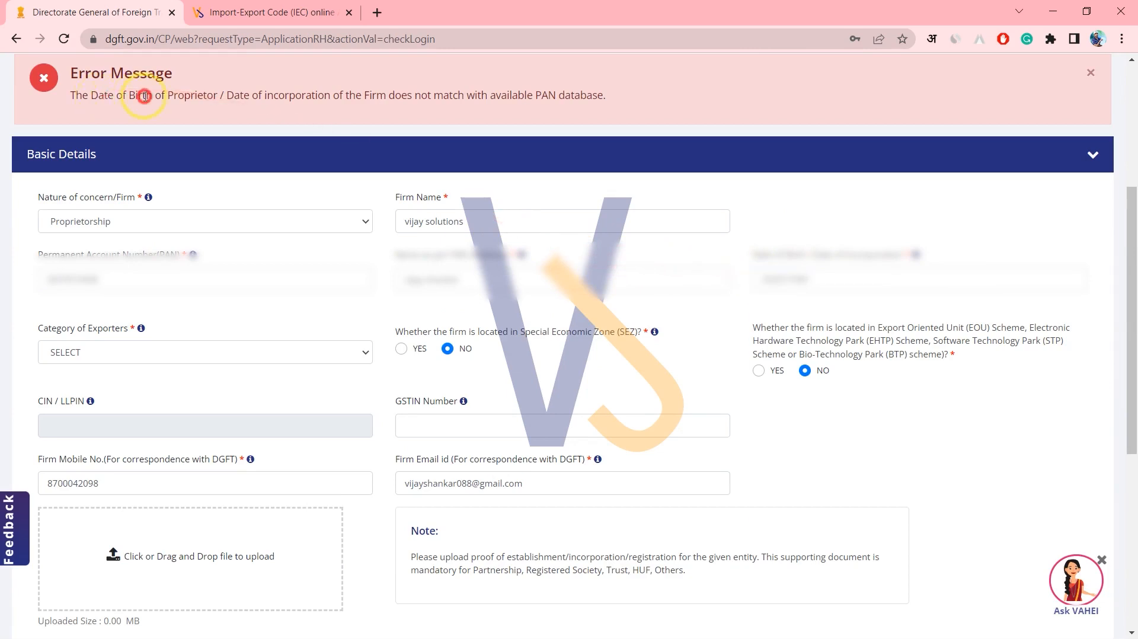
{"action": "left_click_drag", "start_coordinate": [270, 109], "coordinate": [568, 96]}
{"action": "triple_click", "coordinate": [575, 95]}
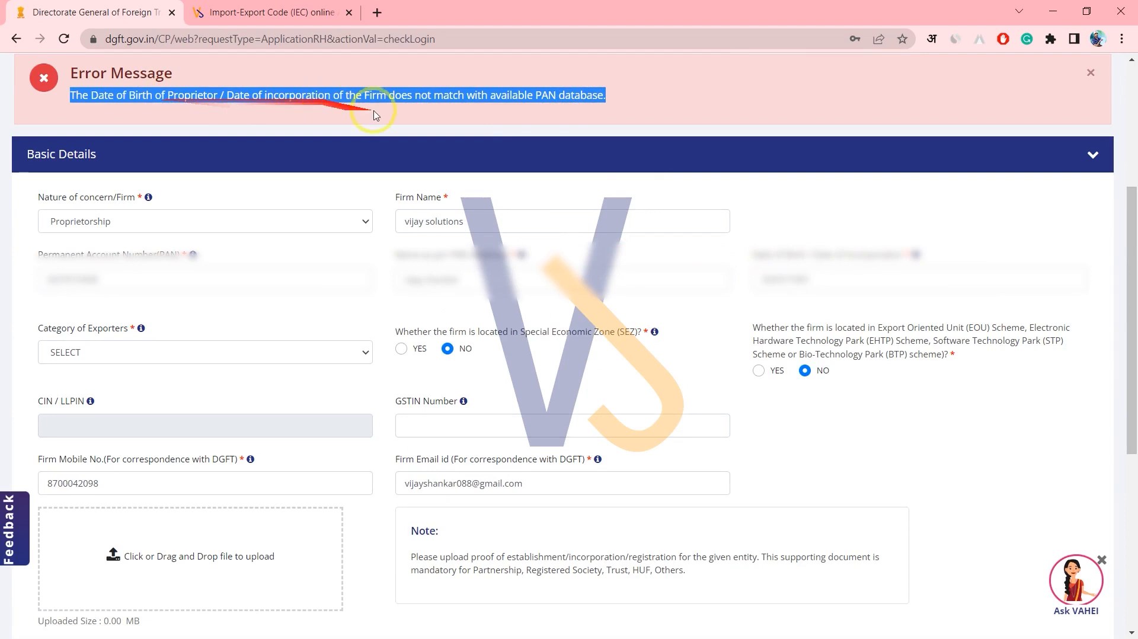
{"action": "left_click", "coordinate": [819, 277]}
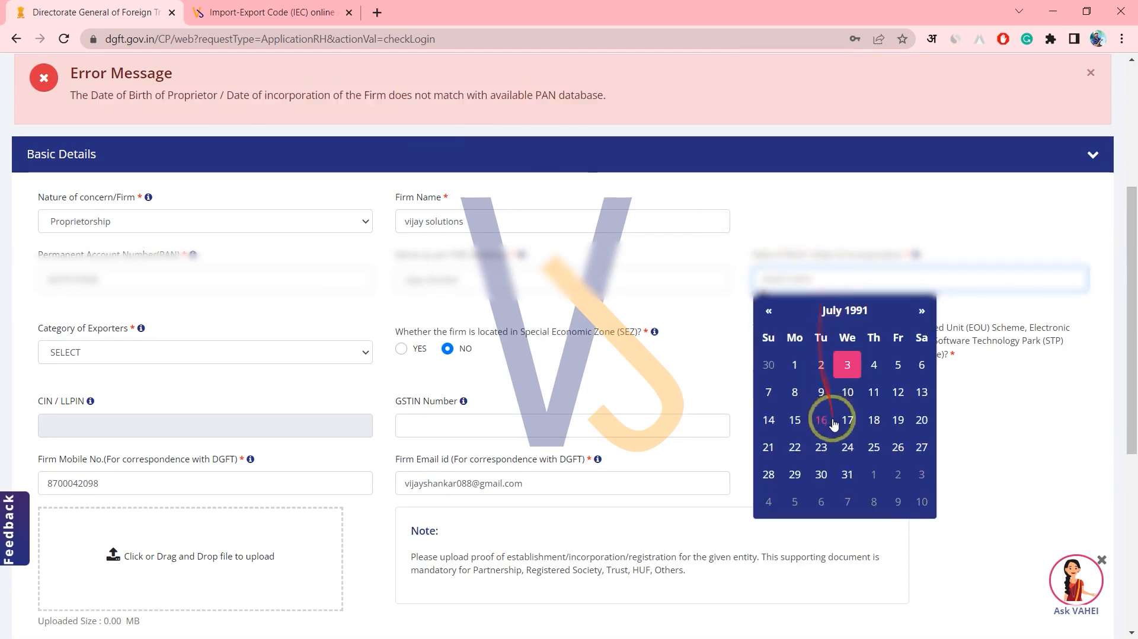
{"action": "left_click", "coordinate": [821, 447]}
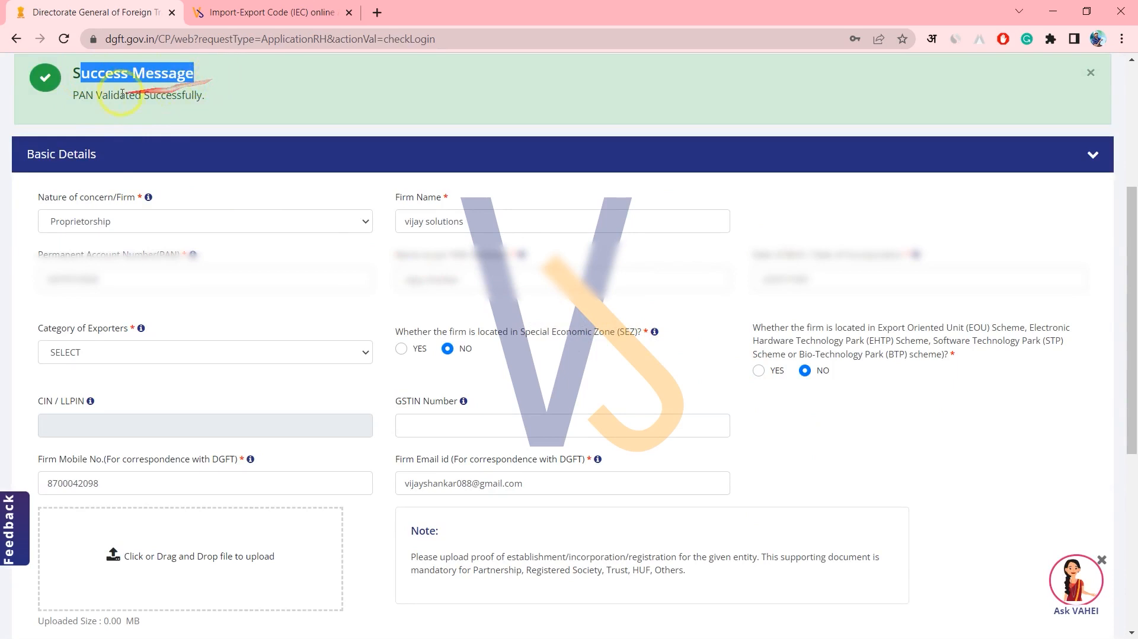
{"action": "left_click_drag", "start_coordinate": [96, 92], "coordinate": [206, 95]}
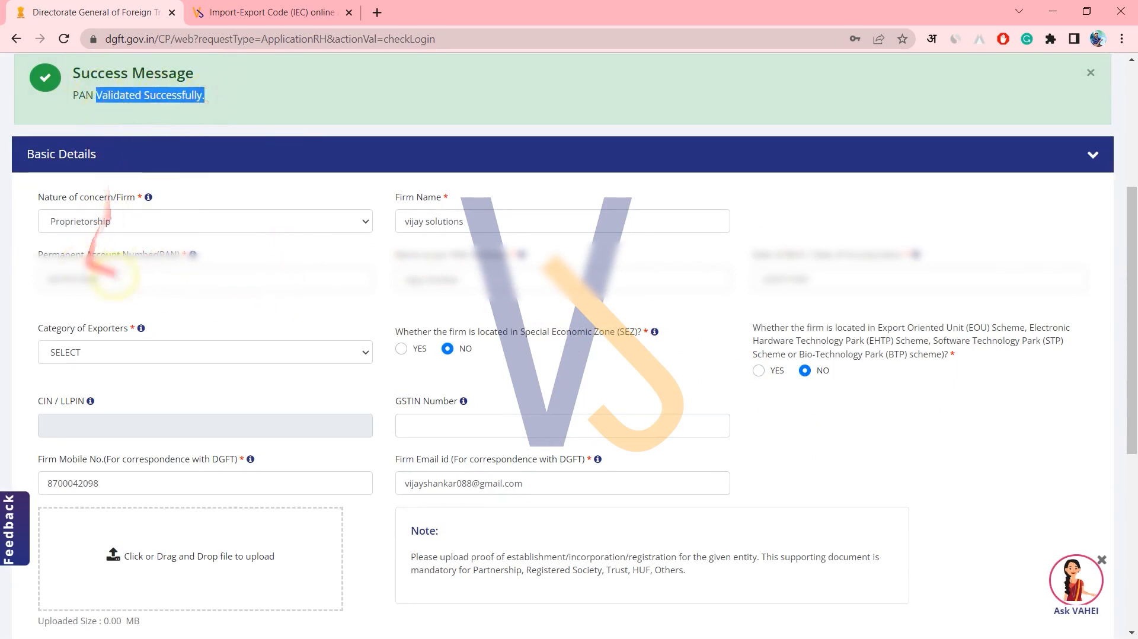
{"action": "mouse_move", "coordinate": [141, 285]}
{"action": "left_mouse_down"}
{"action": "mouse_move", "coordinate": [97, 219]}
{"action": "mouse_move", "coordinate": [231, 246]}
{"action": "mouse_move", "coordinate": [821, 267]}
{"action": "mouse_move", "coordinate": [771, 259]}
{"action": "left_mouse_up"}
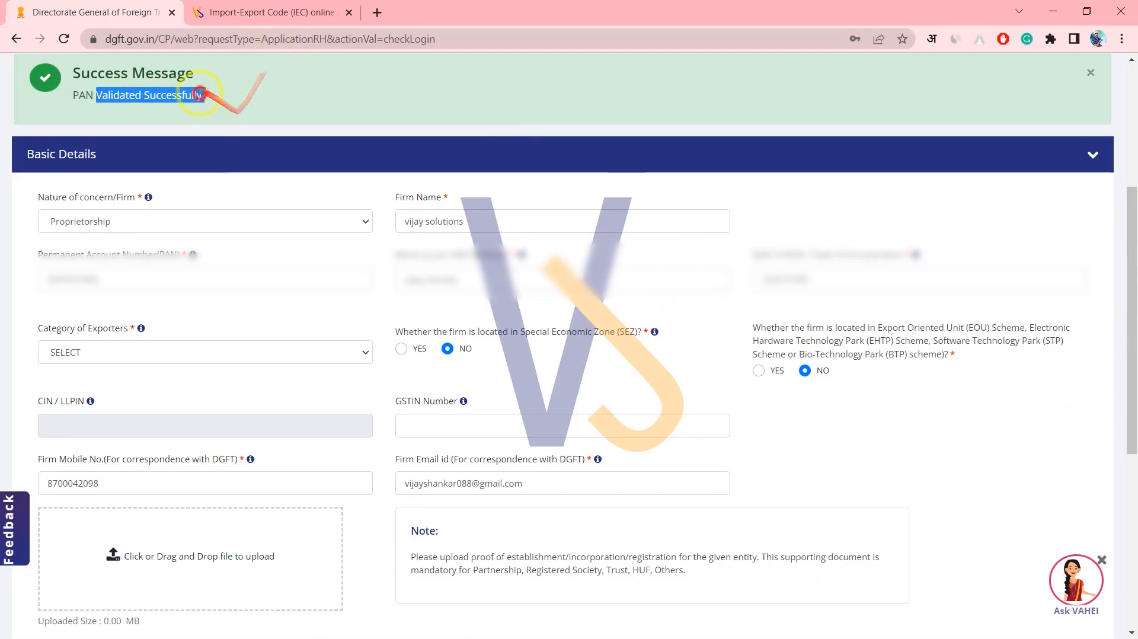
Open the Category of Exporters list and choose Others.
{"action": "left_click", "coordinate": [201, 94]}
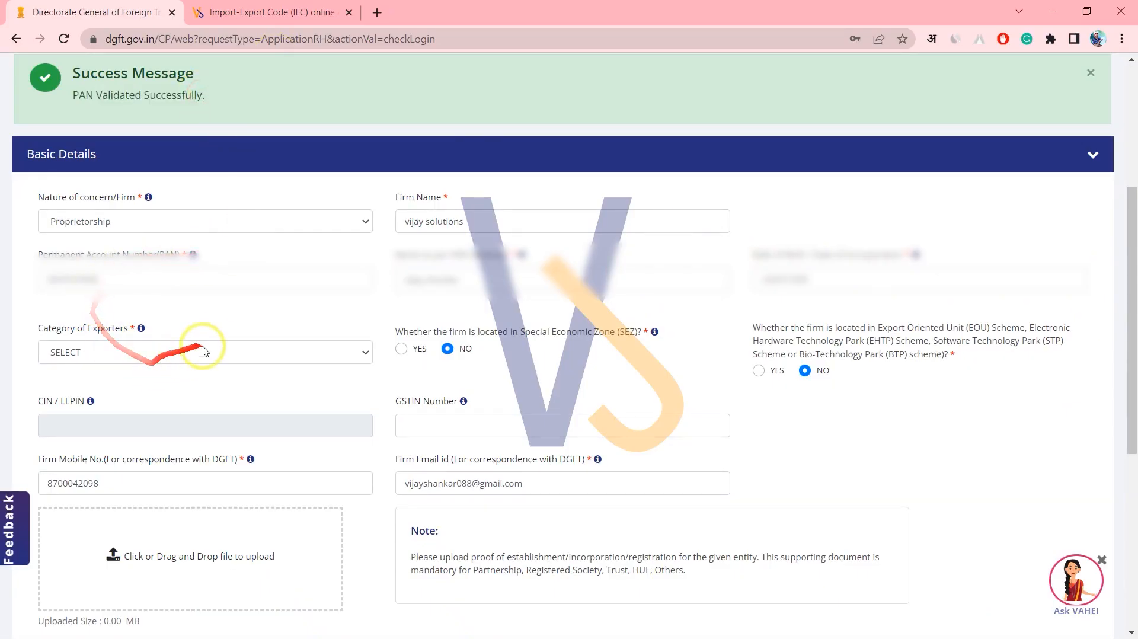
{"action": "left_click", "coordinate": [42, 330]}
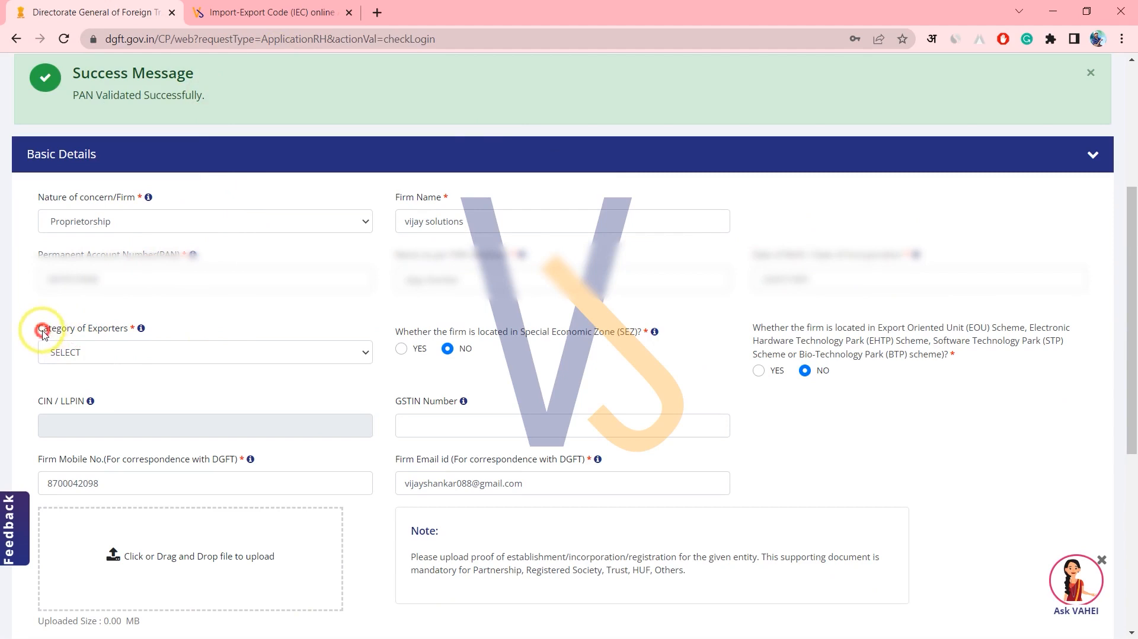
{"action": "left_click", "coordinate": [131, 353]}
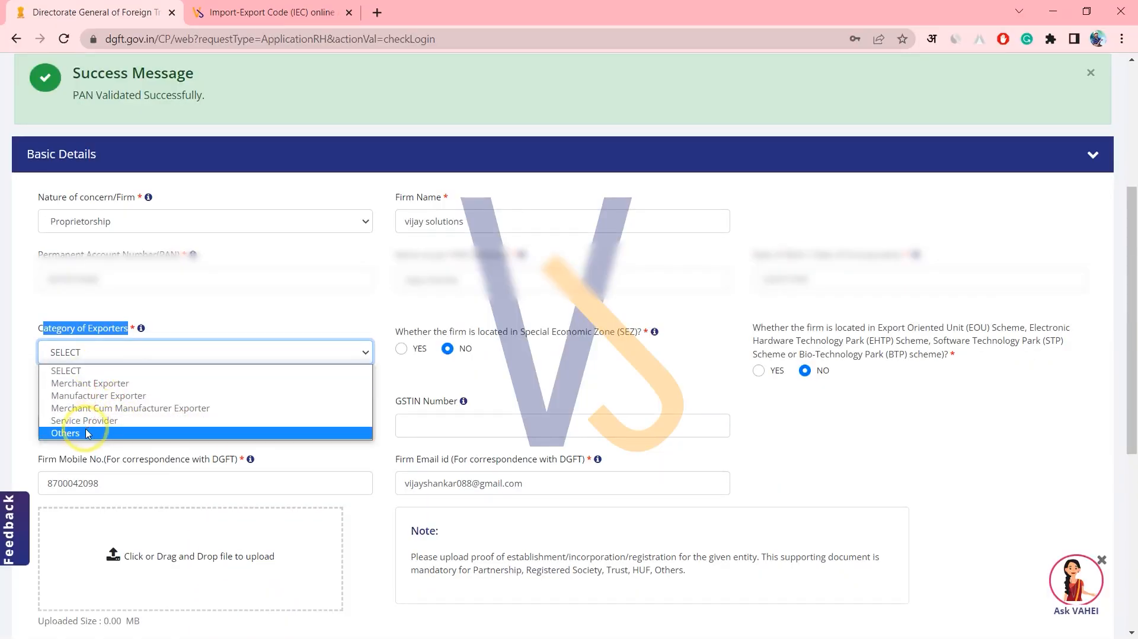
{"action": "left_click", "coordinate": [86, 433]}
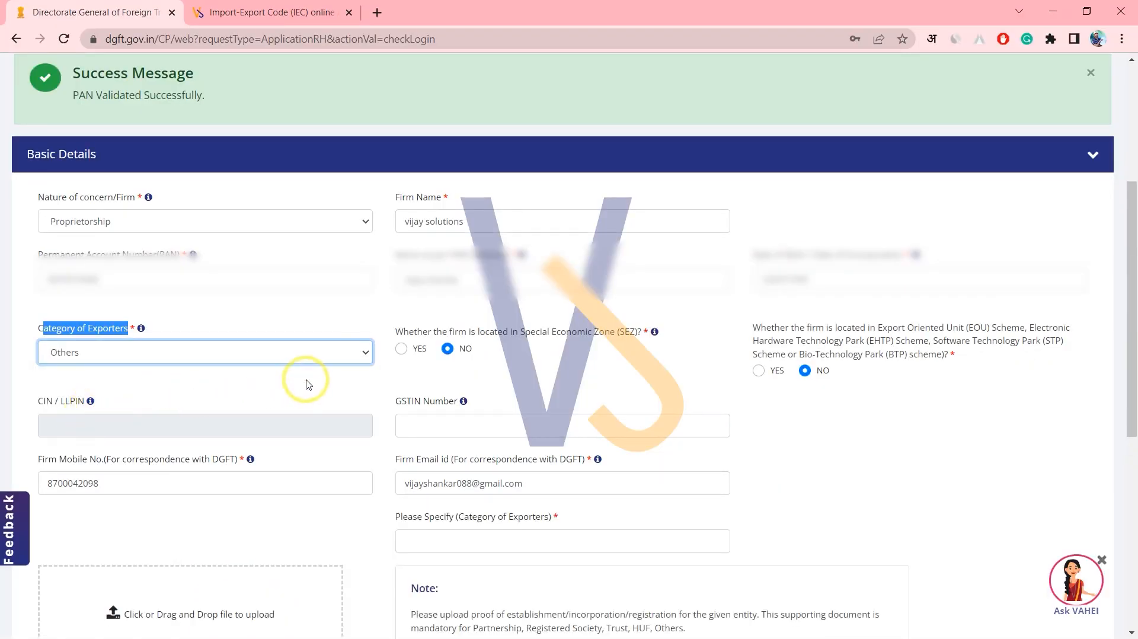
Change the exporter category to Merchant Exporter, leaving the SEZ and EOU questions at No.
{"action": "left_click", "coordinate": [241, 361]}
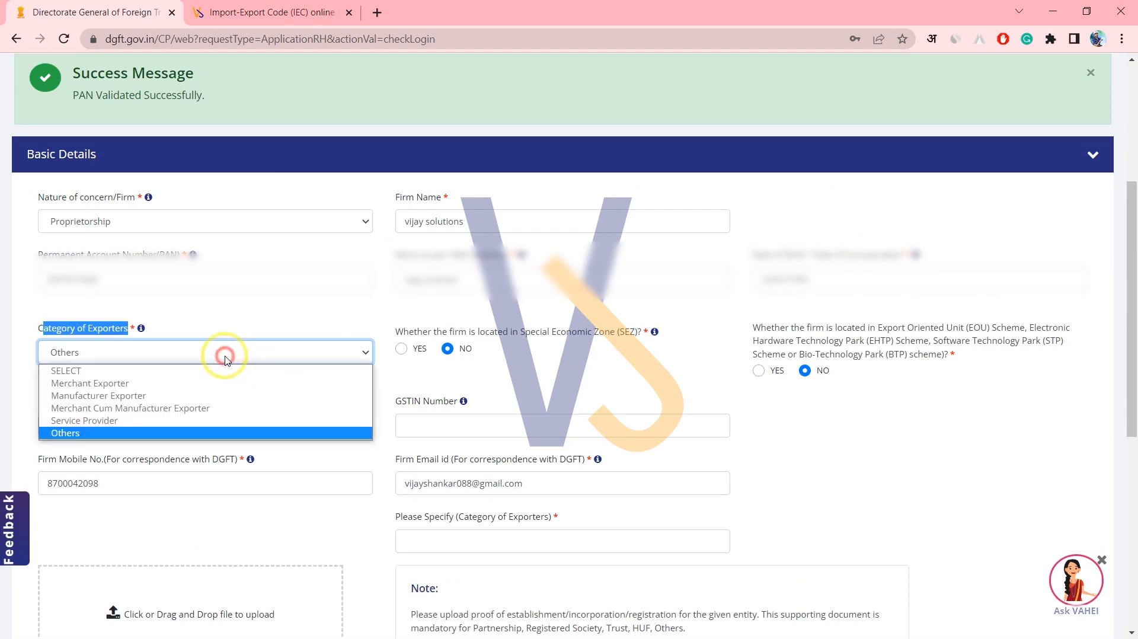
{"action": "left_click", "coordinate": [180, 384]}
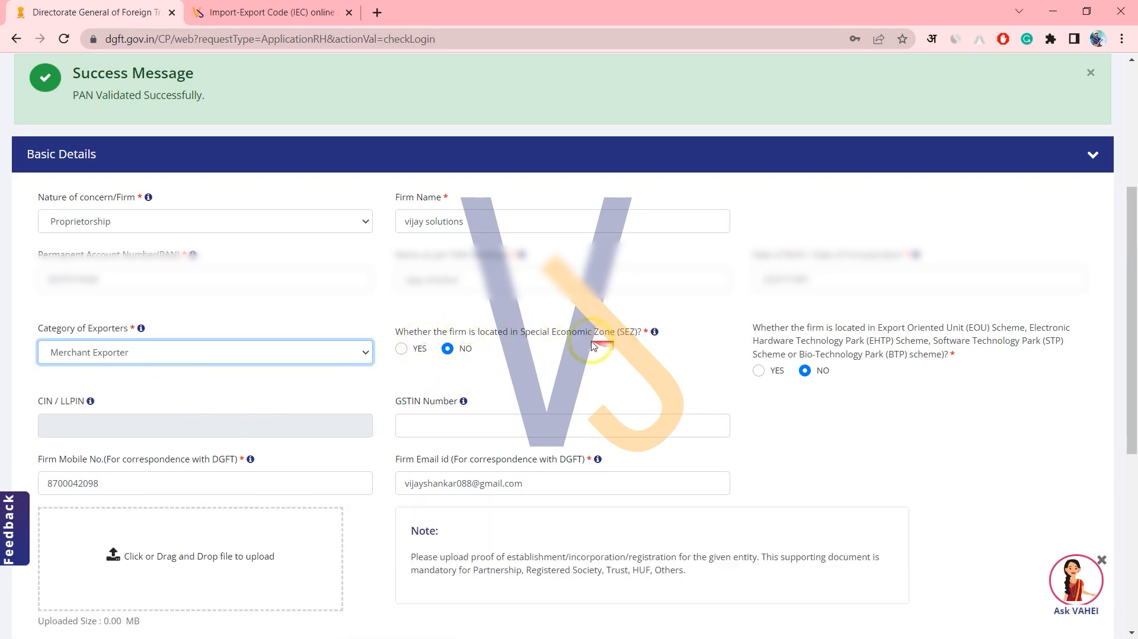
{"action": "left_click_drag", "start_coordinate": [414, 332], "coordinate": [491, 335]}
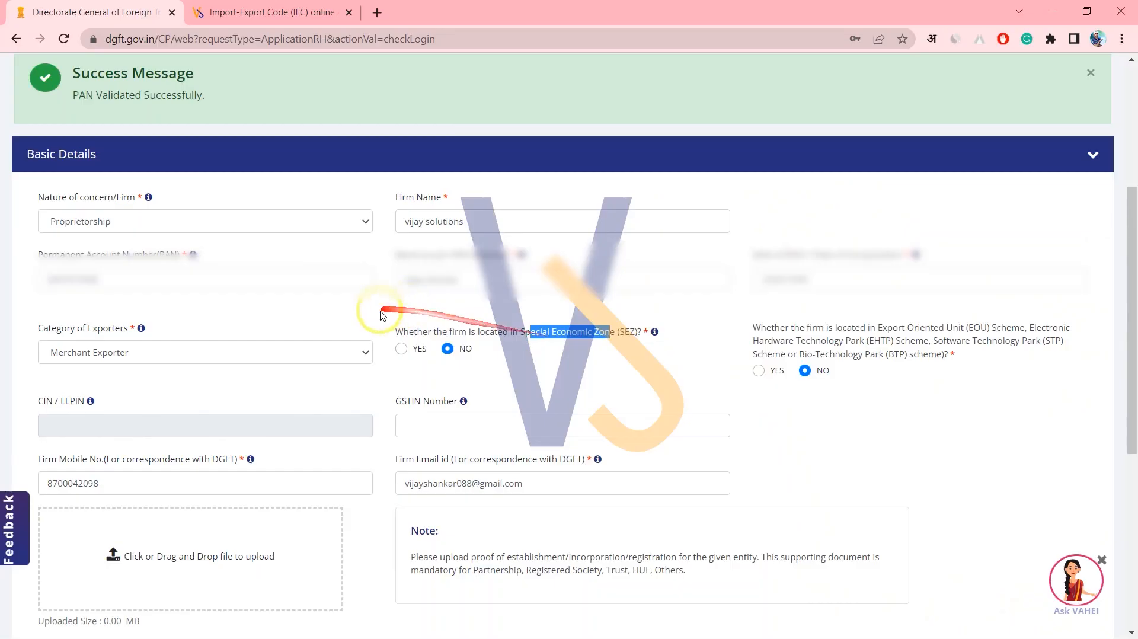
{"action": "left_click", "coordinate": [498, 385]}
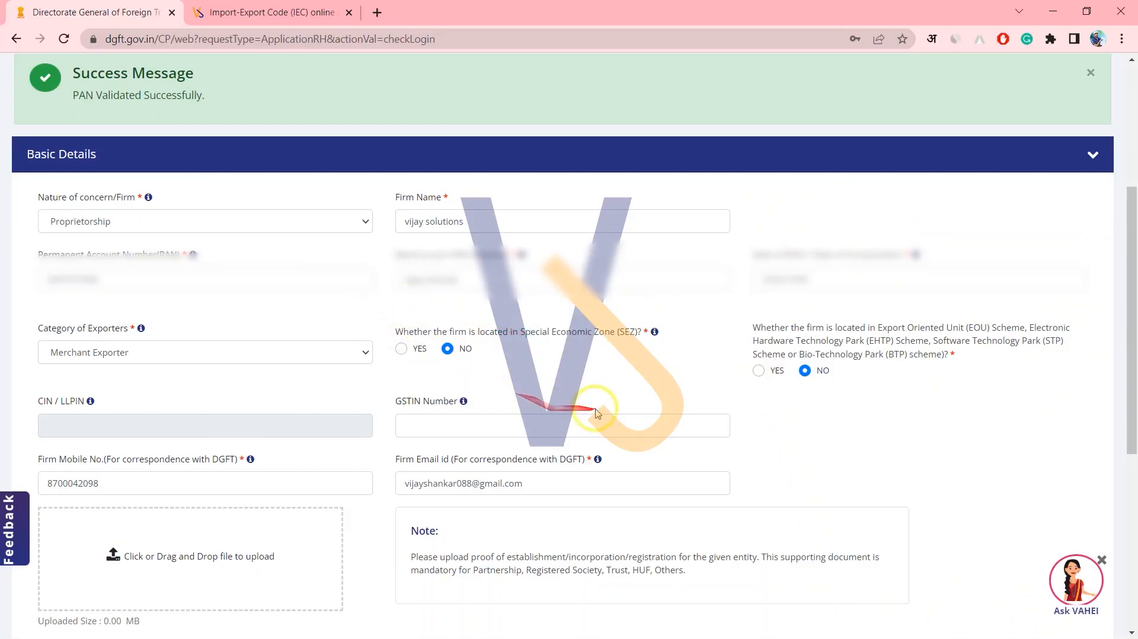
{"action": "left_click_drag", "start_coordinate": [857, 333], "coordinate": [881, 332]}
{"action": "left_click", "coordinate": [930, 333]}
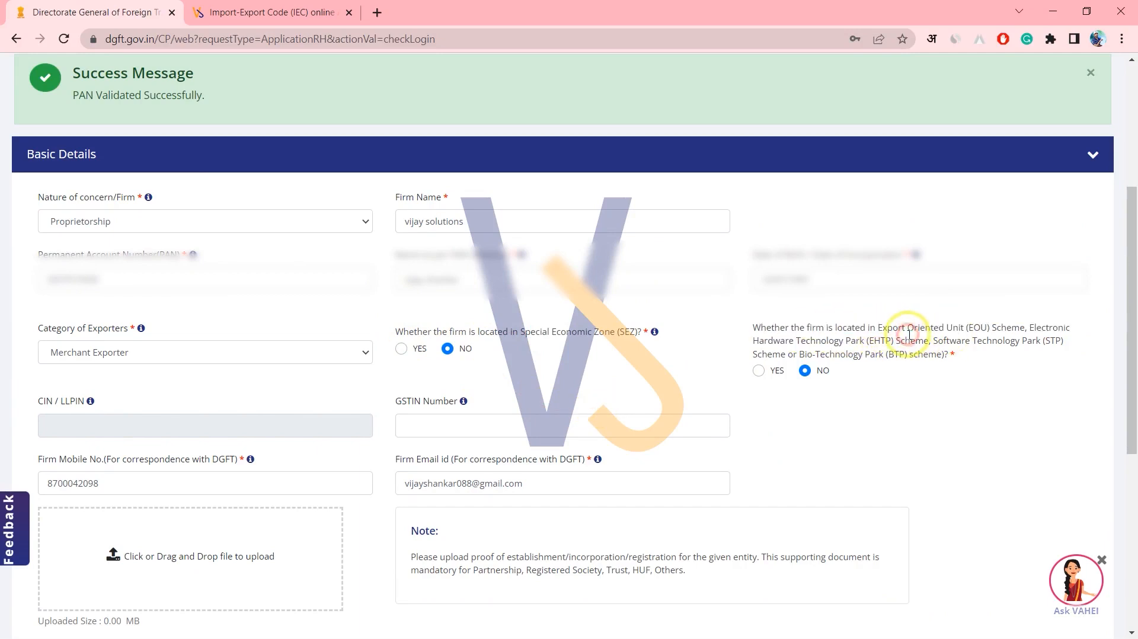
{"action": "left_click_drag", "start_coordinate": [882, 338], "coordinate": [950, 332]}
{"action": "left_click_drag", "start_coordinate": [868, 332], "coordinate": [965, 338]}
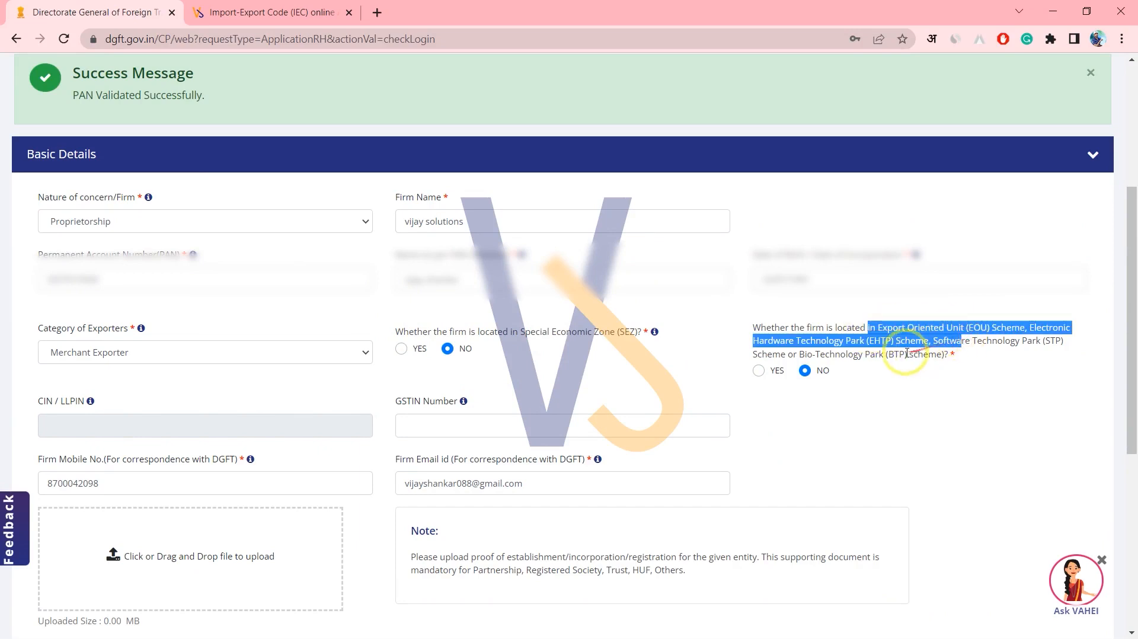
{"action": "left_click_drag", "start_coordinate": [796, 341], "coordinate": [942, 355]}
{"action": "scroll", "coordinate": [742, 362], "scroll_direction": "down", "scroll_amount": 4}
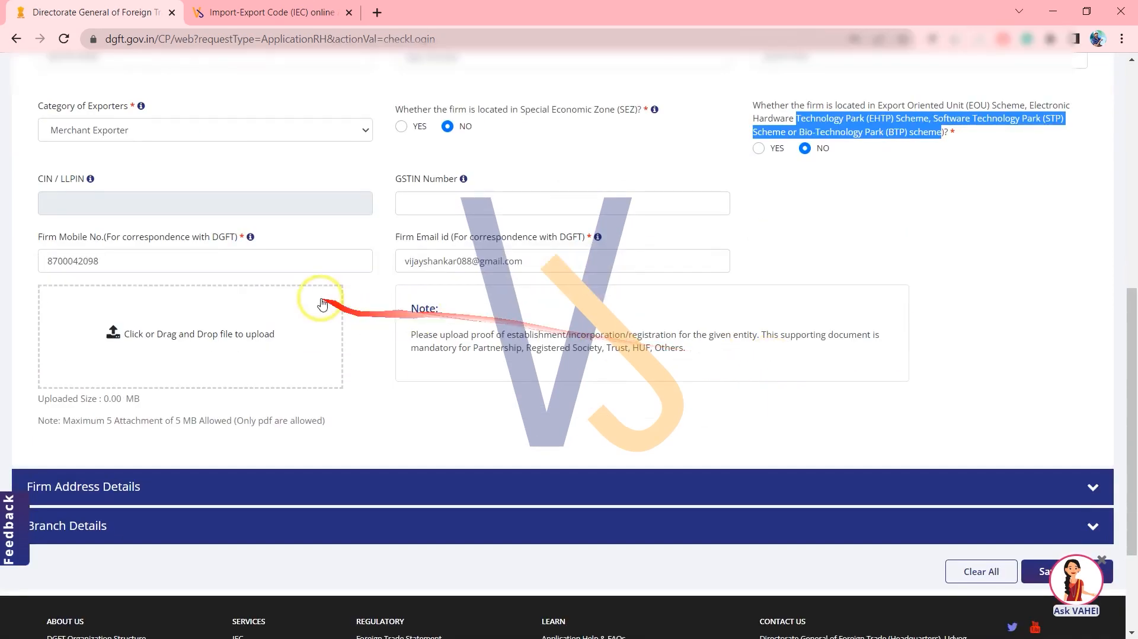
{"action": "left_click", "coordinate": [427, 208]}
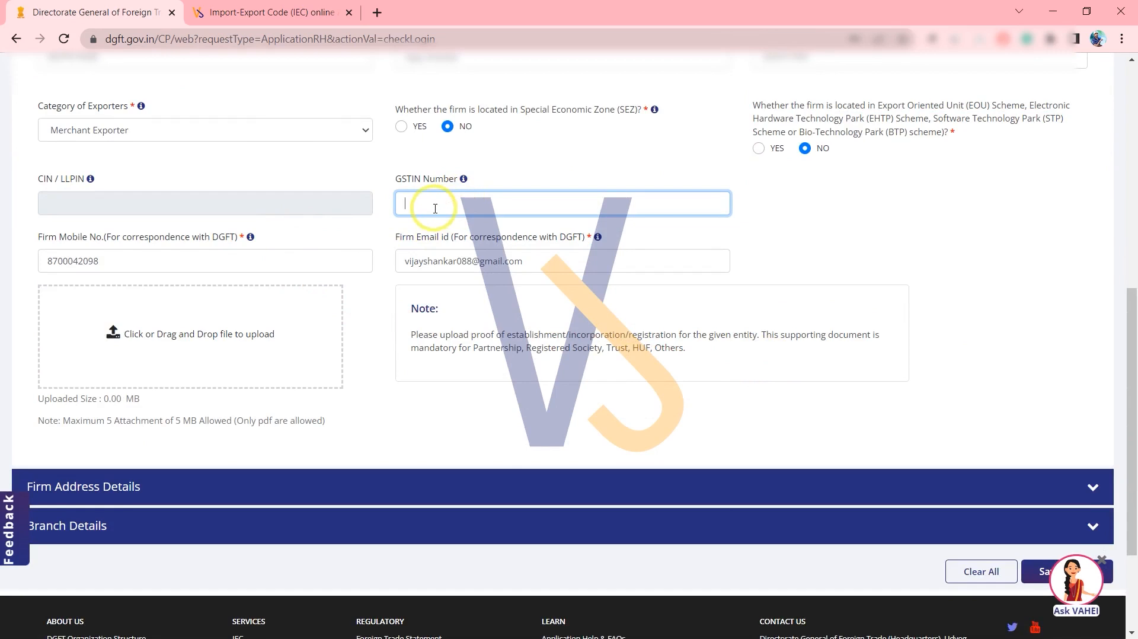
{"action": "mouse_move", "coordinate": [101, 275]}
{"action": "left_mouse_down"}
{"action": "mouse_move", "coordinate": [10, 314]}
{"action": "mouse_move", "coordinate": [188, 432]}
{"action": "mouse_move", "coordinate": [354, 314]}
{"action": "mouse_move", "coordinate": [101, 274]}
{"action": "left_mouse_up"}
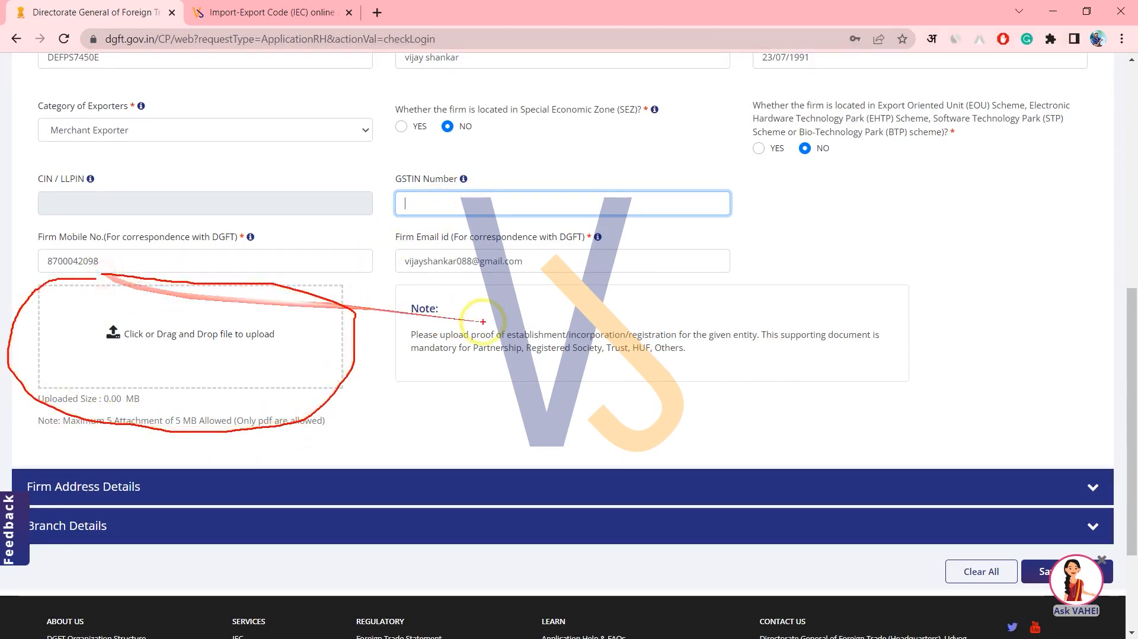
{"action": "mouse_move", "coordinate": [421, 287]}
{"action": "left_mouse_down"}
{"action": "mouse_move", "coordinate": [382, 311]}
{"action": "mouse_move", "coordinate": [889, 392]}
{"action": "mouse_move", "coordinate": [865, 267]}
{"action": "left_mouse_up"}
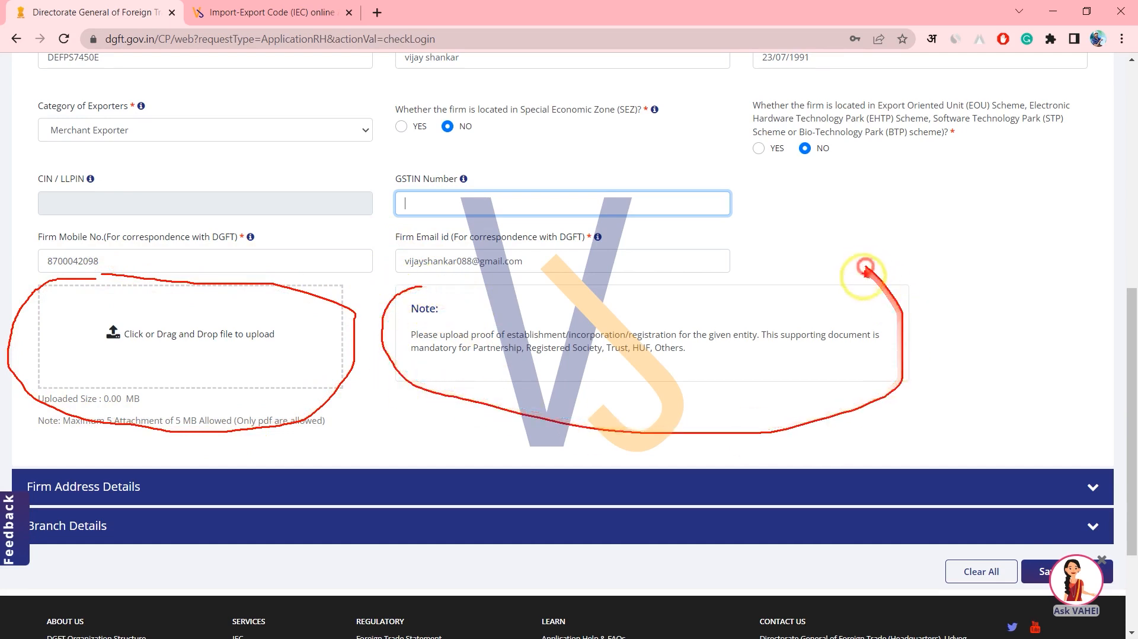
{"action": "left_click_drag", "start_coordinate": [609, 370], "coordinate": [487, 375]}
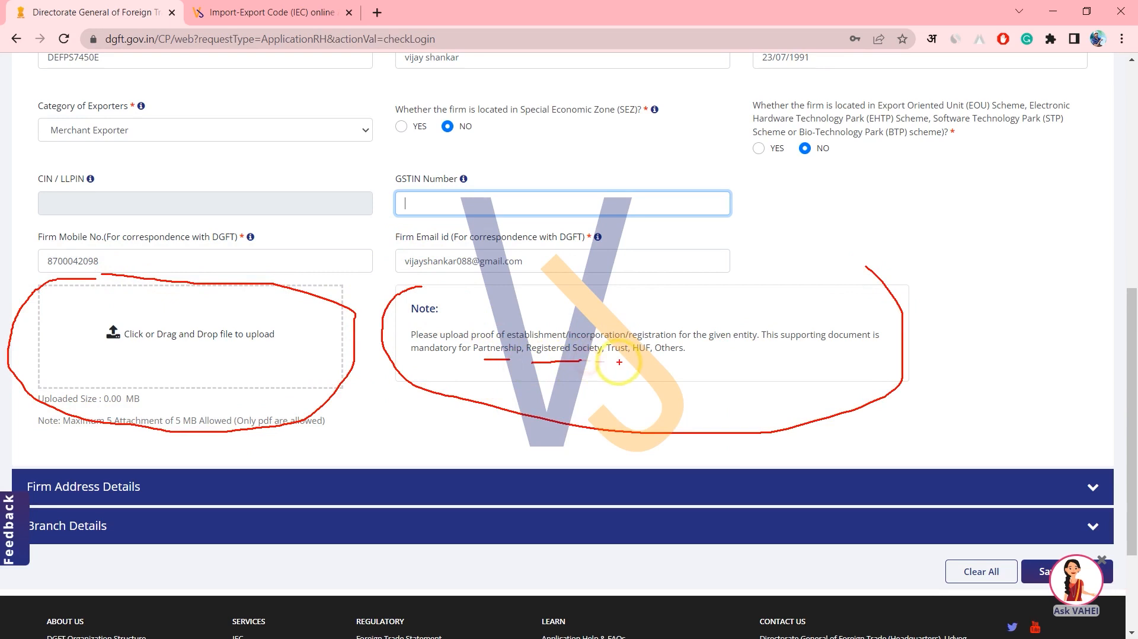
{"action": "mouse_move", "coordinate": [529, 362]}
{"action": "left_mouse_down"}
{"action": "mouse_move", "coordinate": [374, 346]}
{"action": "mouse_move", "coordinate": [610, 300]}
{"action": "mouse_move", "coordinate": [678, 304]}
{"action": "left_mouse_up"}
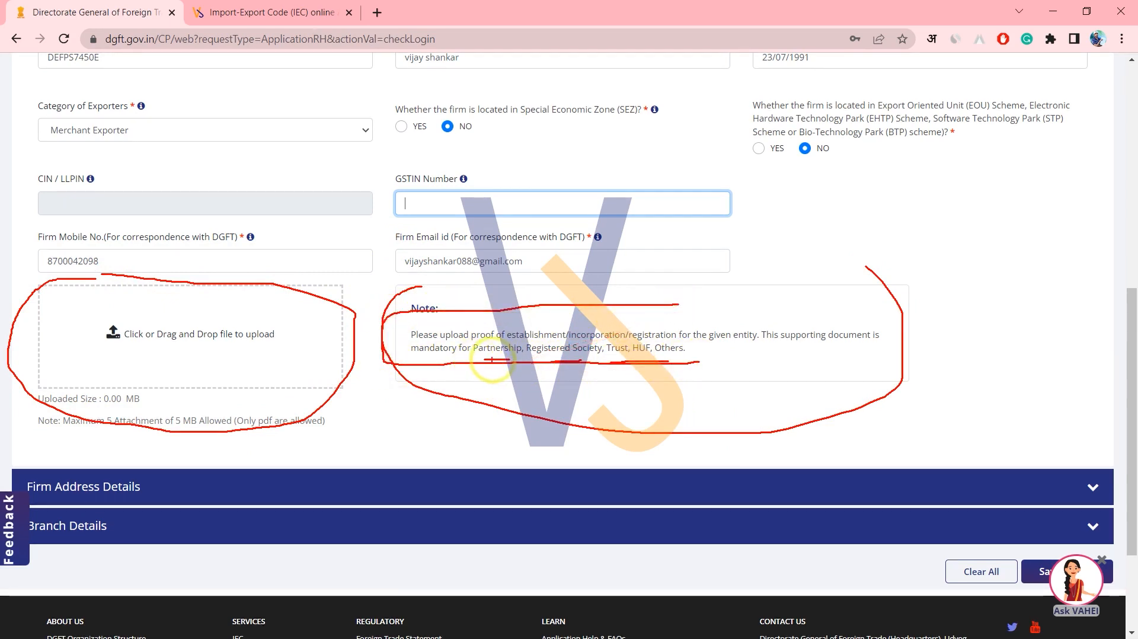
{"action": "left_click_drag", "start_coordinate": [570, 326], "coordinate": [503, 329]}
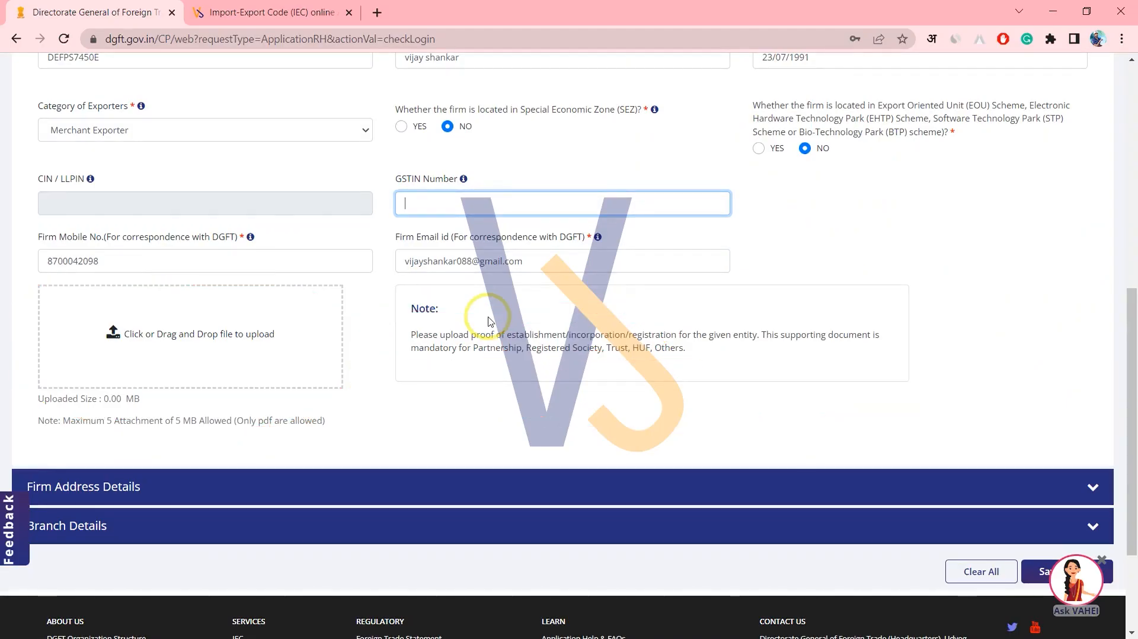
{"action": "scroll", "coordinate": [453, 332], "scroll_direction": "down", "scroll_amount": 1}
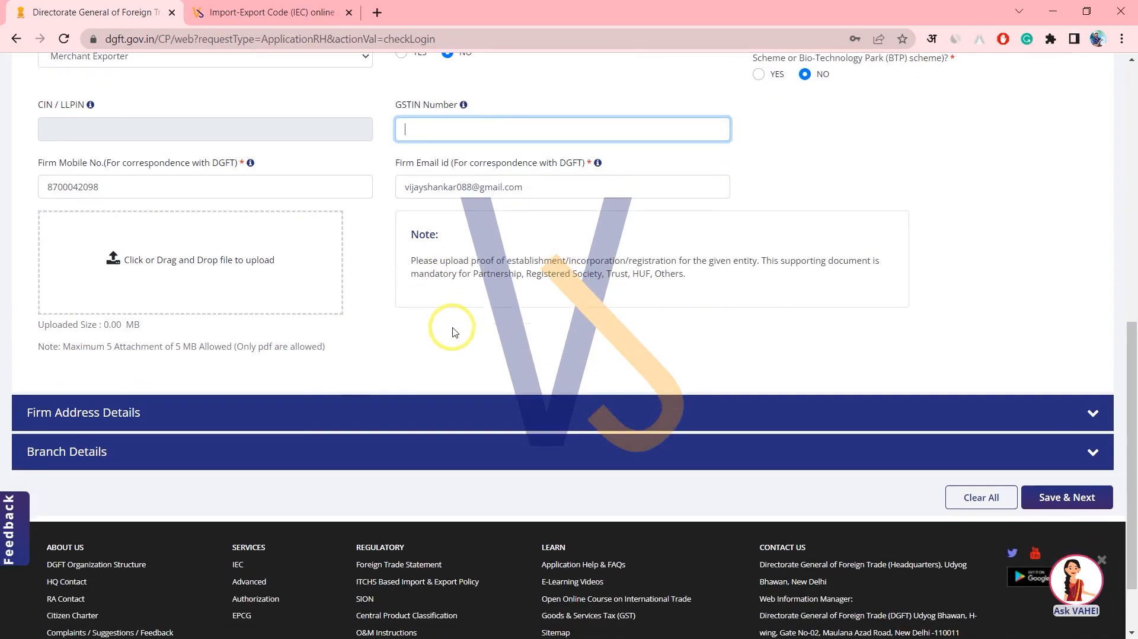
Enter the firm's Address Line 1 'adress' and PIN code 201103, then fill the city.
{"action": "left_click", "coordinate": [299, 422]}
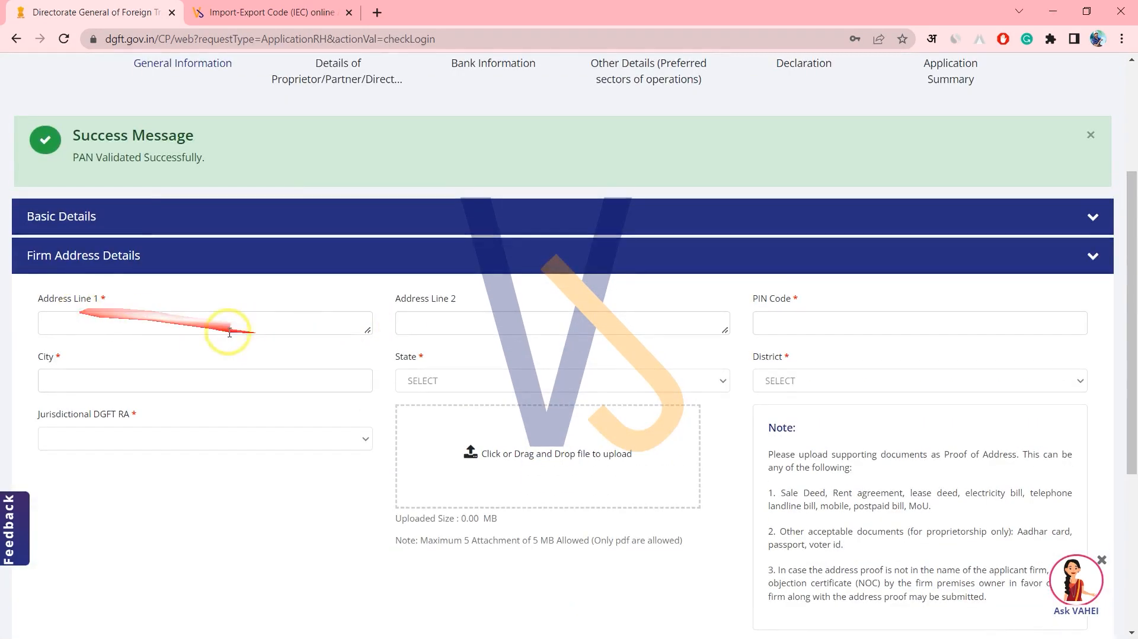
{"action": "left_click", "coordinate": [96, 323]}
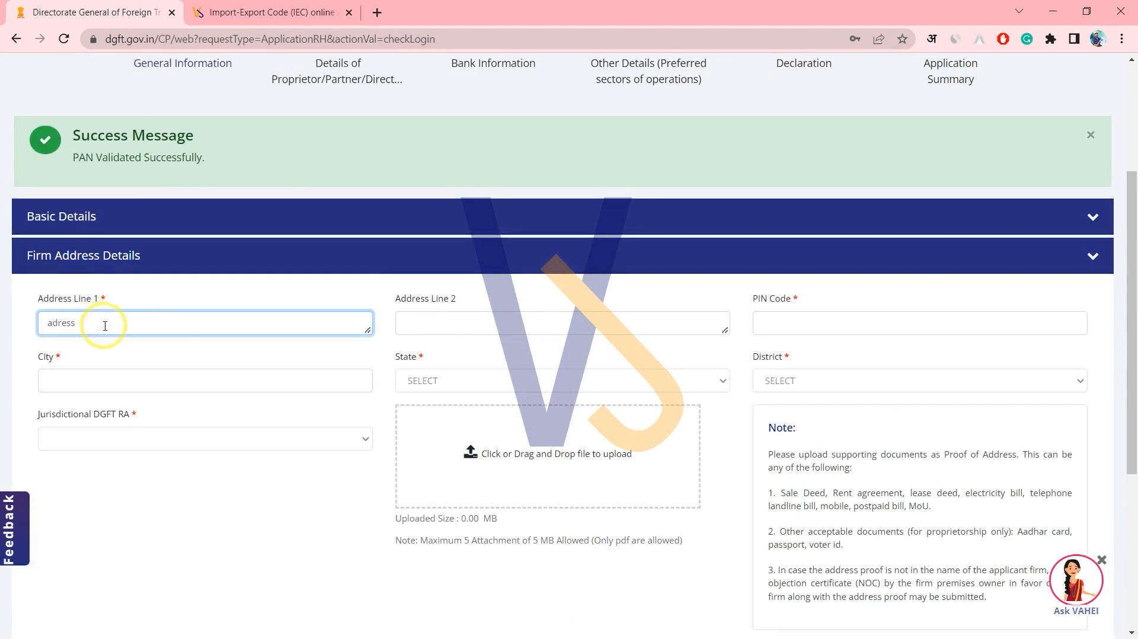
{"action": "type", "text": "adress"}
{"action": "double_click", "coordinate": [166, 325]}
{"action": "left_click", "coordinate": [478, 325]}
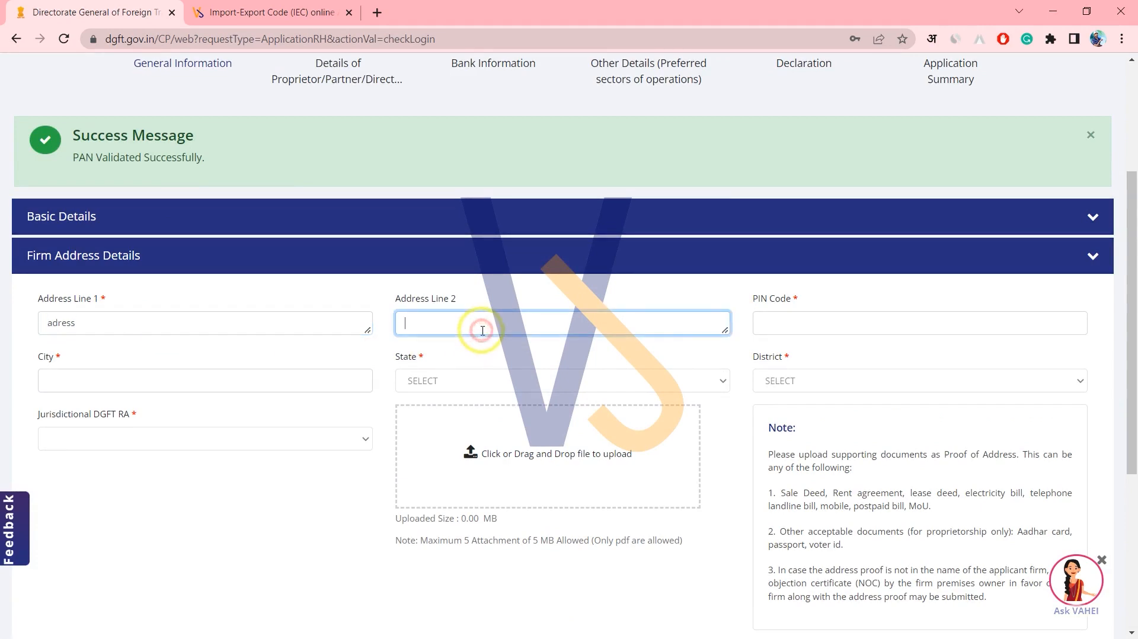
{"action": "left_click", "coordinate": [794, 325]}
{"action": "type", "text": "2011"}
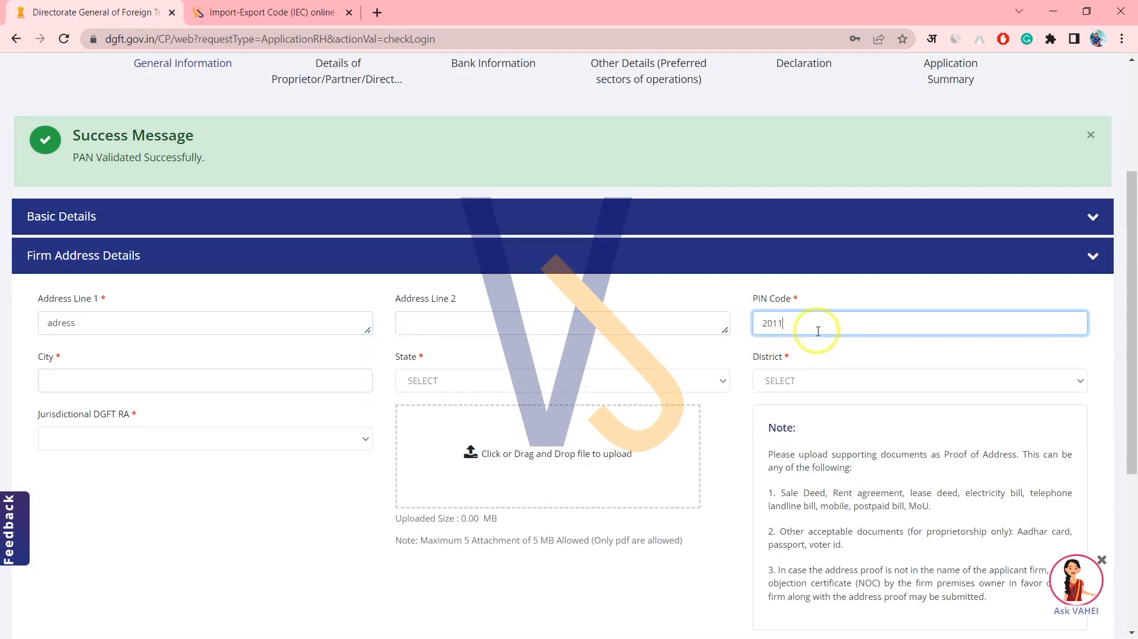
{"action": "type", "text": "03"}
{"action": "left_click", "coordinate": [323, 392]}
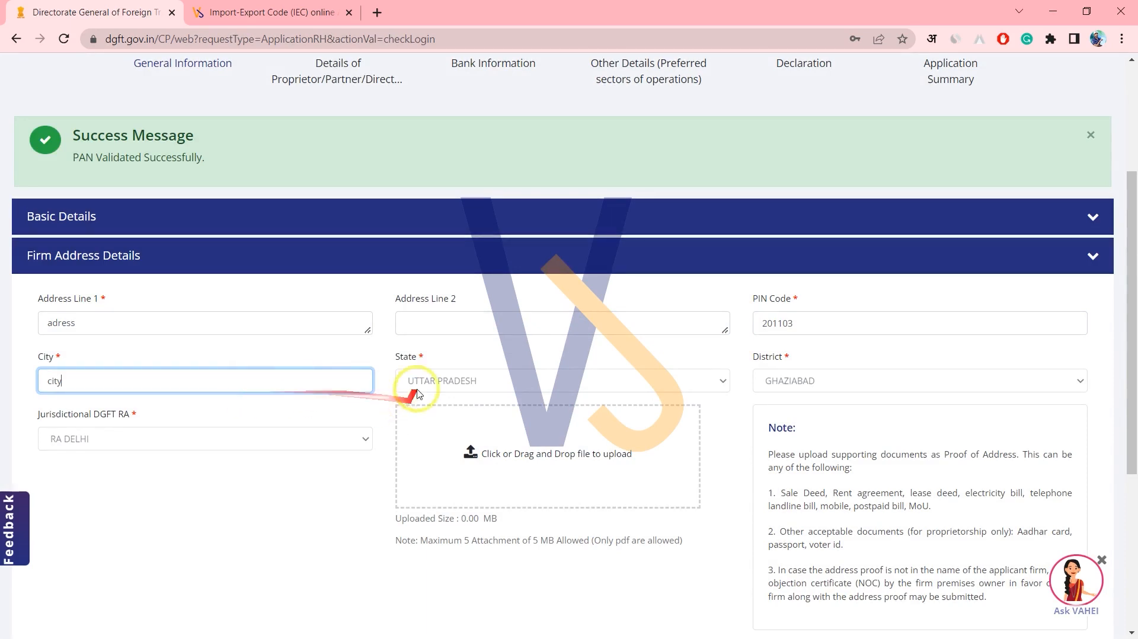
Check the auto-filled state UTTAR PRADESH, district GHAZIABAD and jurisdictional DGFT RA.
{"action": "left_click_drag", "start_coordinate": [419, 380], "coordinate": [474, 381]}
{"action": "left_click_drag", "start_coordinate": [777, 380], "coordinate": [827, 384]}
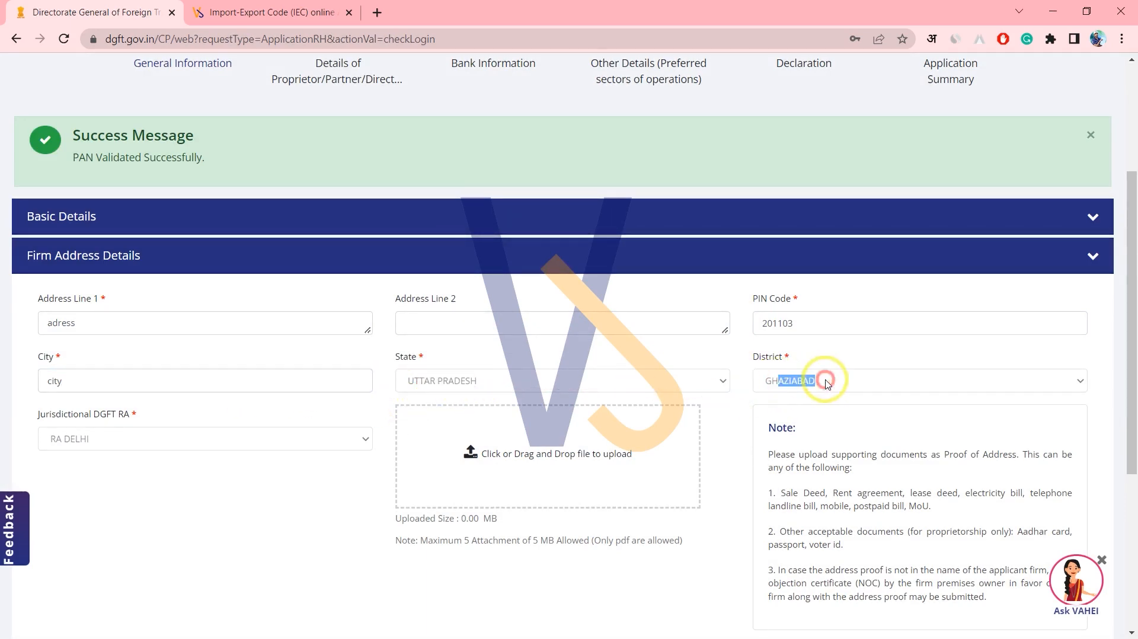
{"action": "left_click_drag", "start_coordinate": [32, 417], "coordinate": [63, 422]}
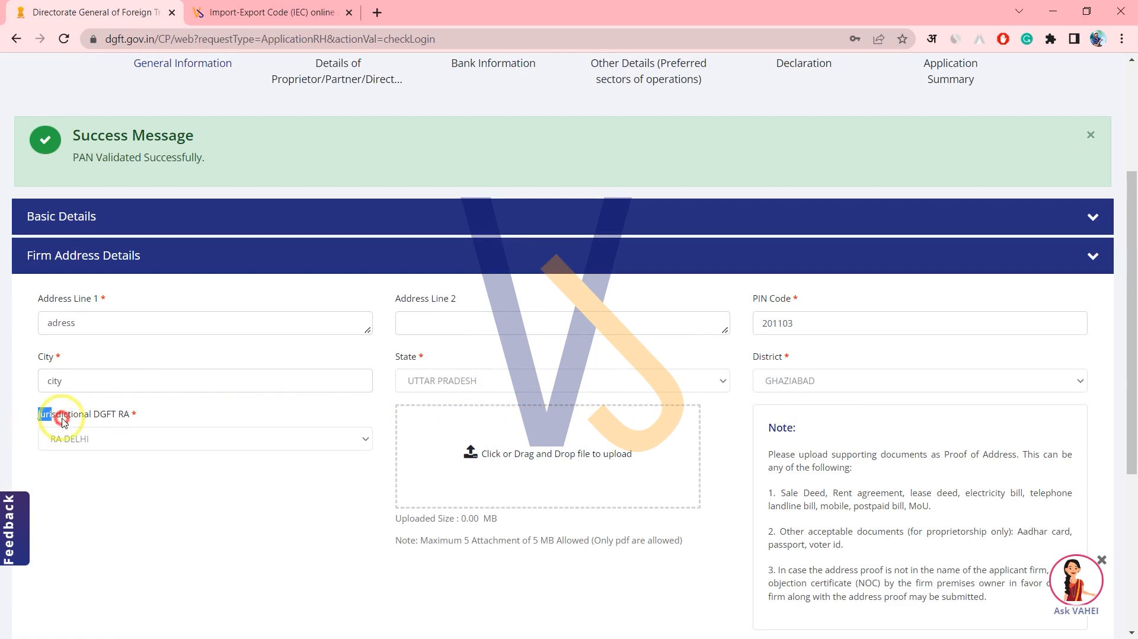
{"action": "left_click", "coordinate": [137, 436]}
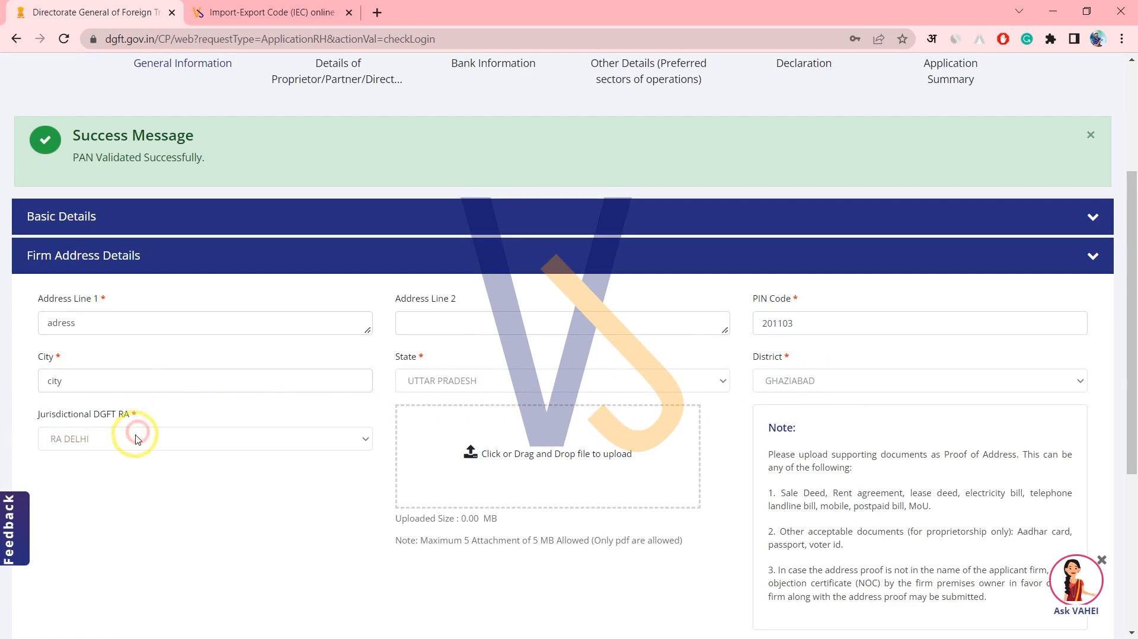
{"action": "left_click_drag", "start_coordinate": [58, 437], "coordinate": [90, 441]}
{"action": "left_click", "coordinate": [95, 441]}
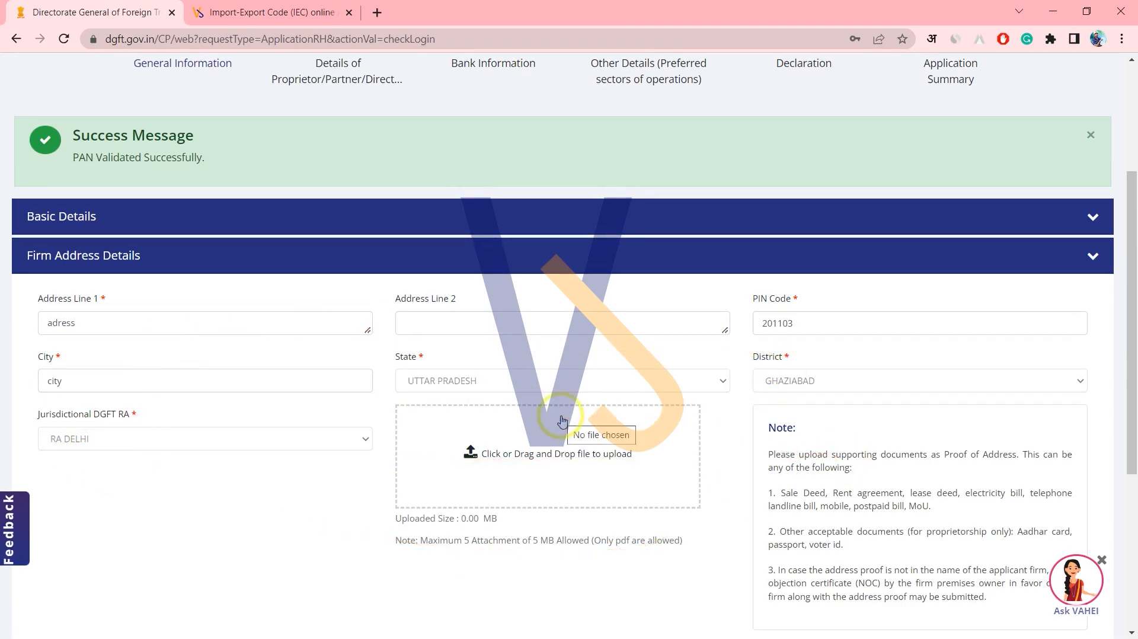
Review the Proof of Address note listing acceptable documents such as electricity and telephone bills.
{"action": "scroll", "coordinate": [562, 421], "scroll_direction": "down", "scroll_amount": 1}
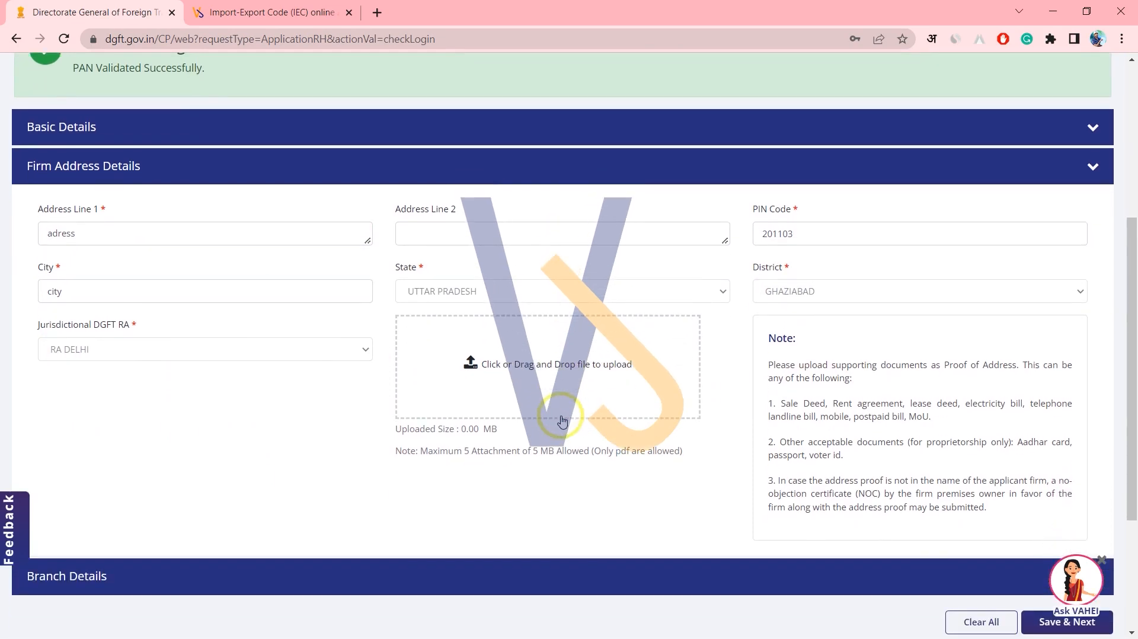
{"action": "scroll", "coordinate": [562, 421], "scroll_direction": "down", "scroll_amount": 1}
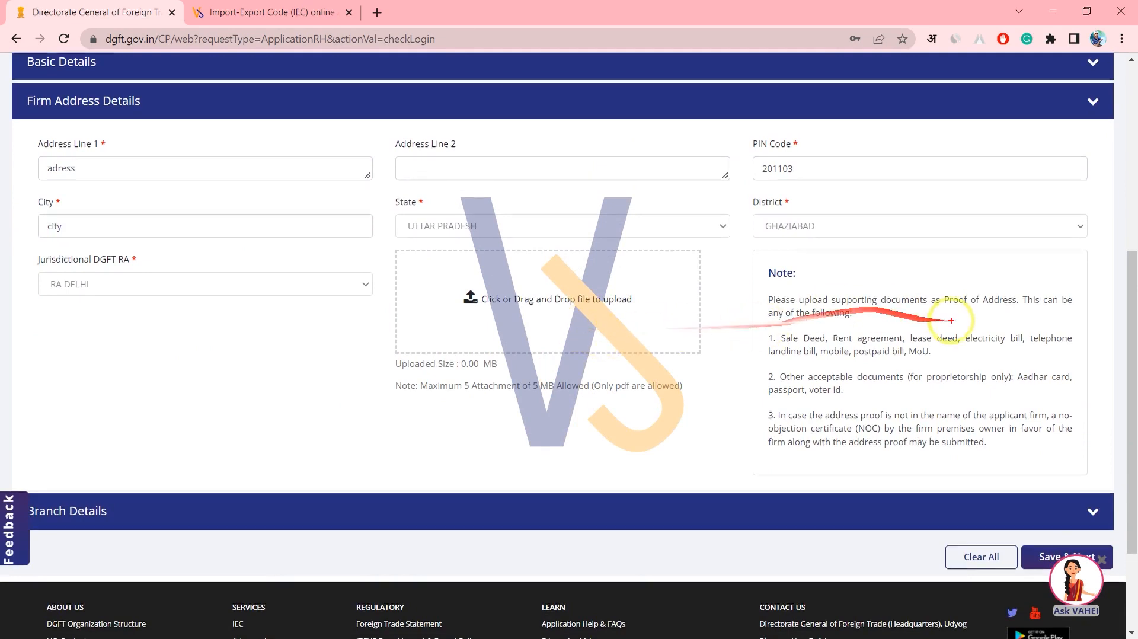
{"action": "mouse_move", "coordinate": [950, 309]}
{"action": "left_mouse_down"}
{"action": "mouse_move", "coordinate": [1020, 310]}
{"action": "mouse_move", "coordinate": [940, 274]}
{"action": "mouse_move", "coordinate": [929, 284]}
{"action": "mouse_move", "coordinate": [942, 296]}
{"action": "left_mouse_up"}
{"action": "left_click_drag", "start_coordinate": [902, 326], "coordinate": [807, 344]}
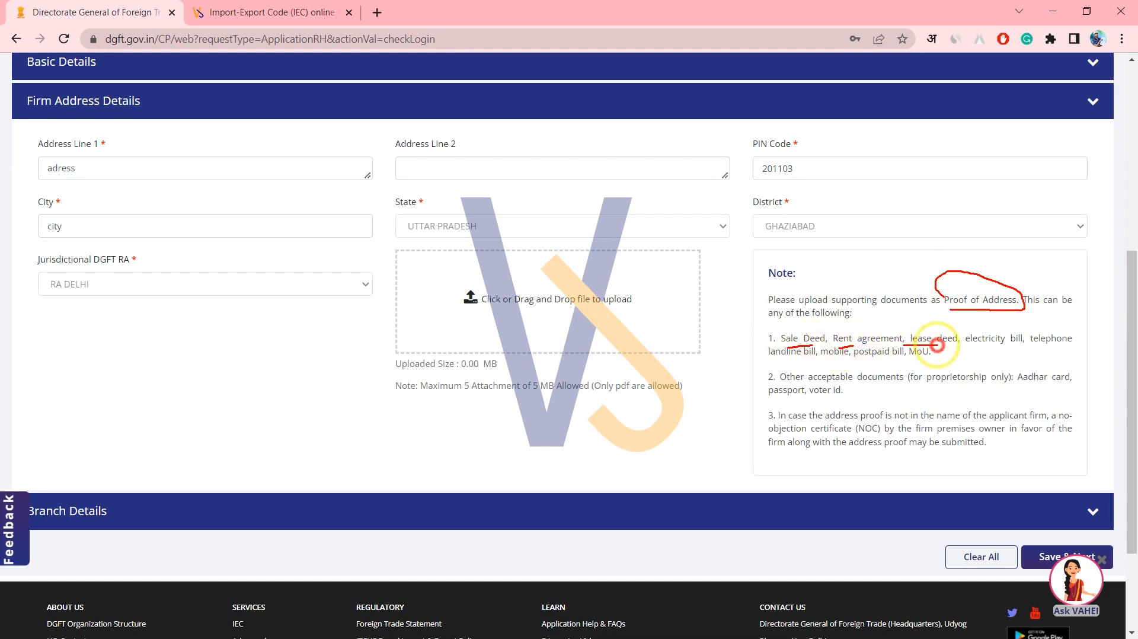
{"action": "left_click_drag", "start_coordinate": [997, 344], "coordinate": [1050, 346]}
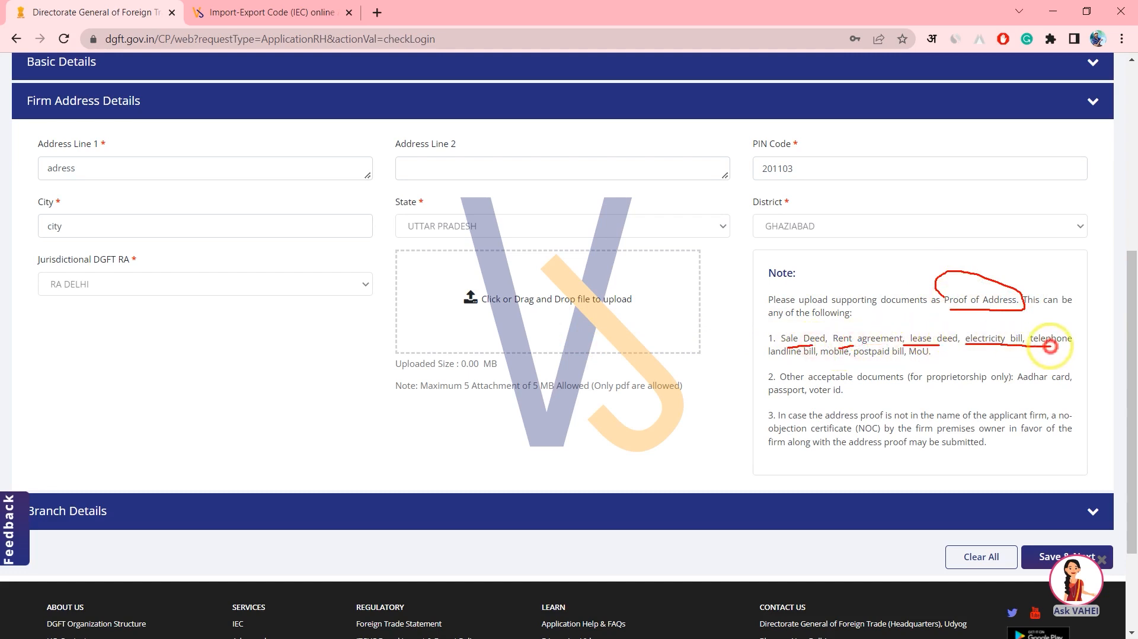
{"action": "mouse_move", "coordinate": [760, 360]}
{"action": "left_mouse_down"}
{"action": "mouse_move", "coordinate": [876, 355]}
{"action": "mouse_move", "coordinate": [764, 341]}
{"action": "mouse_move", "coordinate": [924, 361]}
{"action": "mouse_move", "coordinate": [1076, 344]}
{"action": "mouse_move", "coordinate": [1011, 325]}
{"action": "left_mouse_up"}
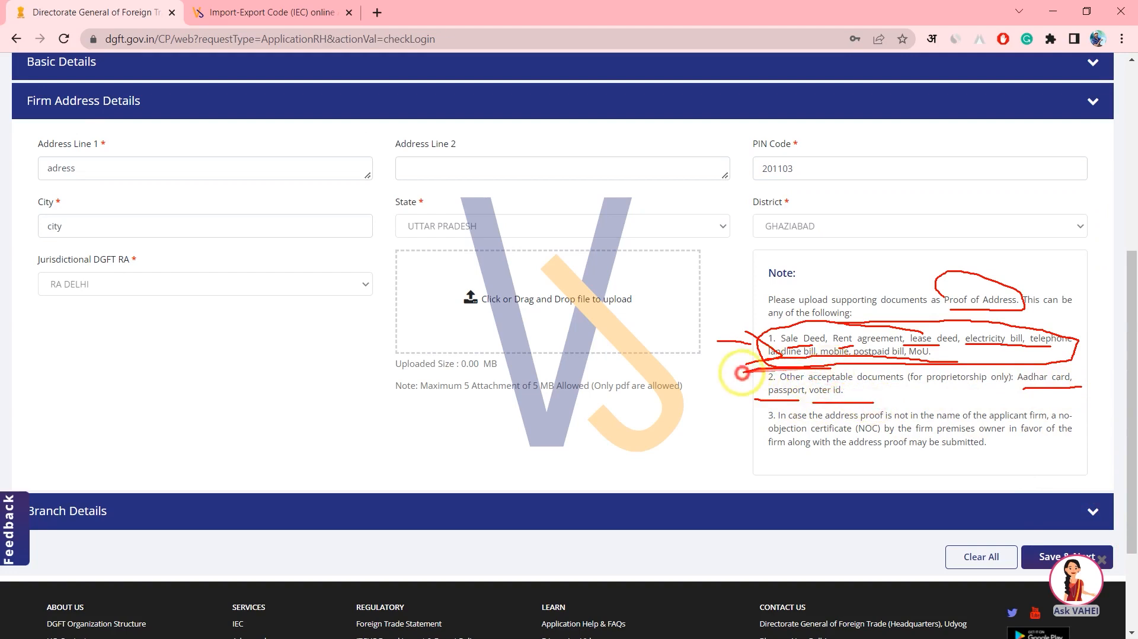
{"action": "mouse_move", "coordinate": [856, 395]}
{"action": "left_mouse_down"}
{"action": "mouse_move", "coordinate": [1096, 400]}
{"action": "mouse_move", "coordinate": [1022, 350]}
{"action": "mouse_move", "coordinate": [869, 364]}
{"action": "left_mouse_up"}
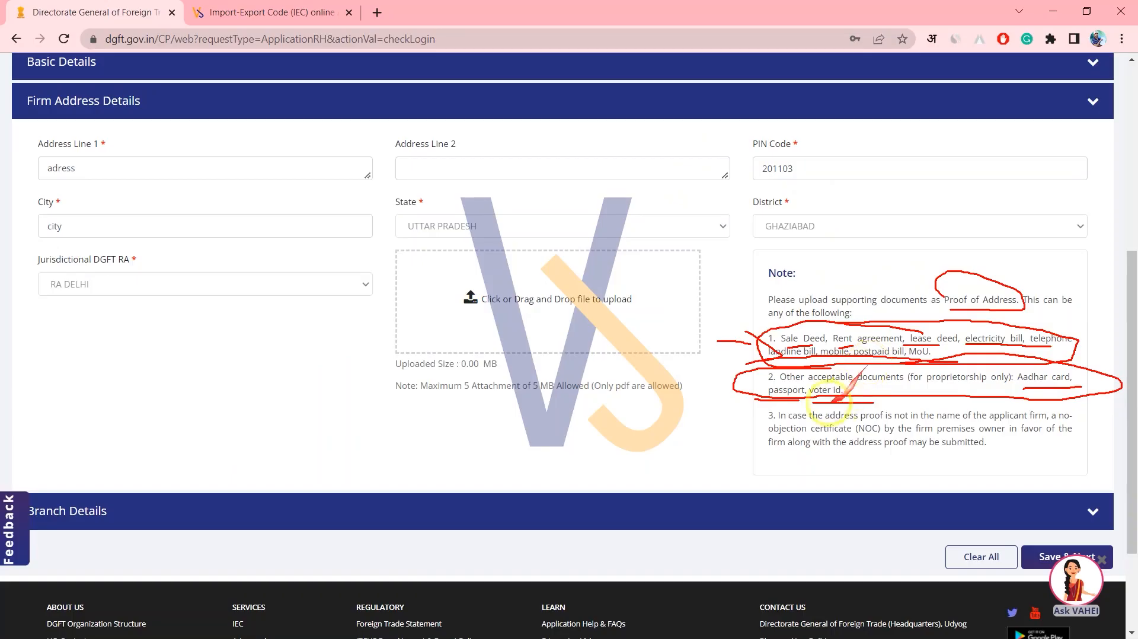
Open the address-proof file picker and select the marks PDF.
{"action": "key", "text": "Escape"}
{"action": "left_click", "coordinate": [558, 317]}
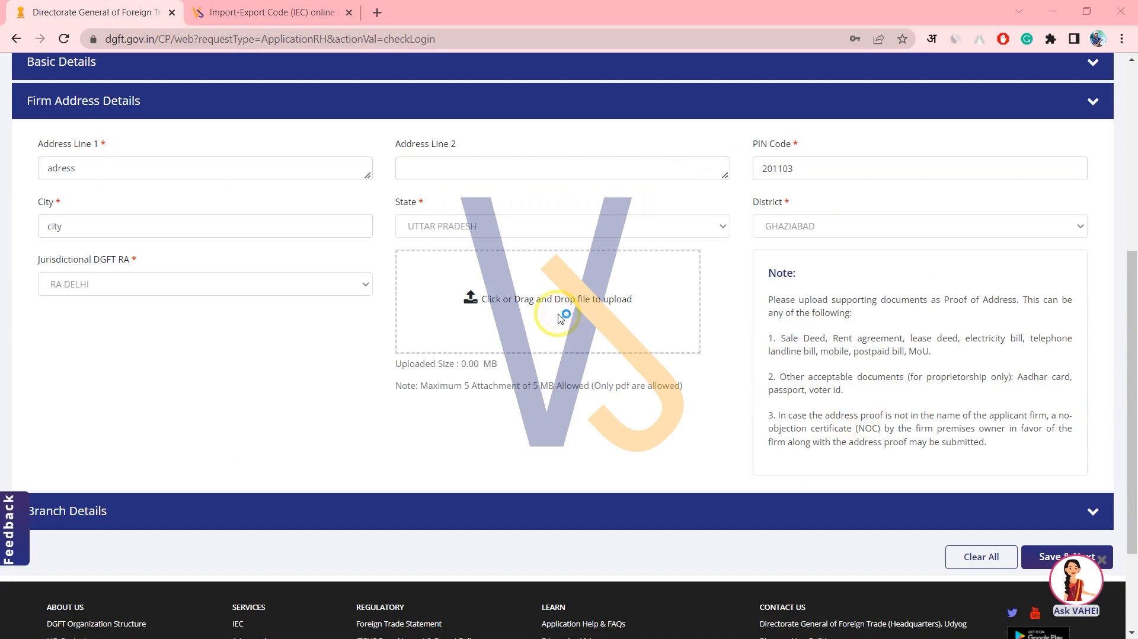
{"action": "left_click", "coordinate": [344, 276]}
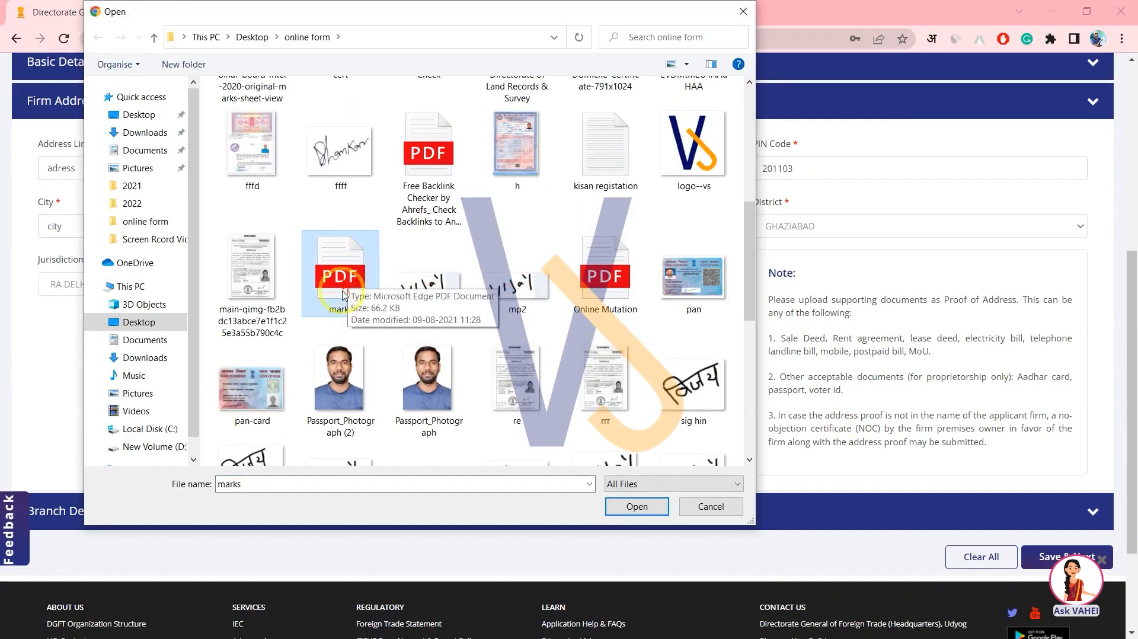
Upload marks.pdf and confirm it appears in the uploaded files table at 0.06 MB.
{"action": "left_click", "coordinate": [636, 506]}
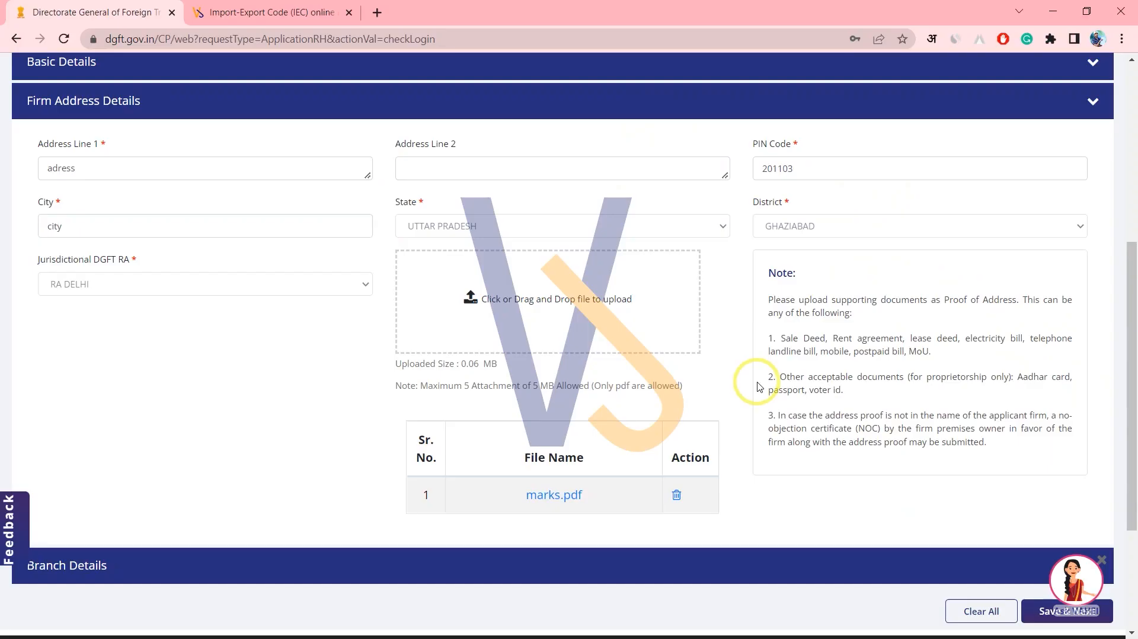
{"action": "scroll", "coordinate": [759, 386], "scroll_direction": "down", "scroll_amount": 2}
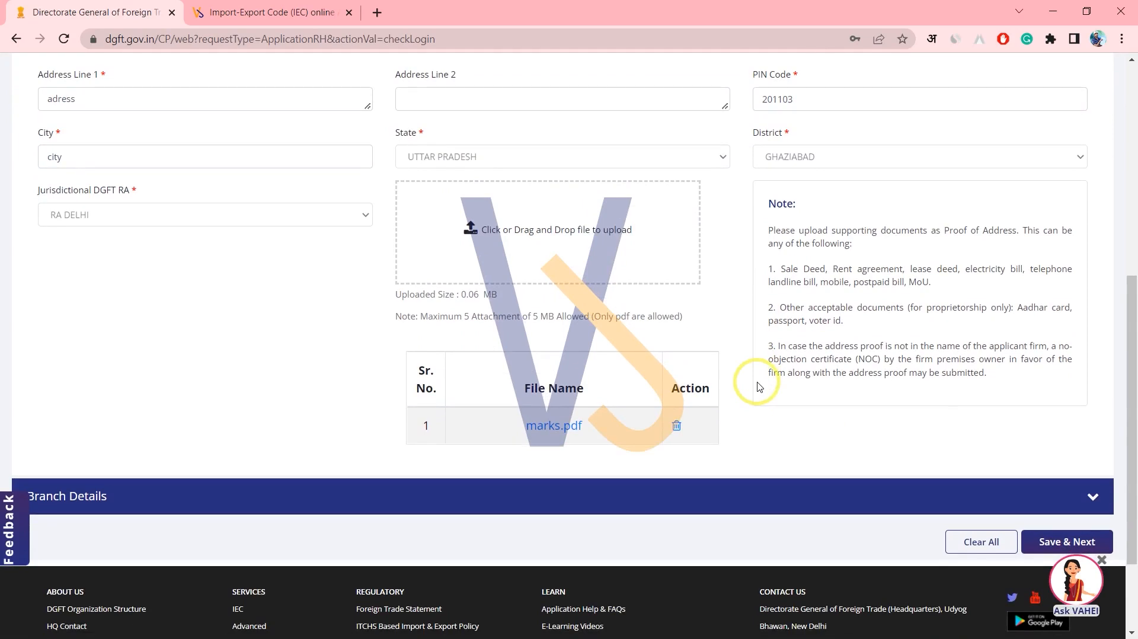
{"action": "scroll", "coordinate": [759, 387], "scroll_direction": "down", "scroll_amount": 2}
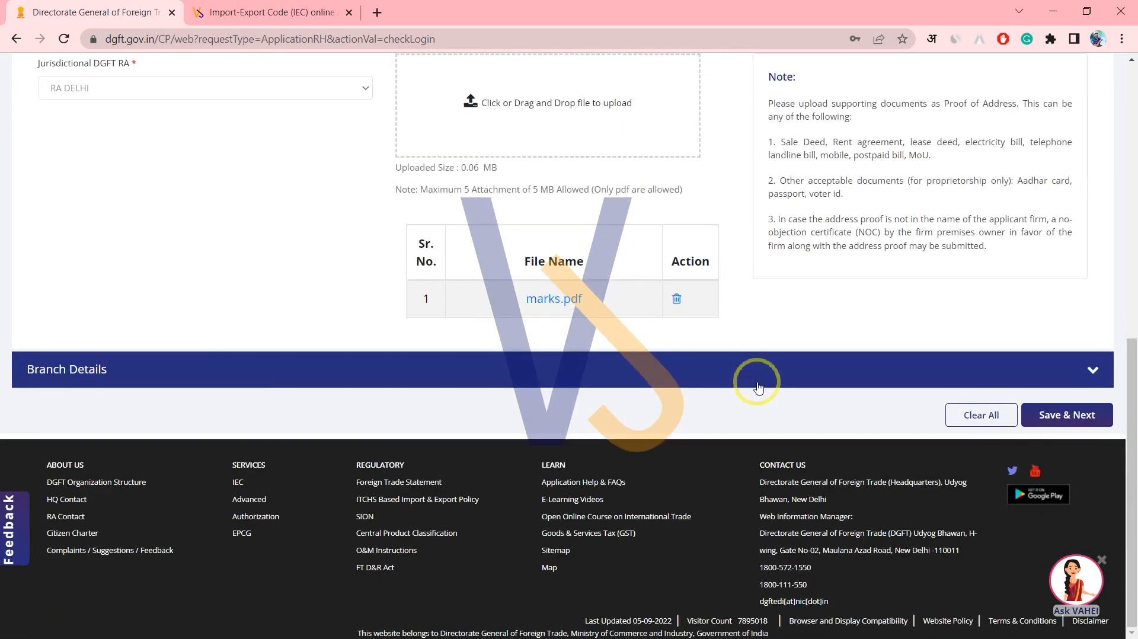
{"action": "scroll", "coordinate": [758, 386], "scroll_direction": "up", "scroll_amount": 1}
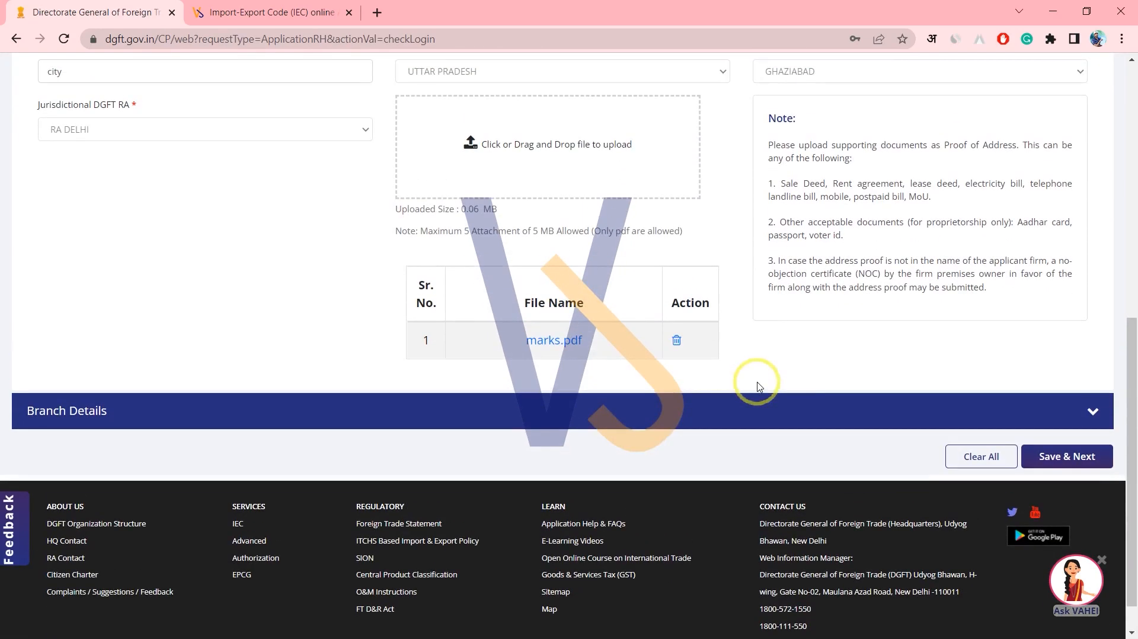
Fill the branch address fields with city and PIN 201003, auto-filling Uttar Pradesh and Ghaziabad.
{"action": "left_click", "coordinate": [1089, 410]}
{"action": "scroll", "coordinate": [781, 306], "scroll_direction": "up", "scroll_amount": 2}
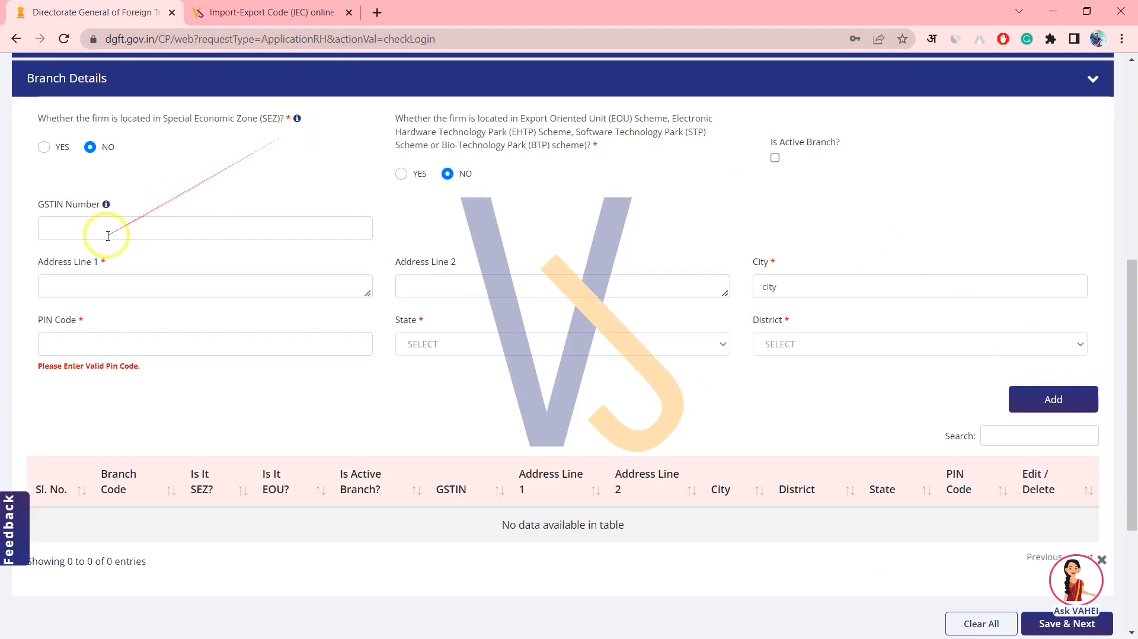
{"action": "left_click", "coordinate": [129, 294]}
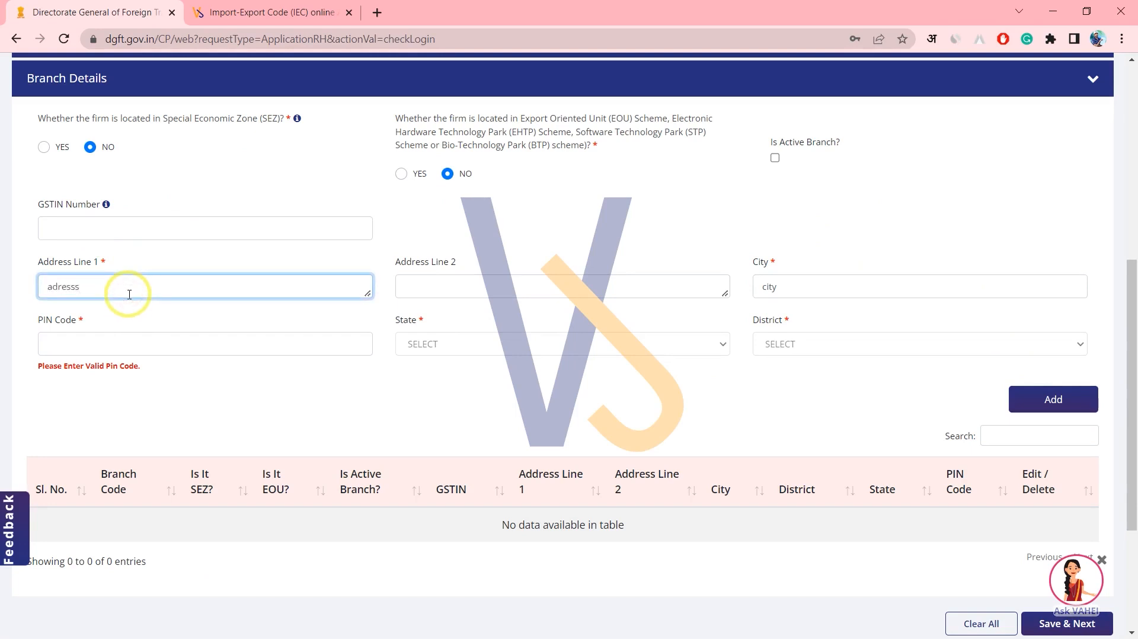
{"action": "left_click", "coordinate": [770, 290]}
{"action": "double_click", "coordinate": [763, 292]}
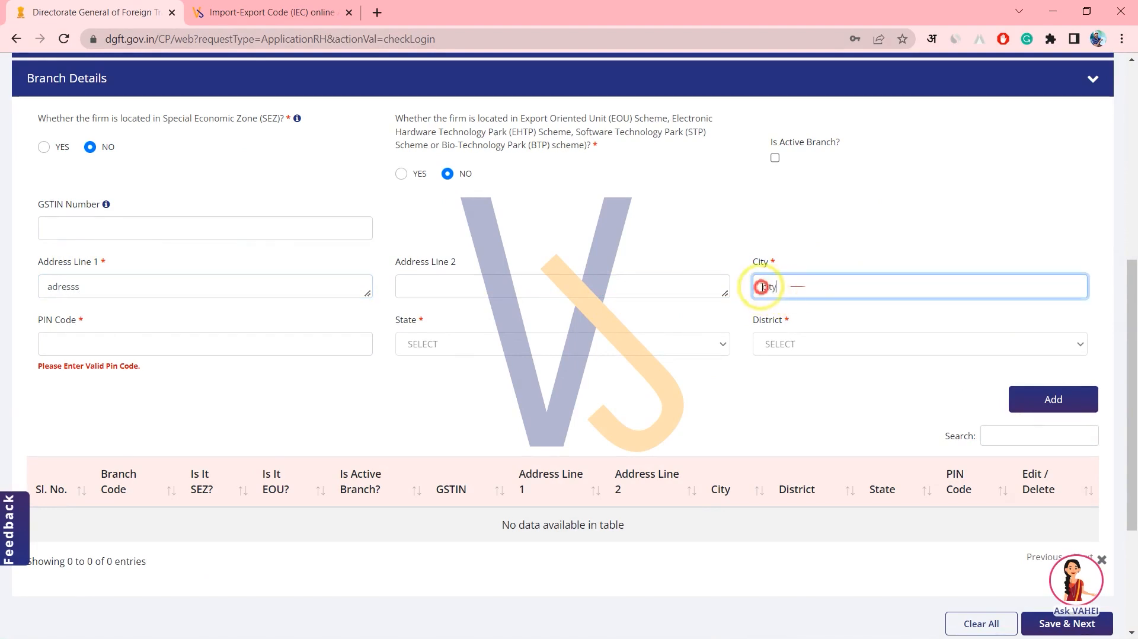
{"action": "left_click", "coordinate": [161, 350]}
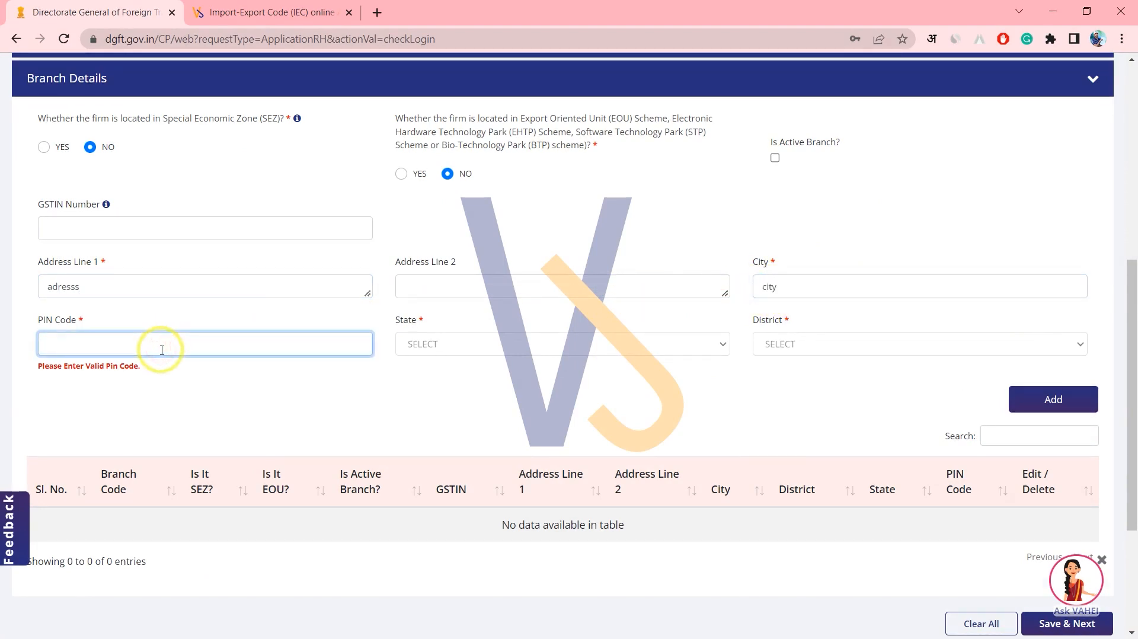
{"action": "type", "text": "20100"}
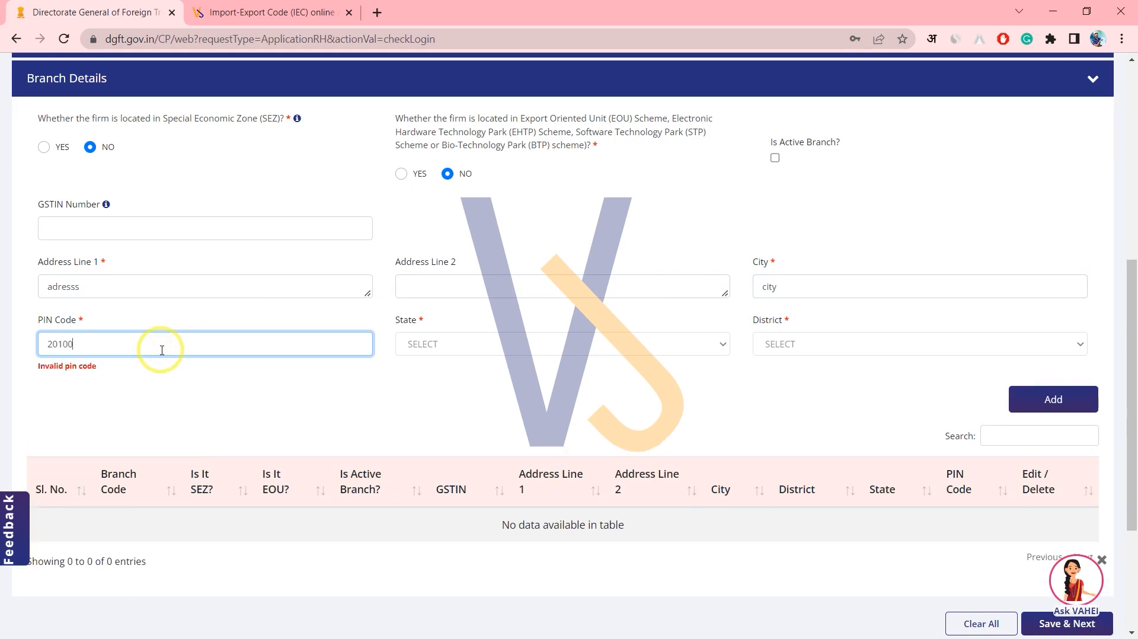
{"action": "type", "text": "3"}
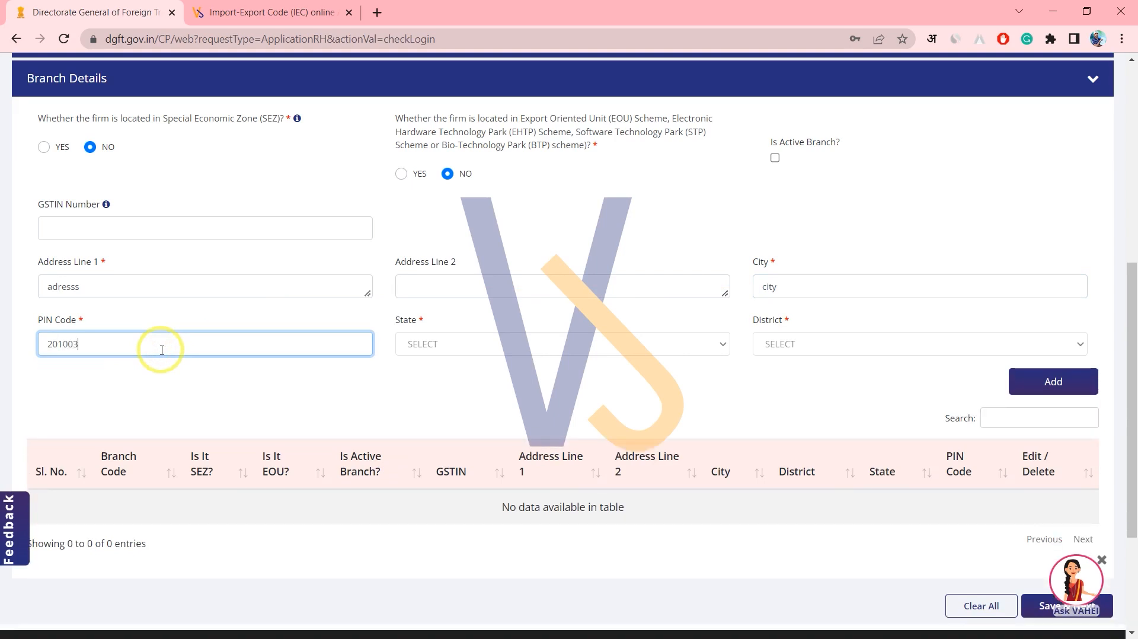
{"action": "left_click_drag", "start_coordinate": [149, 353], "coordinate": [36, 349]}
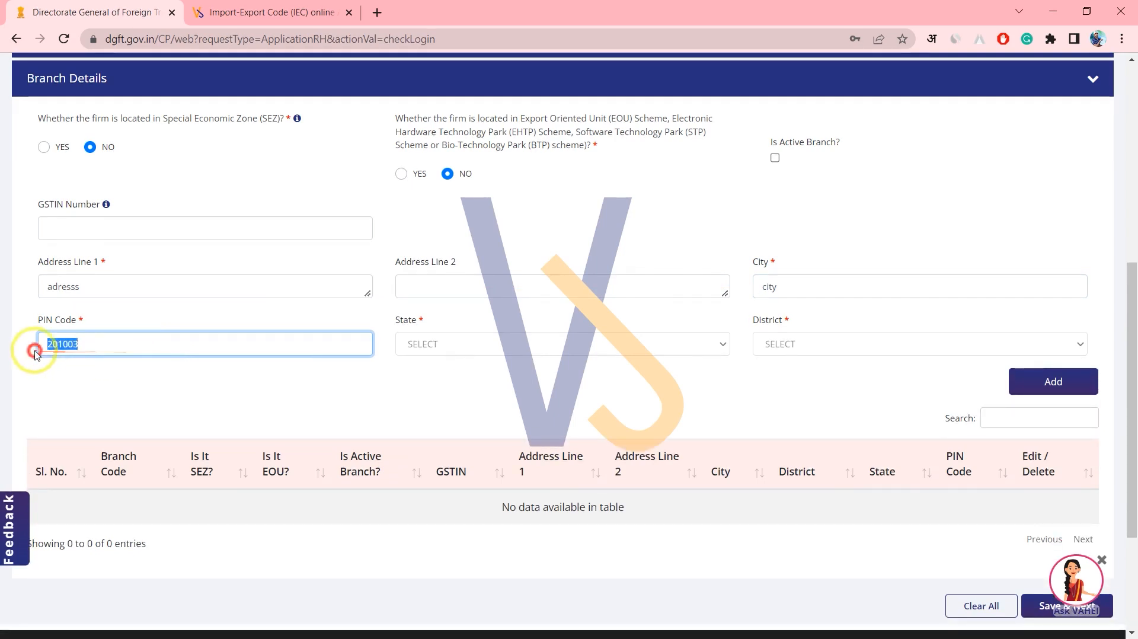
{"action": "left_click", "coordinate": [330, 410]}
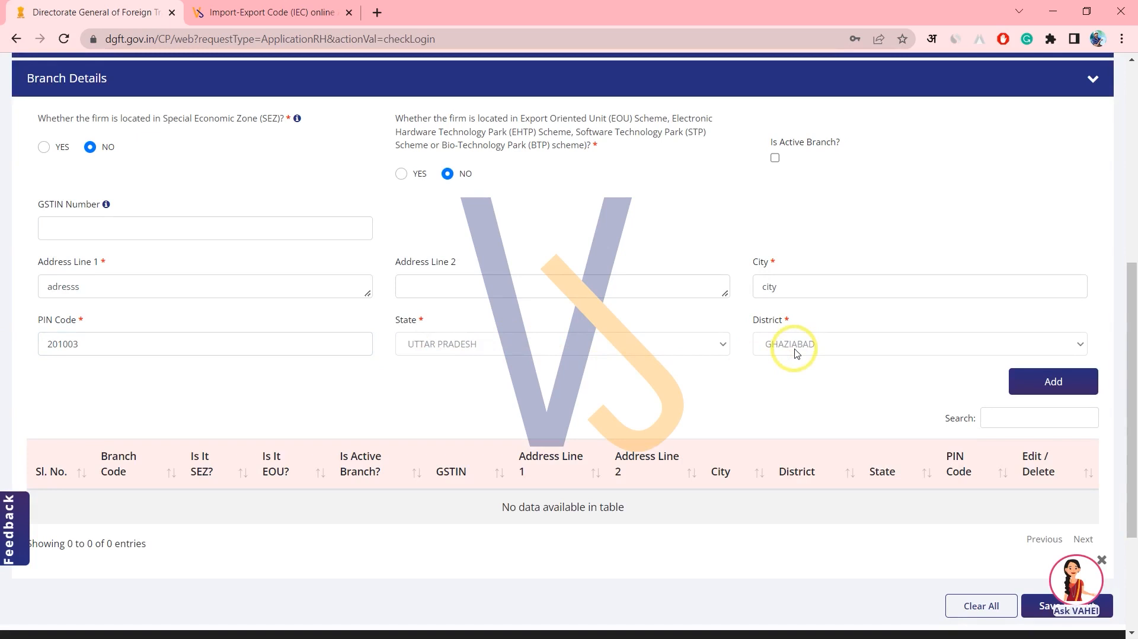
Mark the branch active, add it to the Branch Details table and save the general information.
{"action": "left_click", "coordinate": [774, 159]}
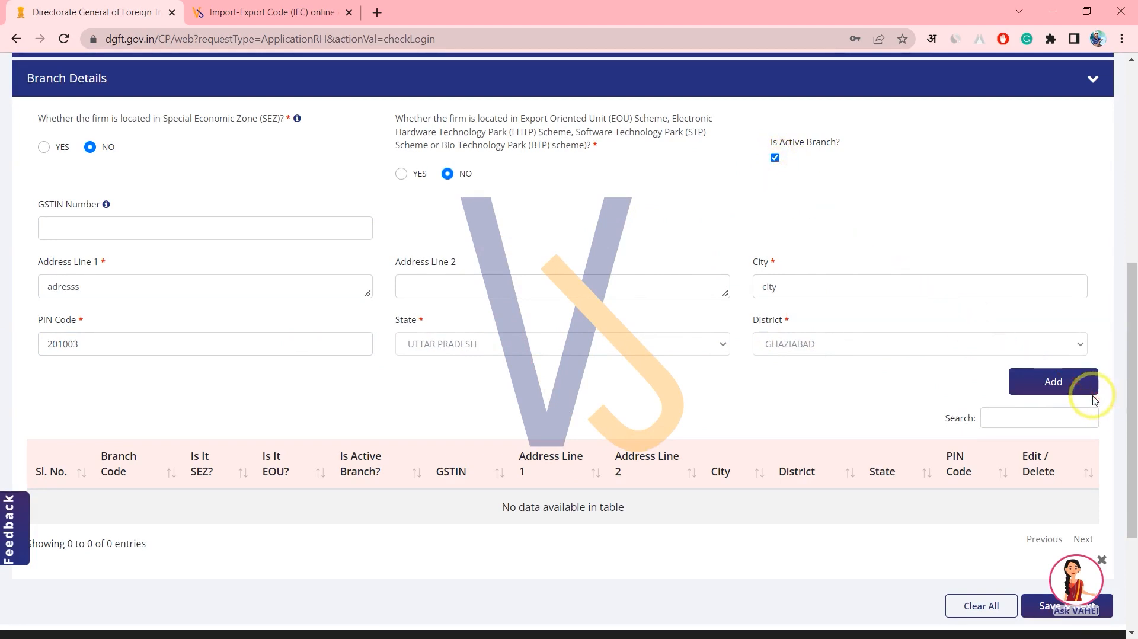
{"action": "left_click", "coordinate": [1064, 388]}
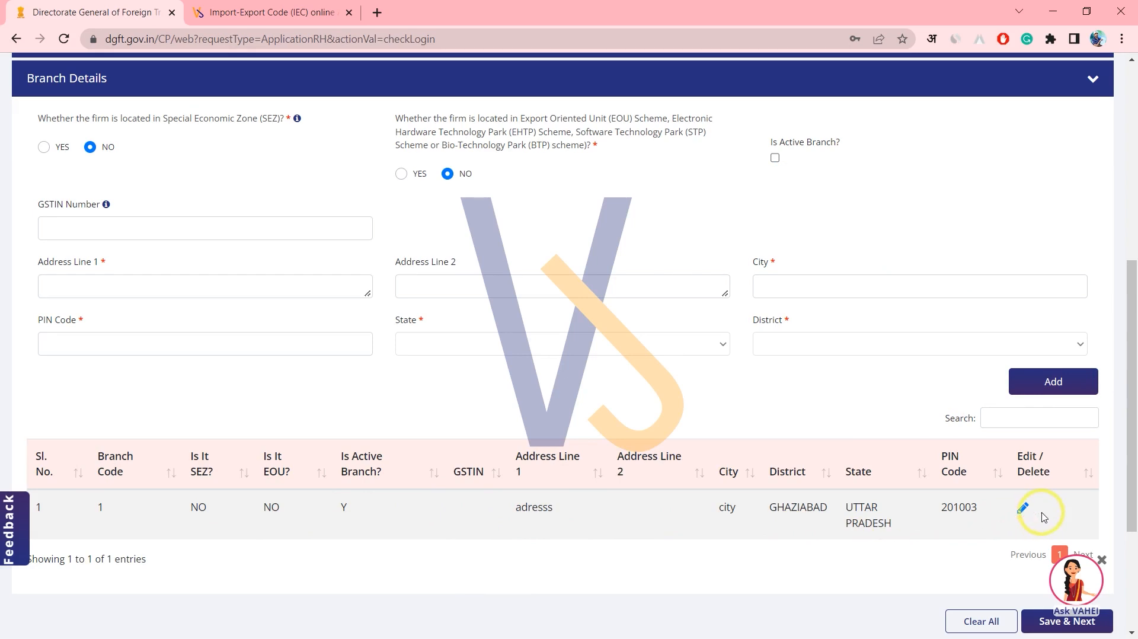
{"action": "scroll", "coordinate": [1042, 512], "scroll_direction": "down", "scroll_amount": 1}
{"action": "scroll", "coordinate": [1042, 517], "scroll_direction": "down", "scroll_amount": 1}
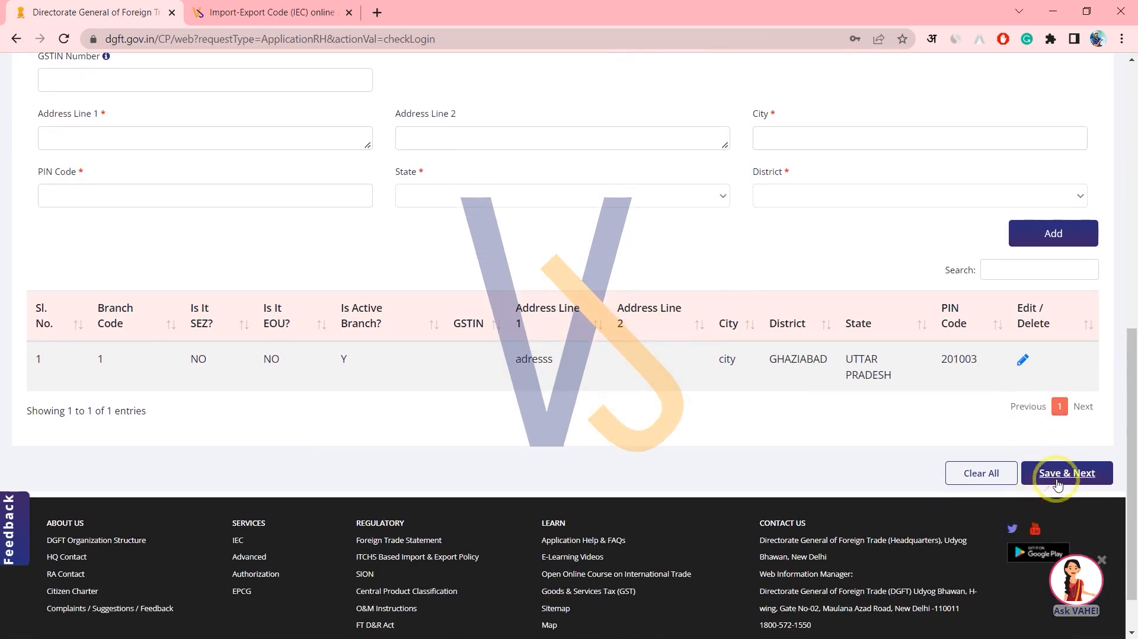
{"action": "left_click", "coordinate": [1058, 480]}
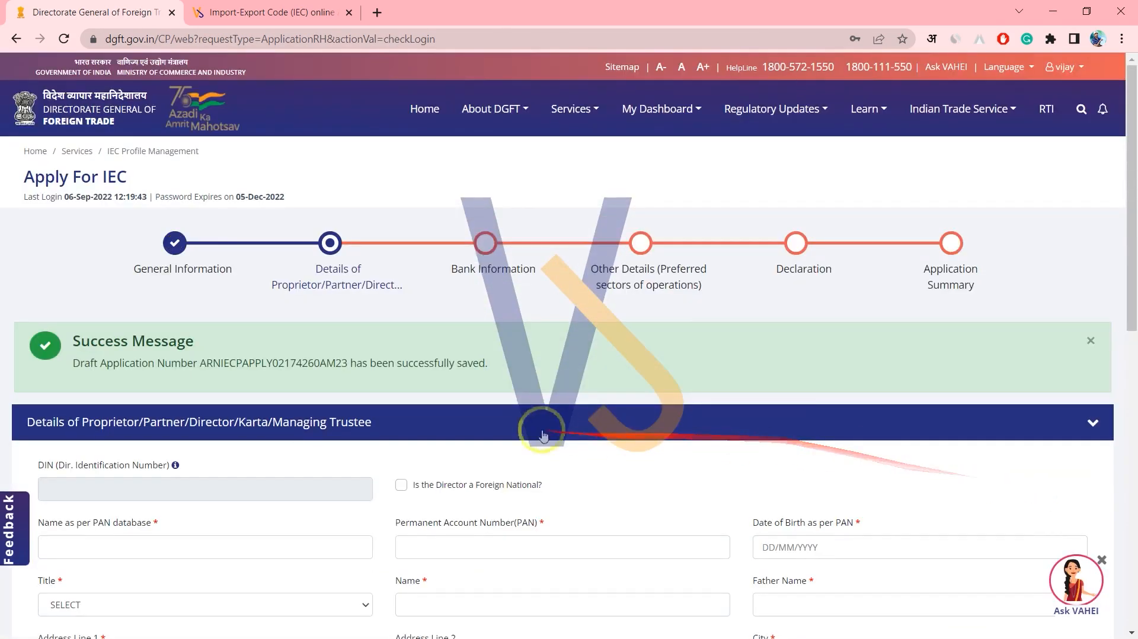
Note the draft number, then attempt Save & Next, which flags Father Name, Address, City and PIN as empty.
{"action": "scroll", "coordinate": [539, 436], "scroll_direction": "down", "scroll_amount": 6}
{"action": "scroll", "coordinate": [851, 448], "scroll_direction": "down", "scroll_amount": 2}
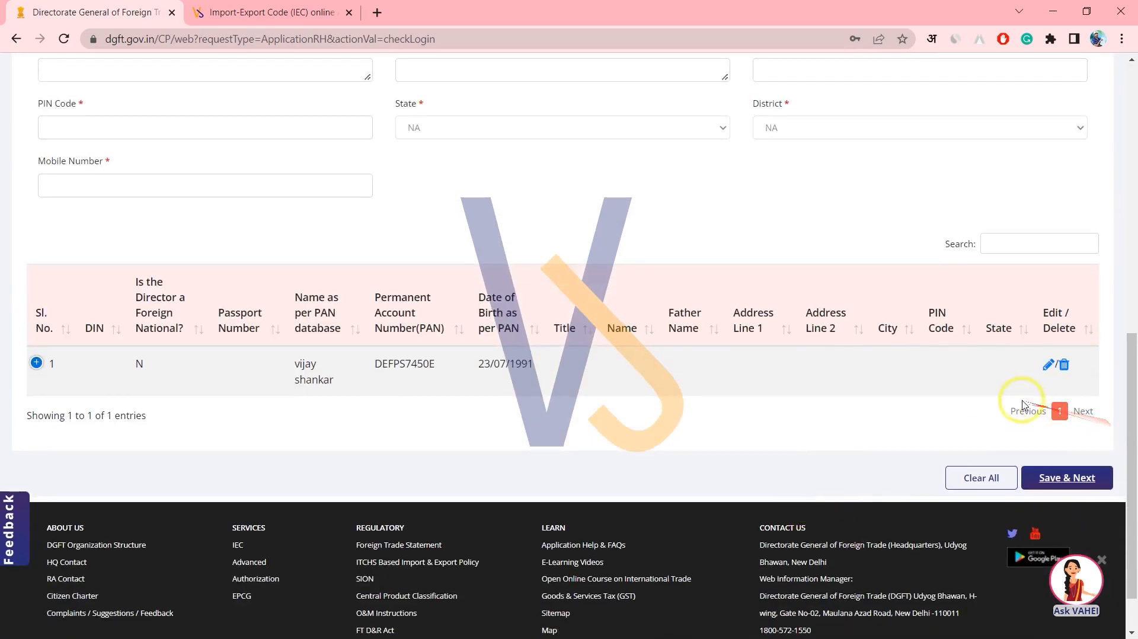
{"action": "scroll", "coordinate": [141, 286], "scroll_direction": "up", "scroll_amount": 7}
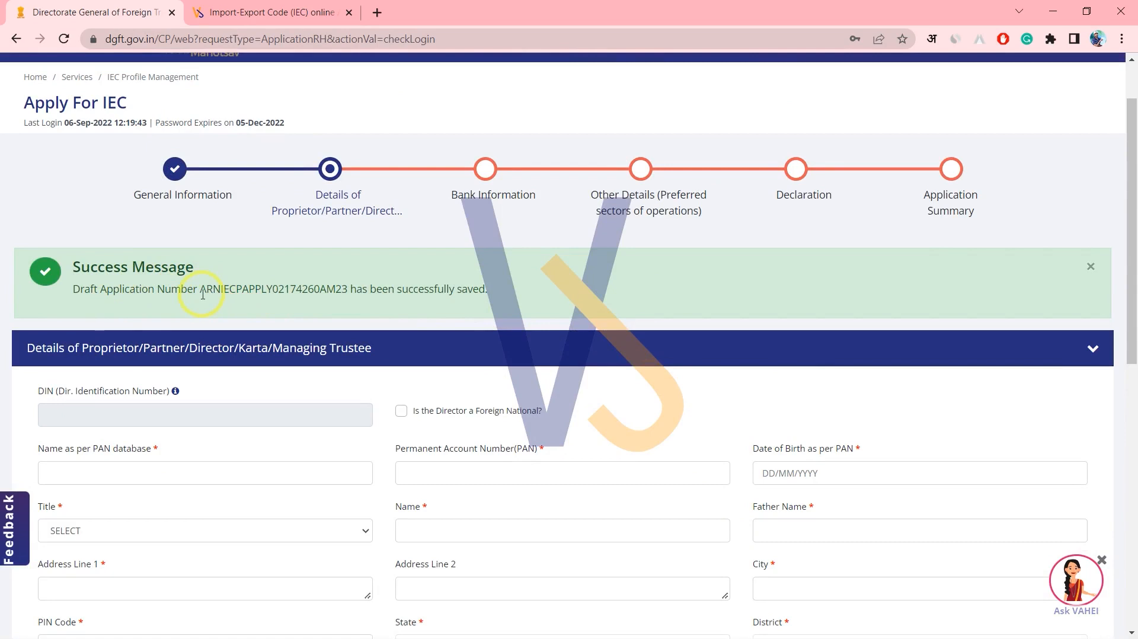
{"action": "left_click_drag", "start_coordinate": [202, 294], "coordinate": [294, 292]}
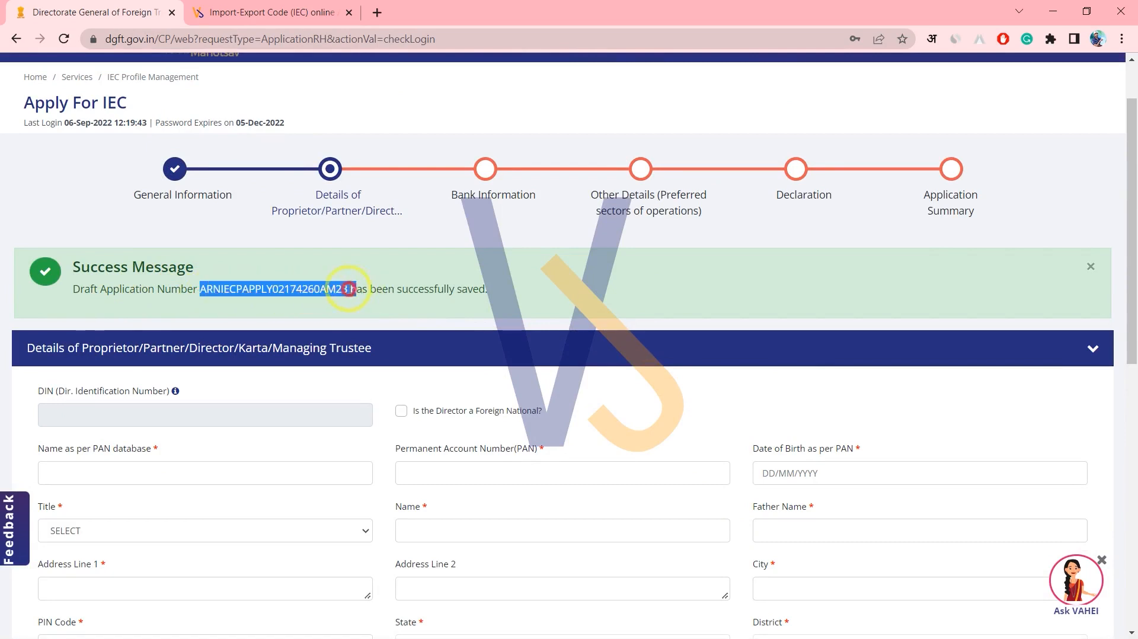
{"action": "scroll", "coordinate": [372, 295], "scroll_direction": "down", "scroll_amount": 10}
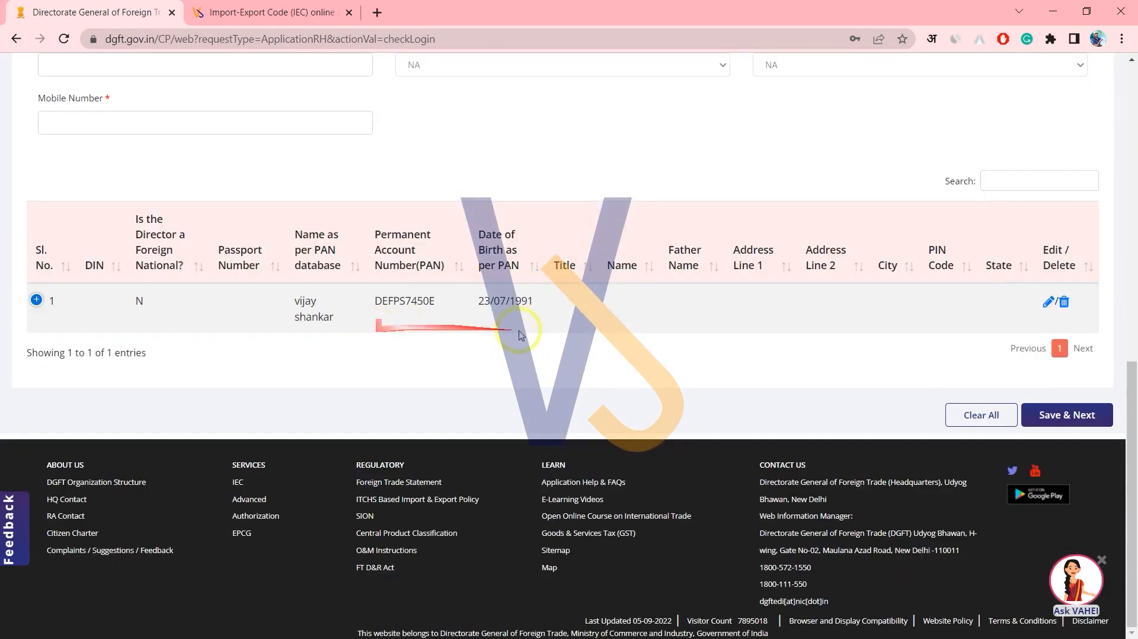
{"action": "left_click", "coordinate": [1063, 415]}
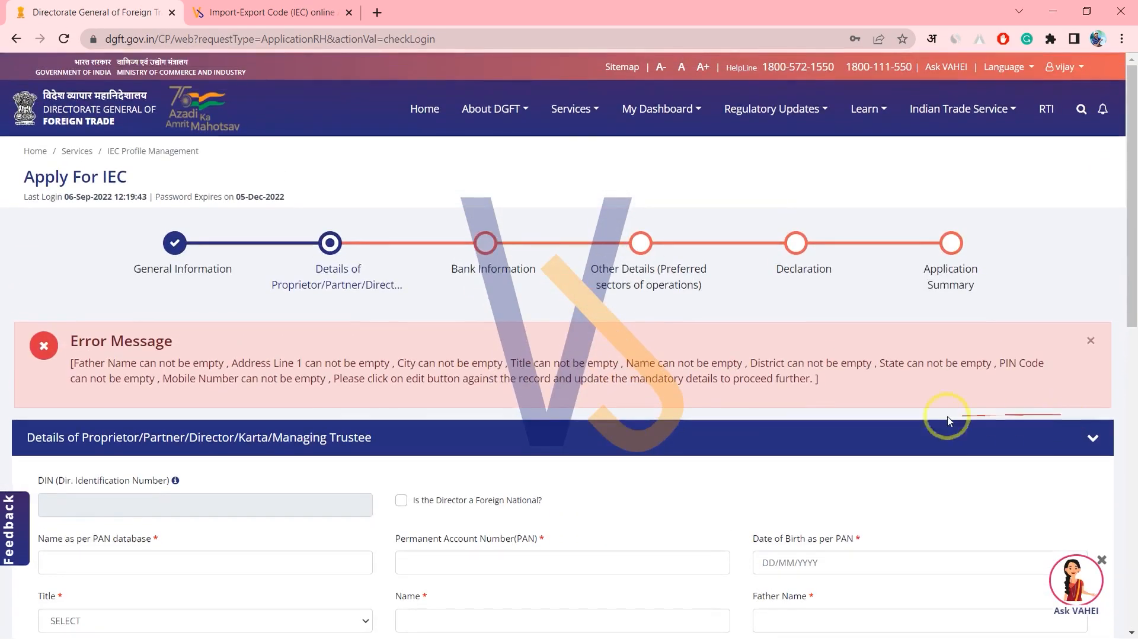
{"action": "scroll", "coordinate": [947, 420], "scroll_direction": "down", "scroll_amount": 2}
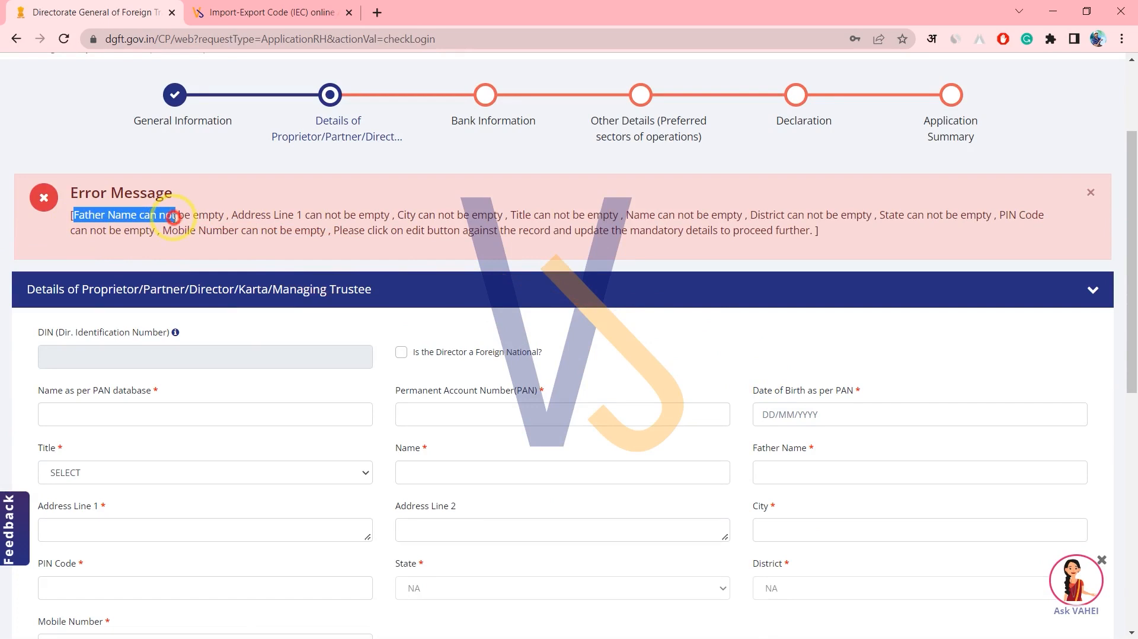
{"action": "left_click_drag", "start_coordinate": [211, 216], "coordinate": [342, 216]}
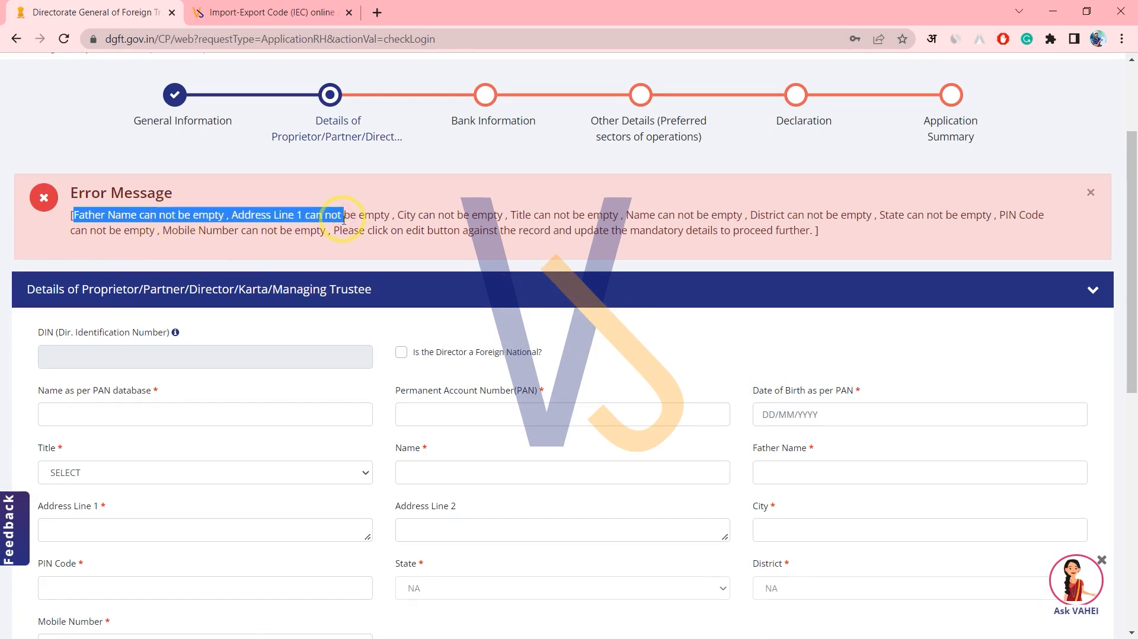
{"action": "scroll", "coordinate": [344, 219], "scroll_direction": "down", "scroll_amount": 8}
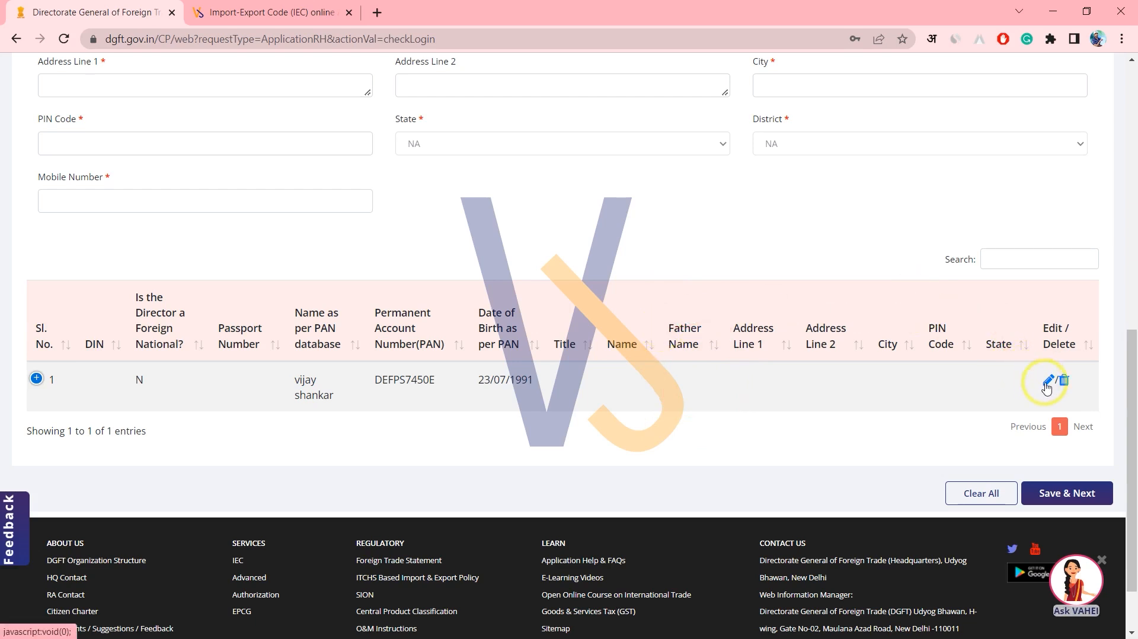
Edit the proprietor row with title Ms., father name, address, city, PIN 201003 and mobile number, then update it.
{"action": "left_click", "coordinate": [1047, 382]}
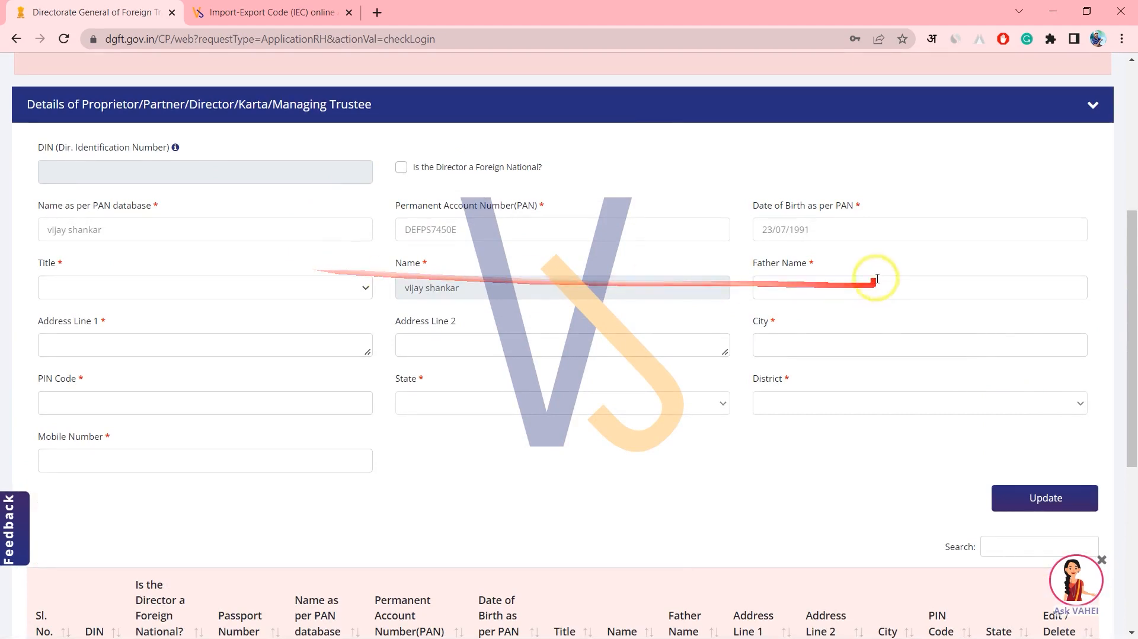
{"action": "left_click", "coordinate": [788, 287]}
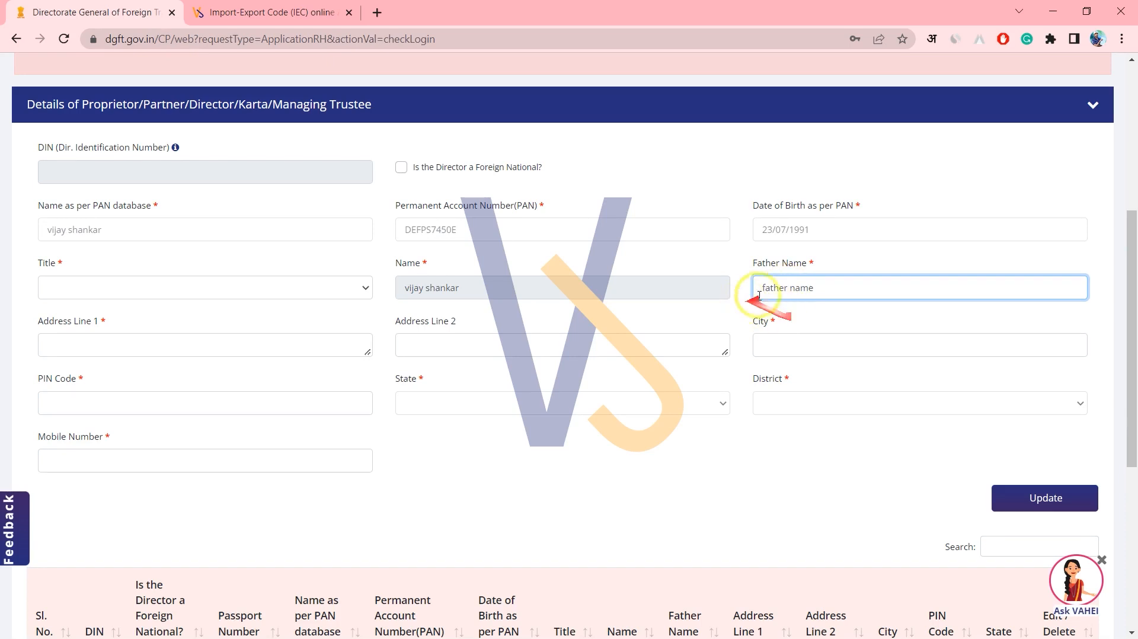
{"action": "left_click", "coordinate": [754, 346]}
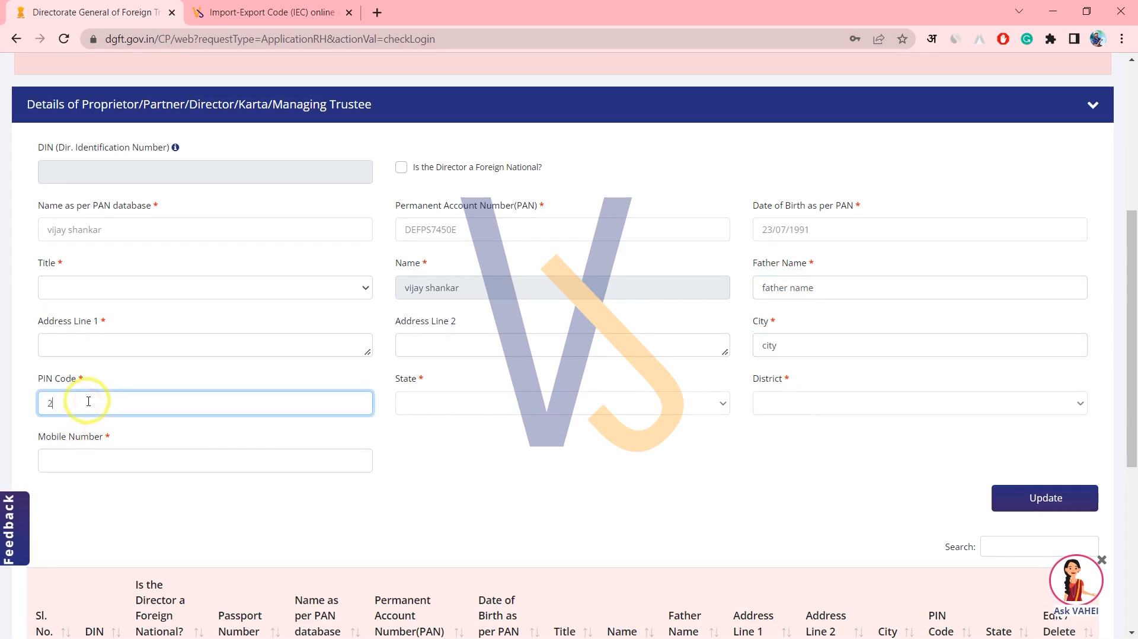
{"action": "type", "text": "0100"}
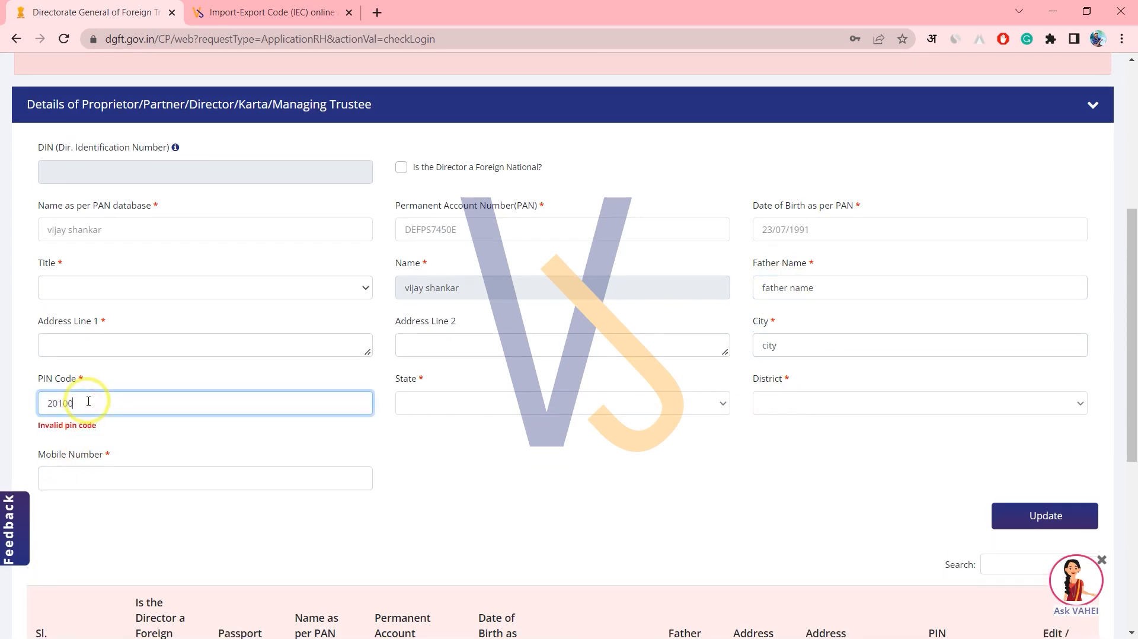
{"action": "type", "text": "3"}
{"action": "left_click", "coordinate": [414, 453]}
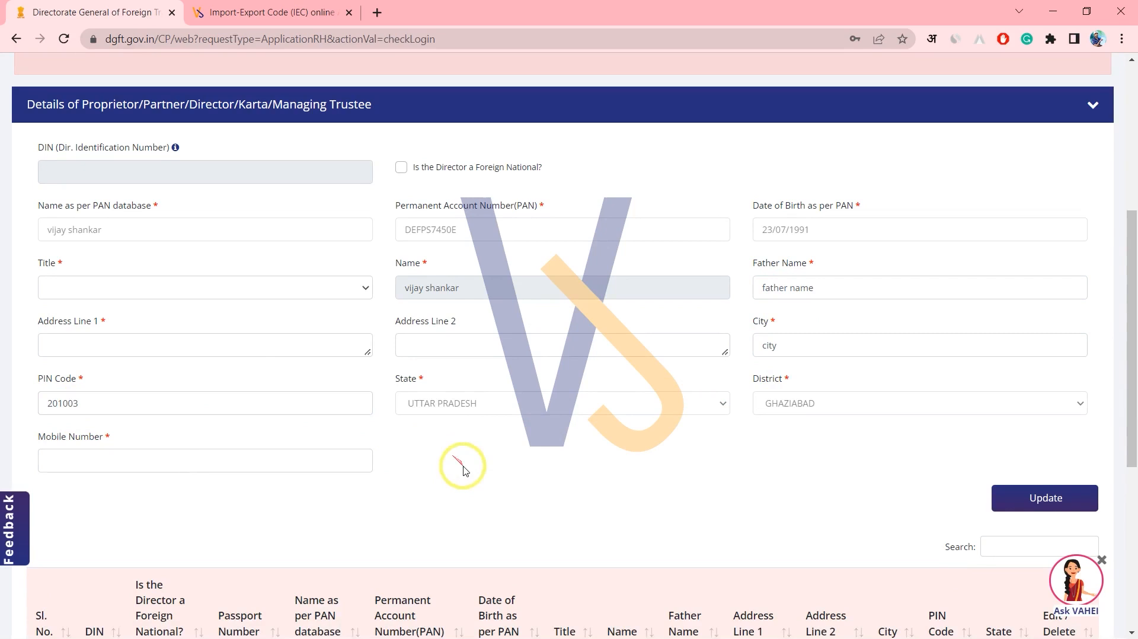
{"action": "left_click", "coordinate": [196, 467]}
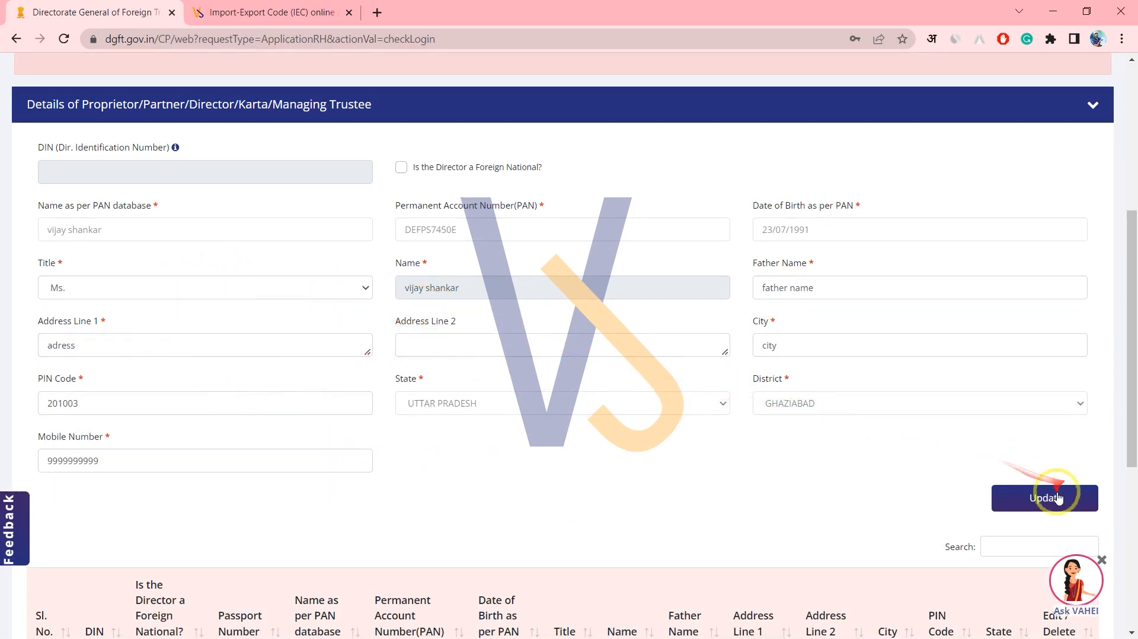
{"action": "left_click", "coordinate": [1058, 498]}
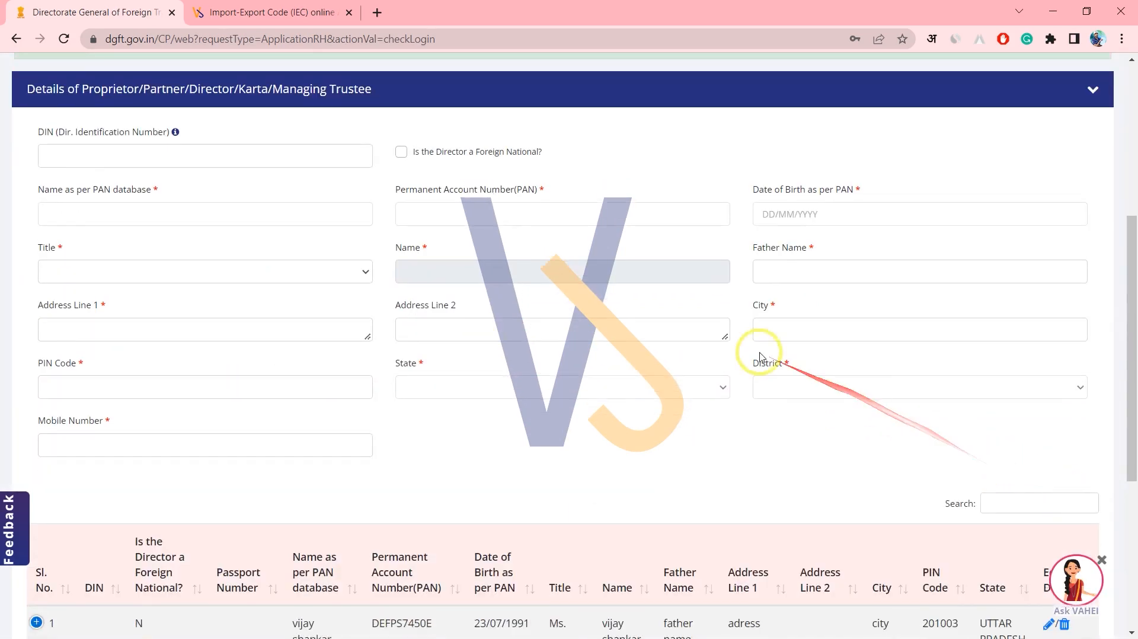
{"action": "scroll", "coordinate": [747, 367], "scroll_direction": "down", "scroll_amount": 5}
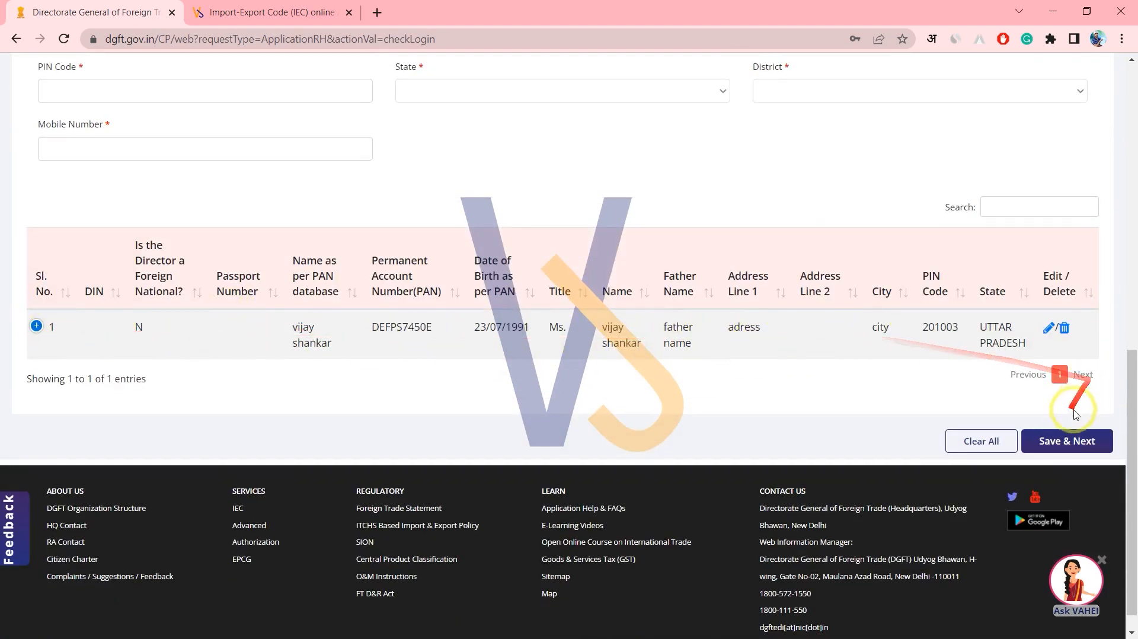
Save the proprietor details as a draft and continue to Bank Information.
{"action": "left_click", "coordinate": [1063, 441]}
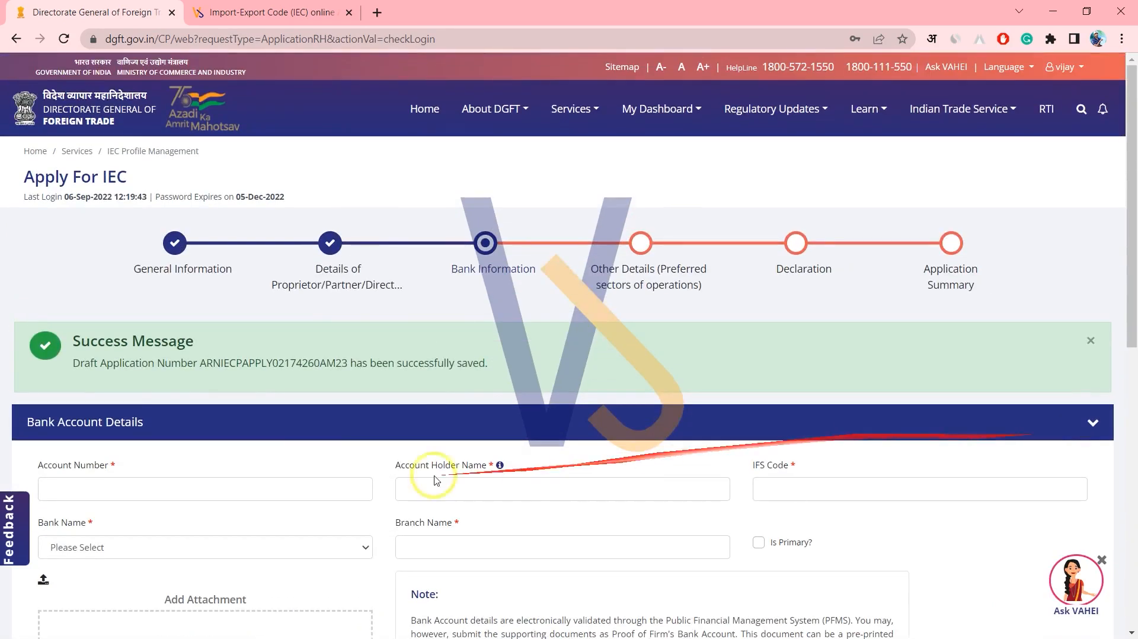
{"action": "left_click_drag", "start_coordinate": [245, 364], "coordinate": [469, 375]}
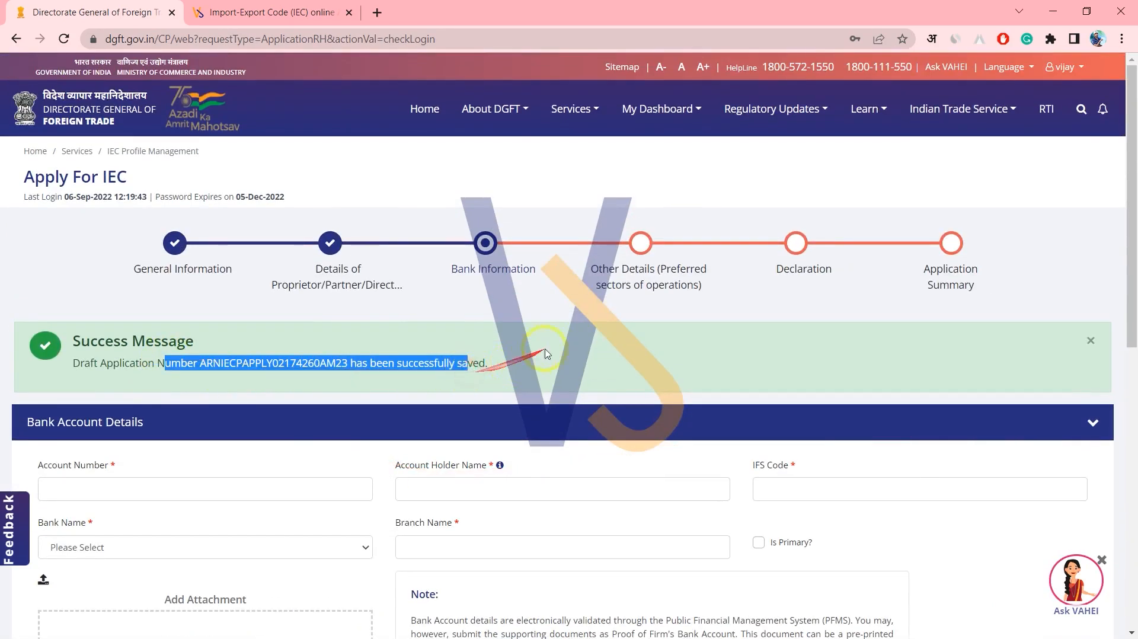
{"action": "scroll", "coordinate": [545, 353], "scroll_direction": "down", "scroll_amount": 3}
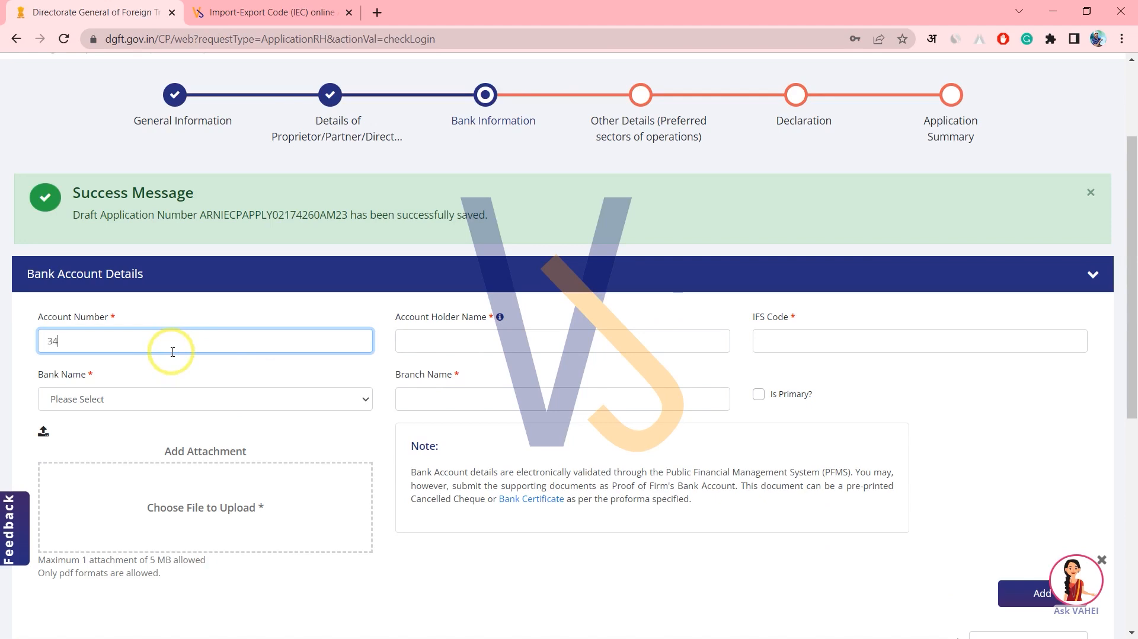
Enter the account holder name and IFS code HDFC0000396.
{"action": "left_click", "coordinate": [484, 343]}
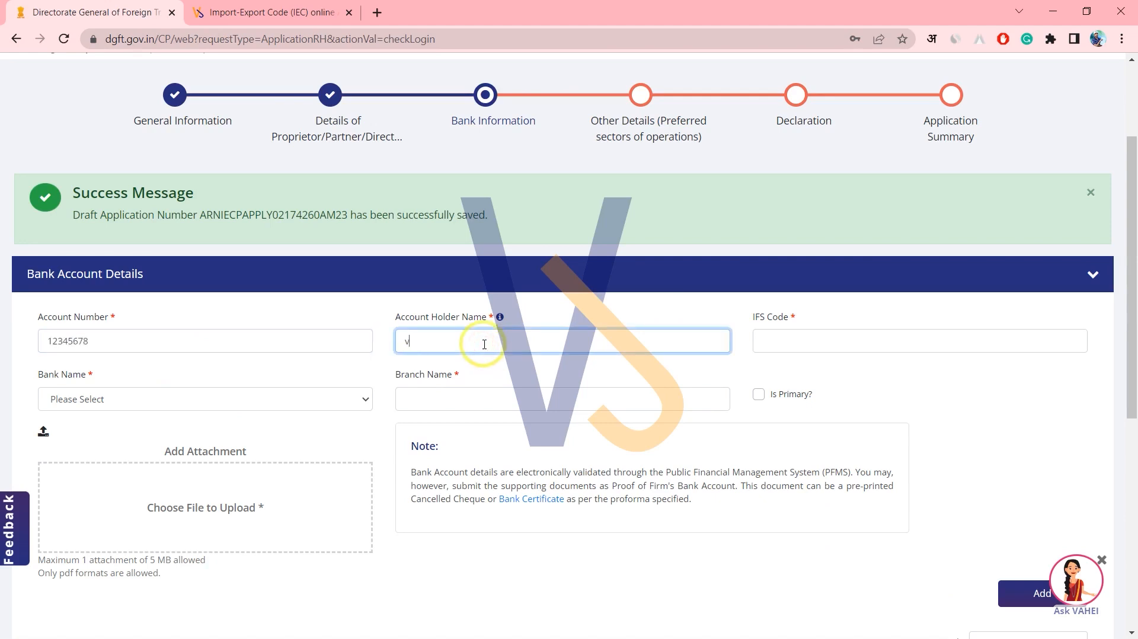
{"action": "type", "text": "vijay solutions"}
{"action": "left_click", "coordinate": [855, 365]}
{"action": "left_click", "coordinate": [818, 343]}
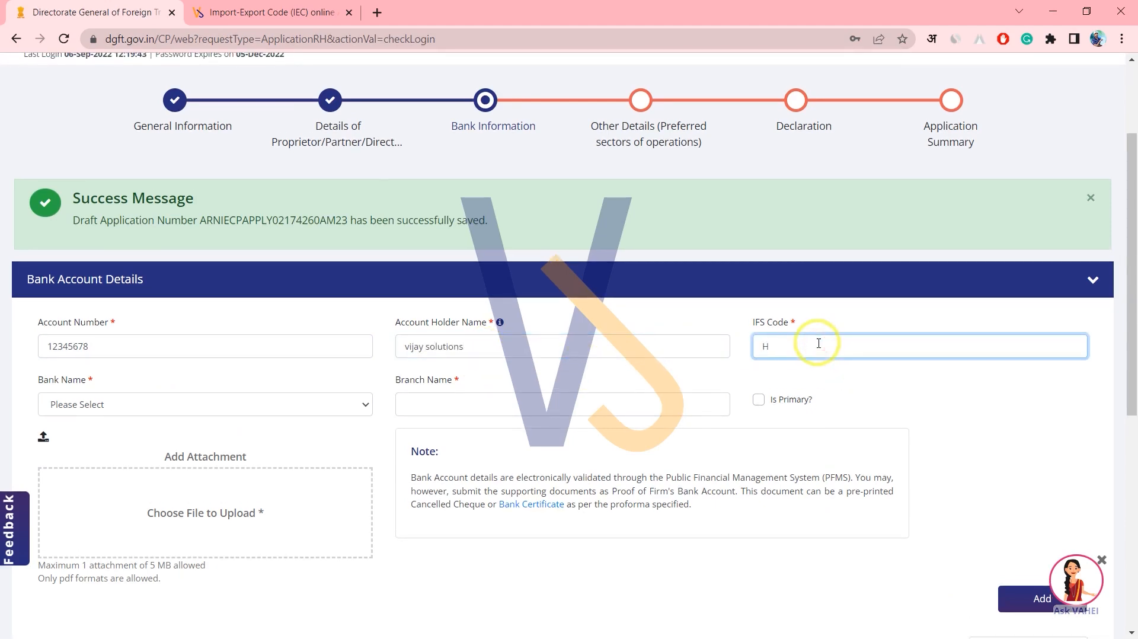
{"action": "type", "text": "HDFC0000396"}
{"action": "left_click", "coordinate": [864, 374]}
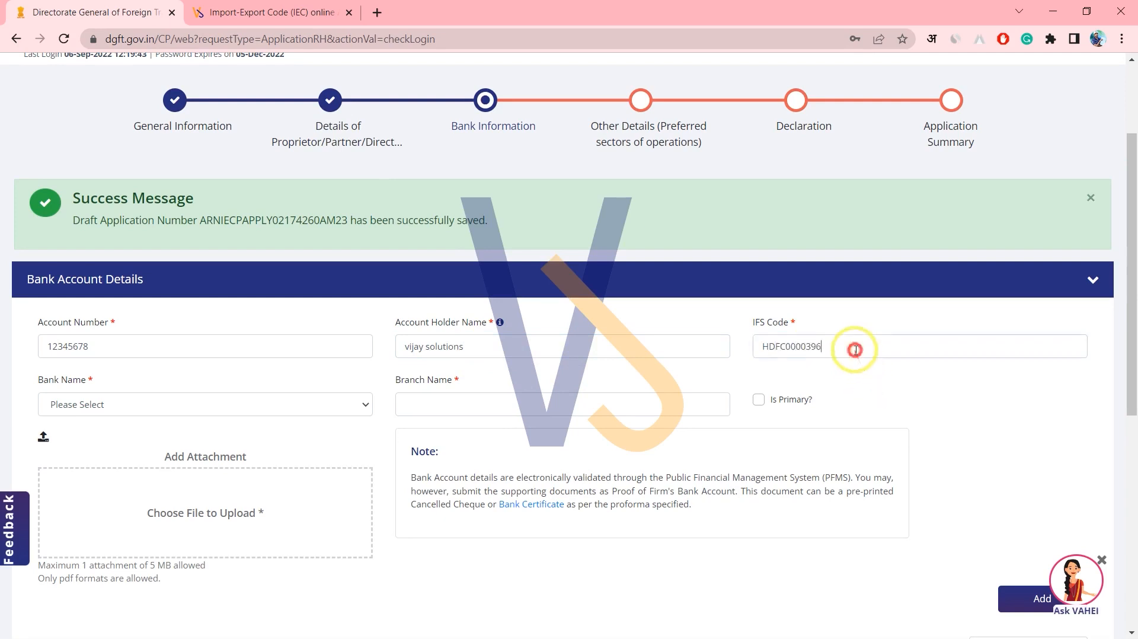
{"action": "left_click_drag", "start_coordinate": [855, 349], "coordinate": [685, 346]}
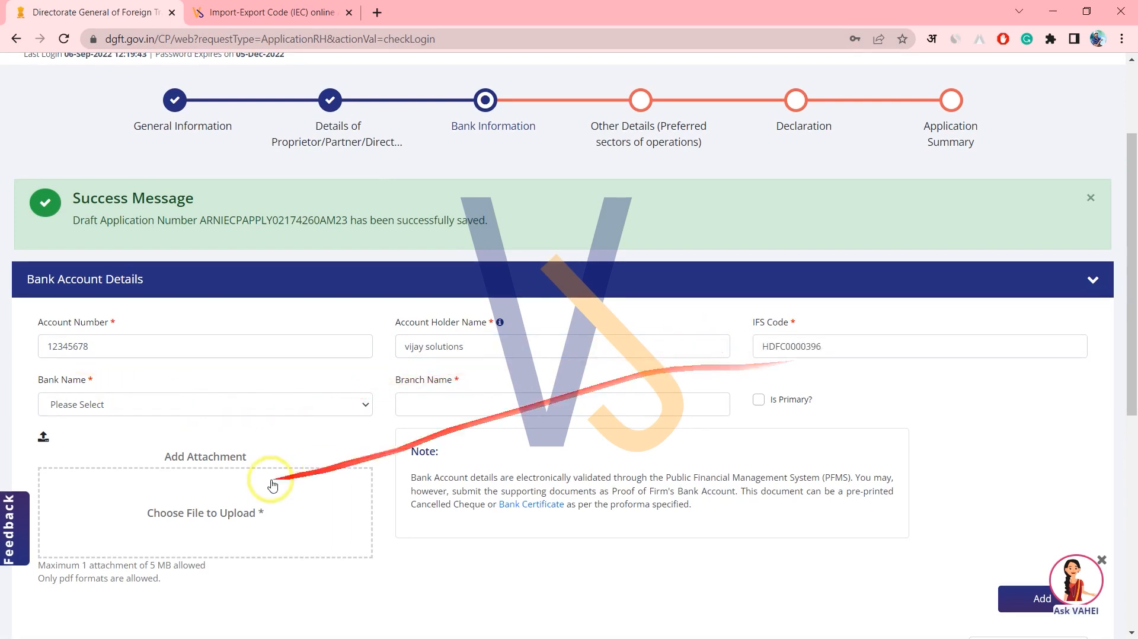
{"action": "left_click", "coordinate": [95, 384]}
Choose HDFC BANK as the bank name and fill in the branch name.
{"action": "left_click", "coordinate": [136, 403]}
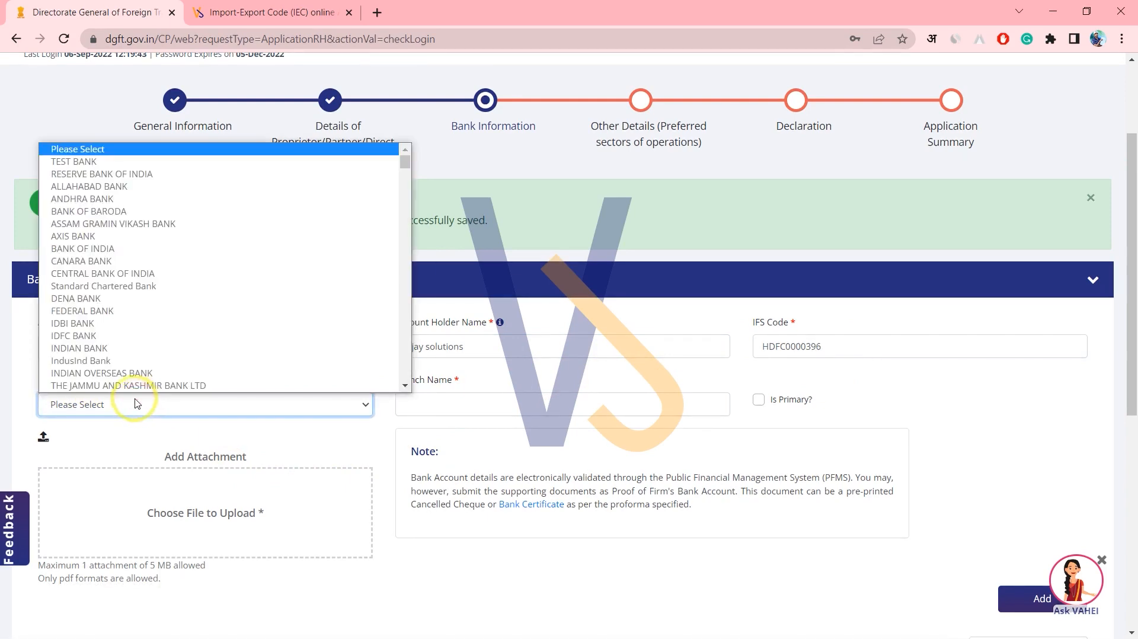
{"action": "type", "text": "hdfc"}
{"action": "key", "text": "Return"}
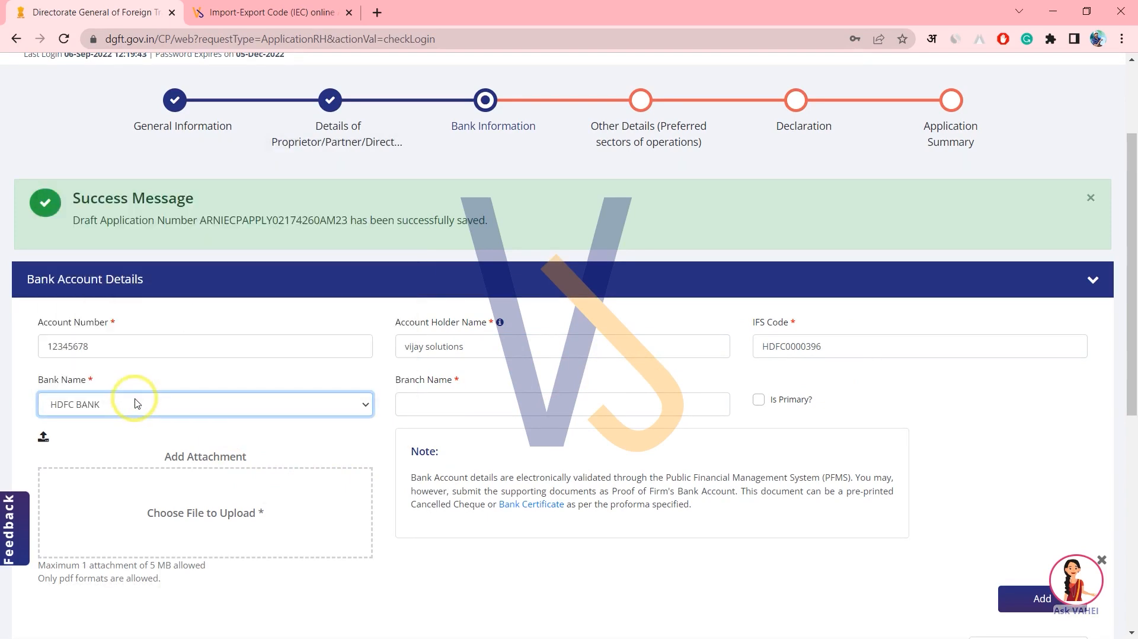
{"action": "left_click", "coordinate": [449, 402]}
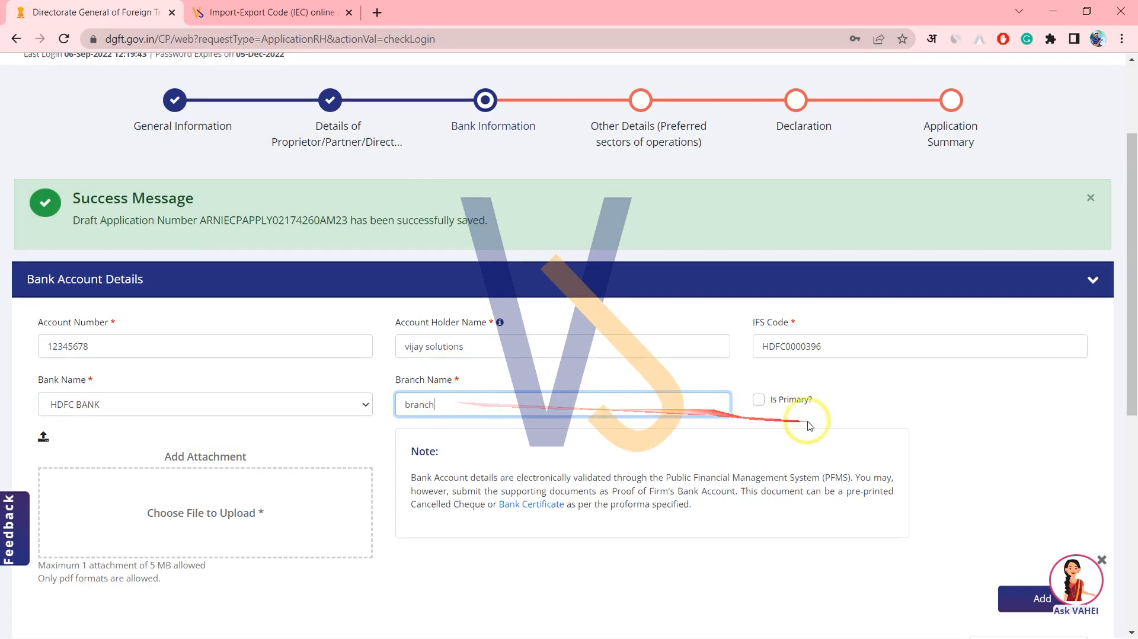
{"action": "left_click_drag", "start_coordinate": [824, 401], "coordinate": [769, 403]}
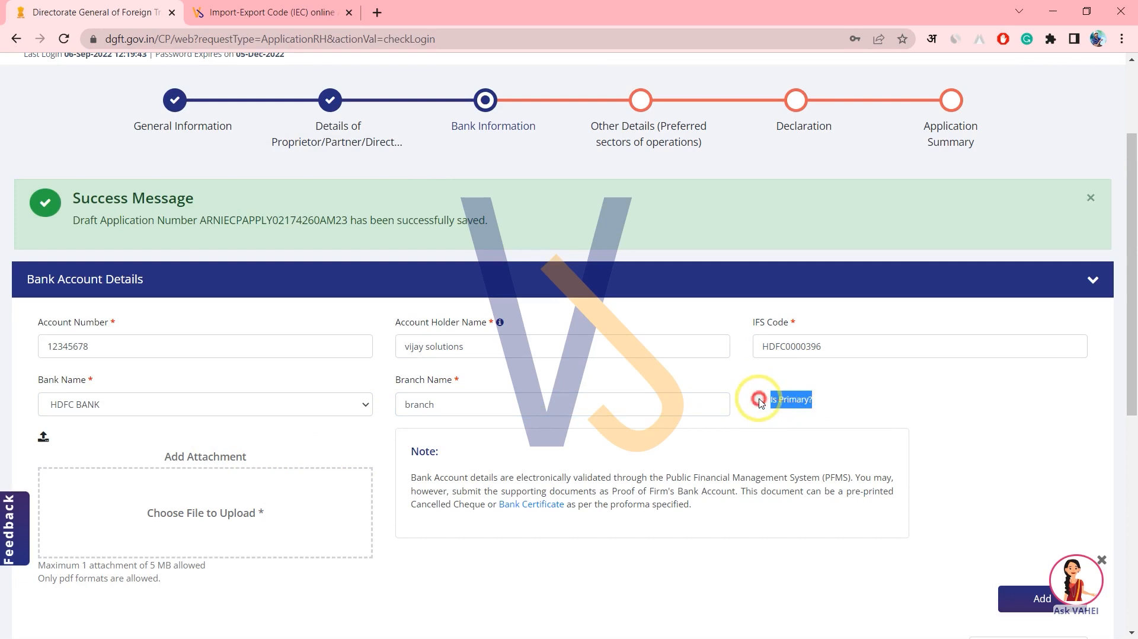
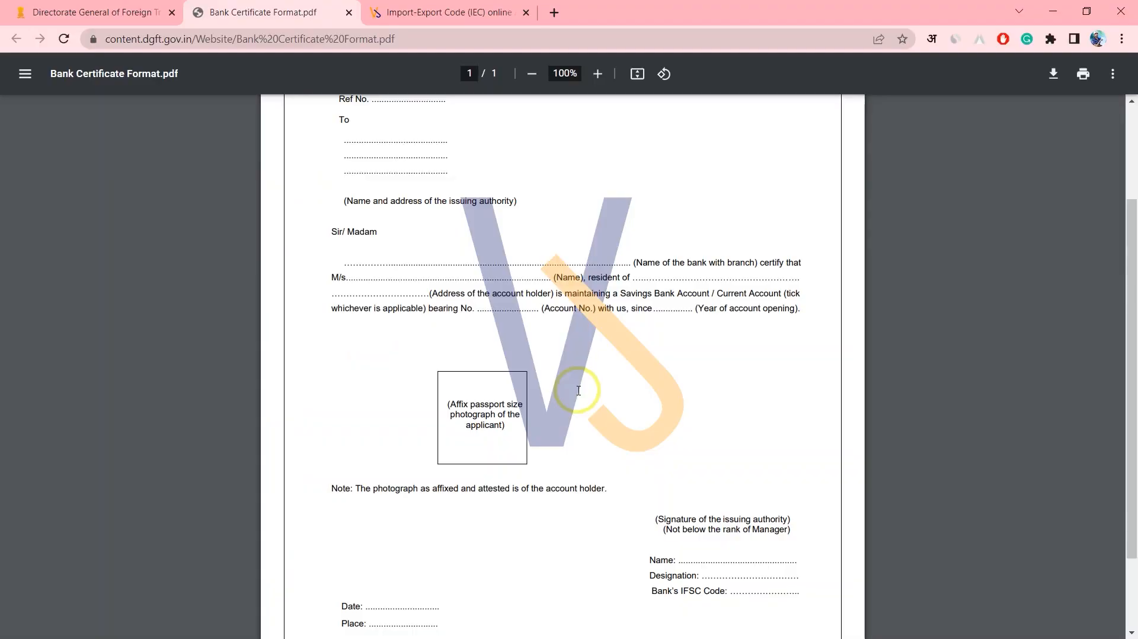
Scroll through the Bank Certificate Format PDF to review the one-page certificate template.
{"action": "scroll", "coordinate": [516, 308], "scroll_direction": "down", "scroll_amount": 3}
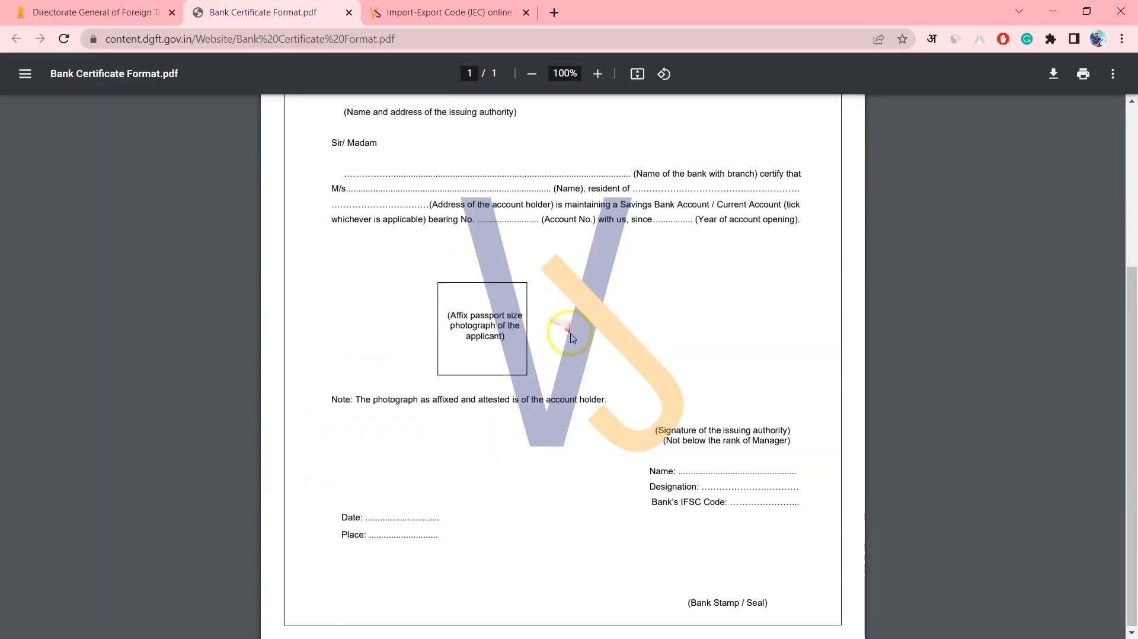
Attach marks.pdf as bank proof and add the HDFC BANK account as primary.
{"action": "left_click", "coordinate": [88, 12]}
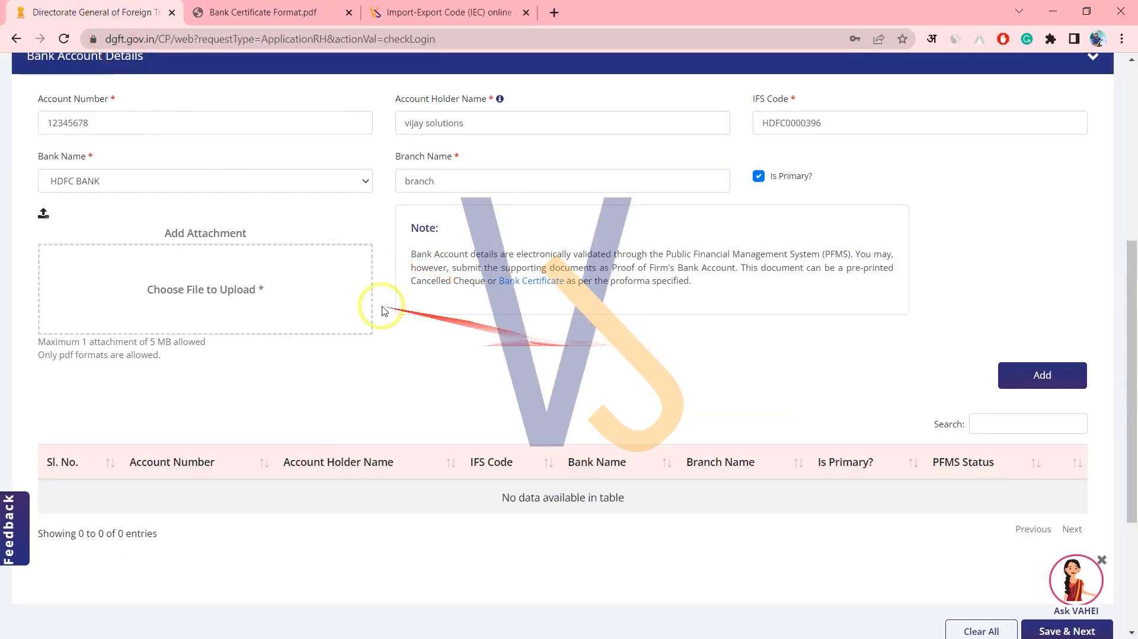
{"action": "left_click", "coordinate": [211, 301]}
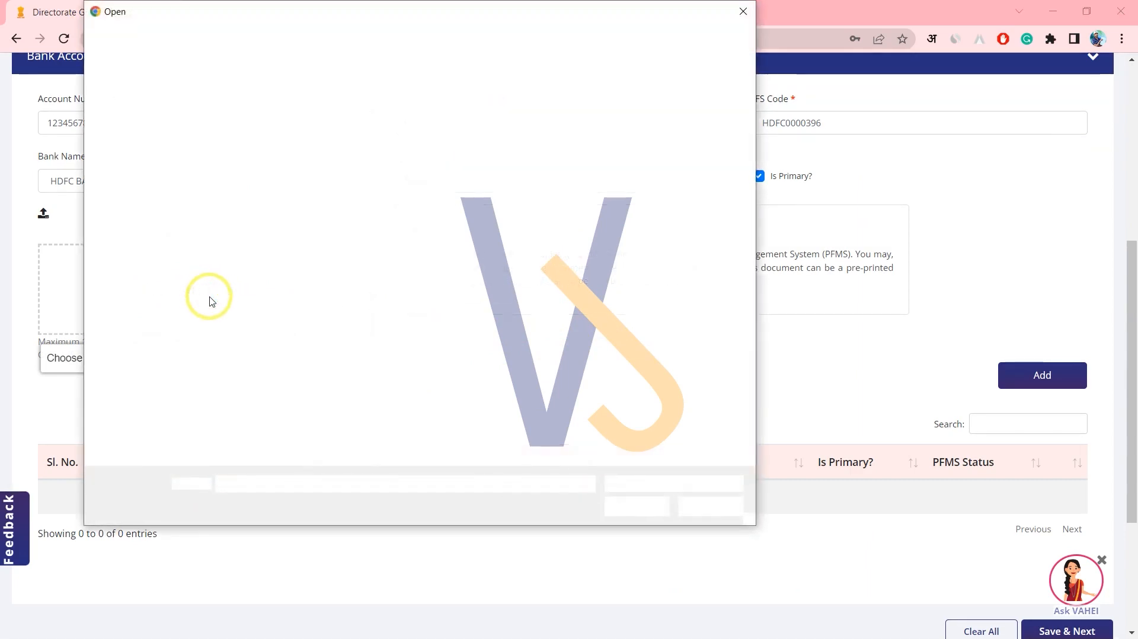
{"action": "scroll", "coordinate": [332, 296], "scroll_direction": "down", "scroll_amount": 5}
{"action": "left_click", "coordinate": [350, 307]}
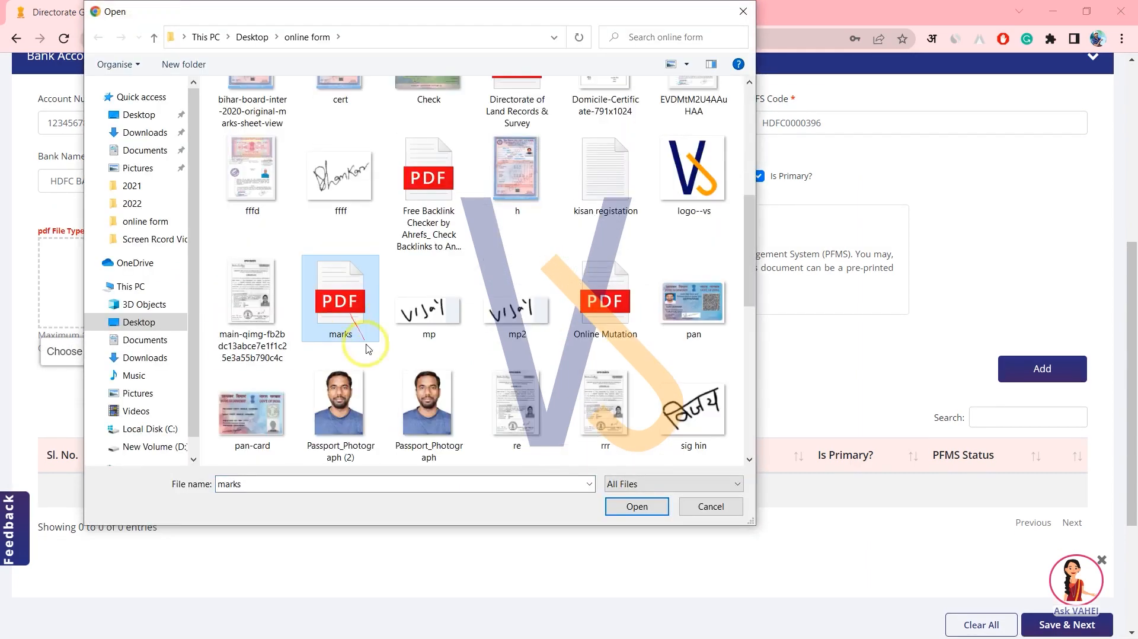
{"action": "left_click", "coordinate": [630, 506]}
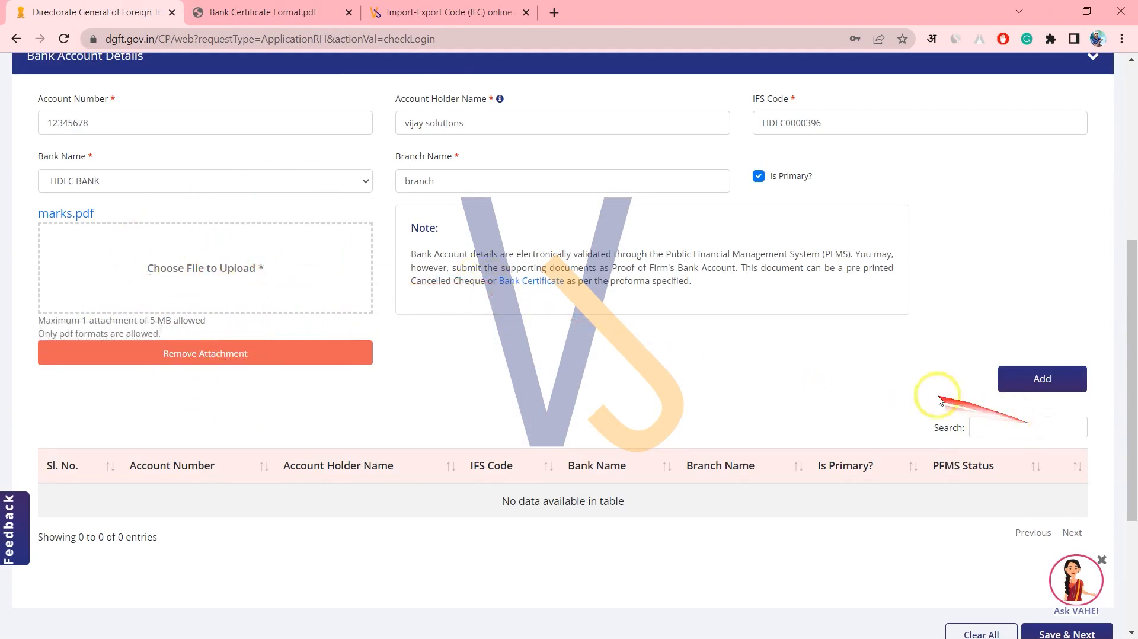
{"action": "left_click", "coordinate": [1057, 387]}
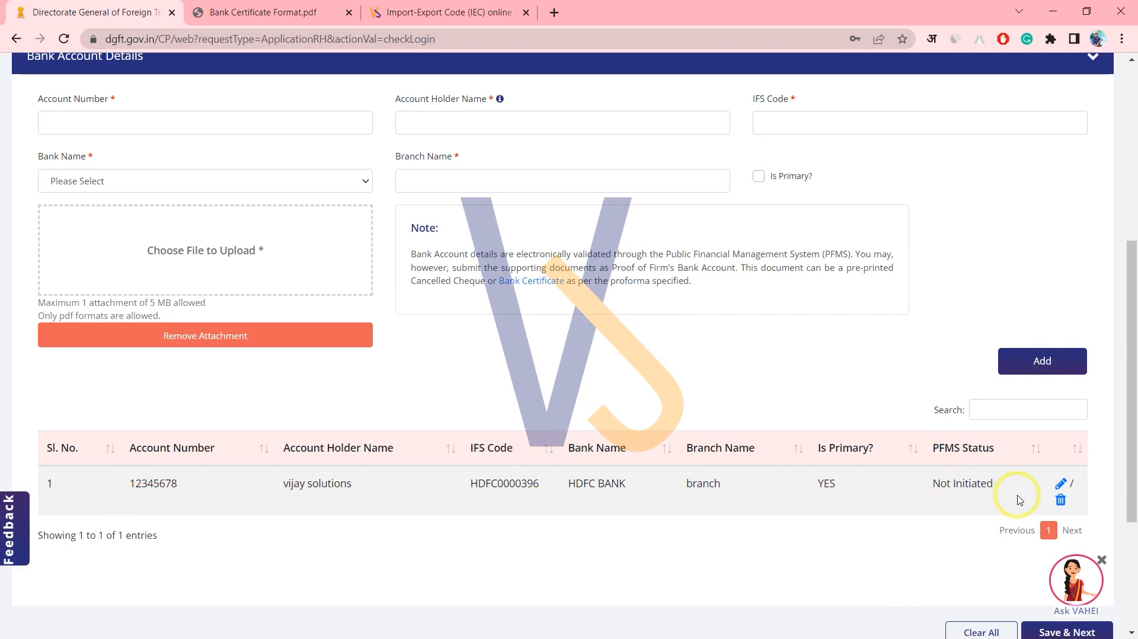
{"action": "scroll", "coordinate": [1018, 500], "scroll_direction": "down", "scroll_amount": 2}
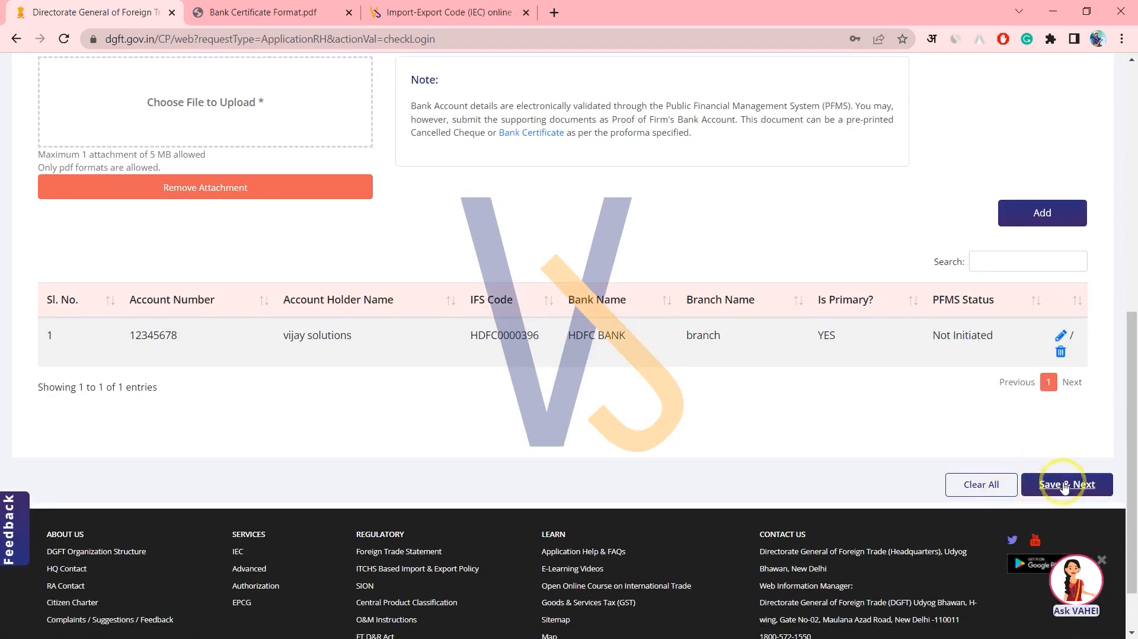
Save the bank details and continue to the Other Details step.
{"action": "left_click", "coordinate": [1064, 485]}
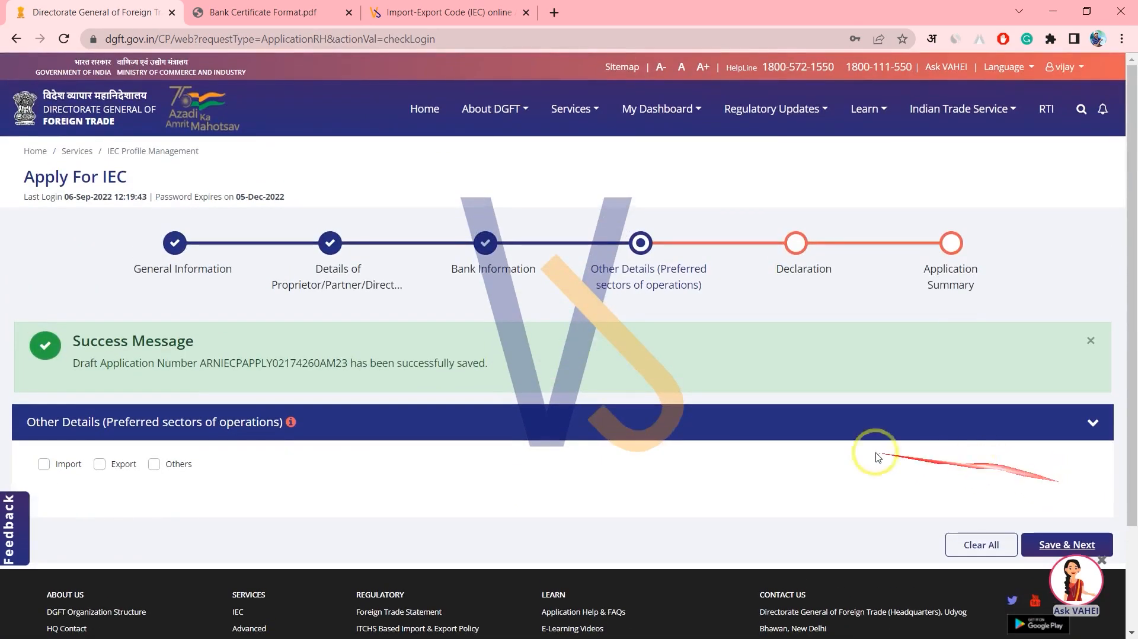
{"action": "scroll", "coordinate": [736, 426], "scroll_direction": "down", "scroll_amount": 1}
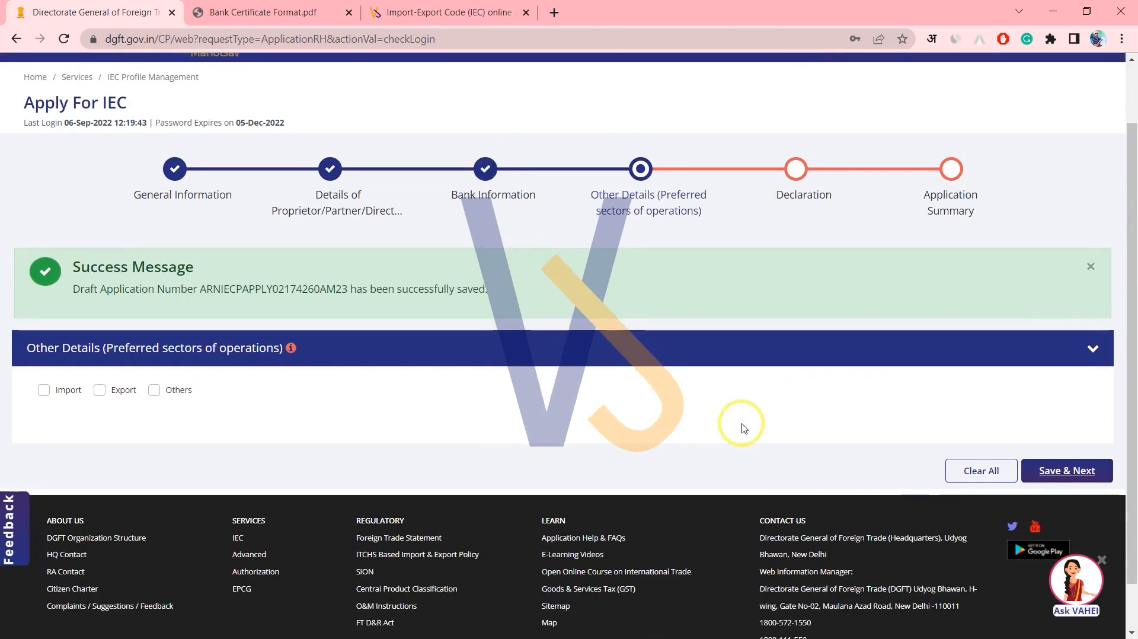
{"action": "scroll", "coordinate": [742, 427], "scroll_direction": "down", "scroll_amount": 1}
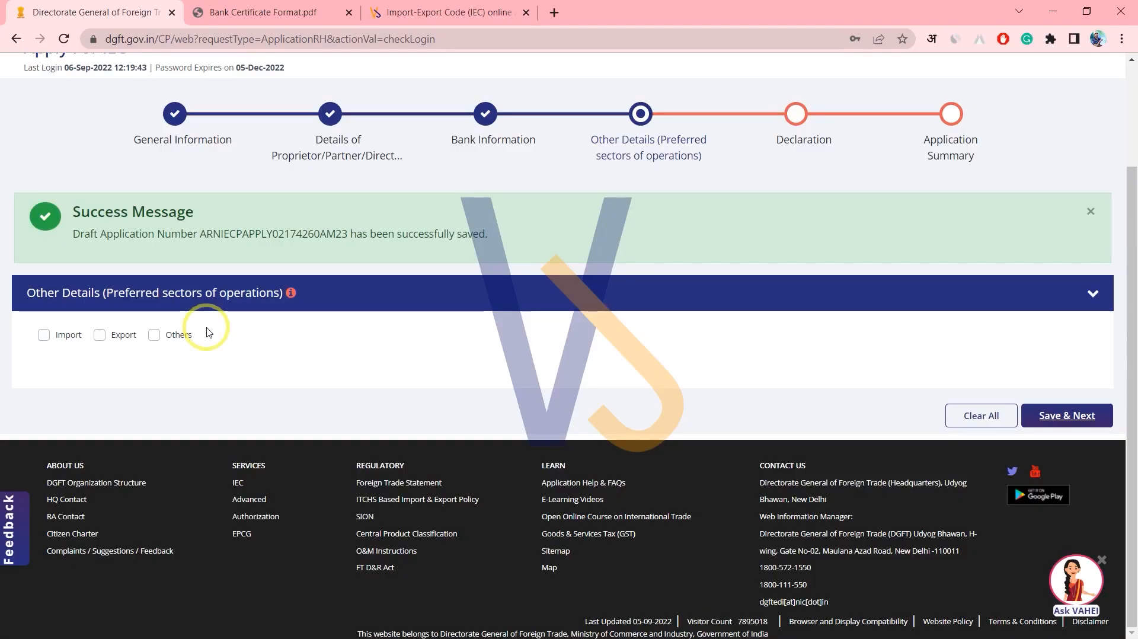
Tick Import and Export as preferred sectors and review the import product categories.
{"action": "left_click", "coordinate": [45, 335]}
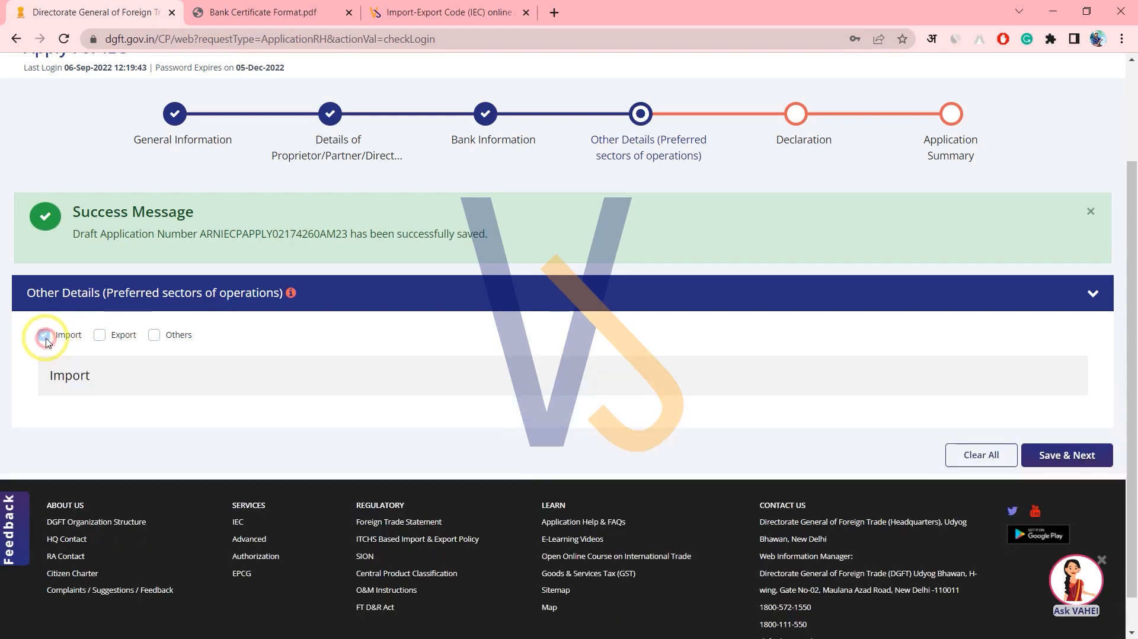
{"action": "left_click", "coordinate": [99, 336]}
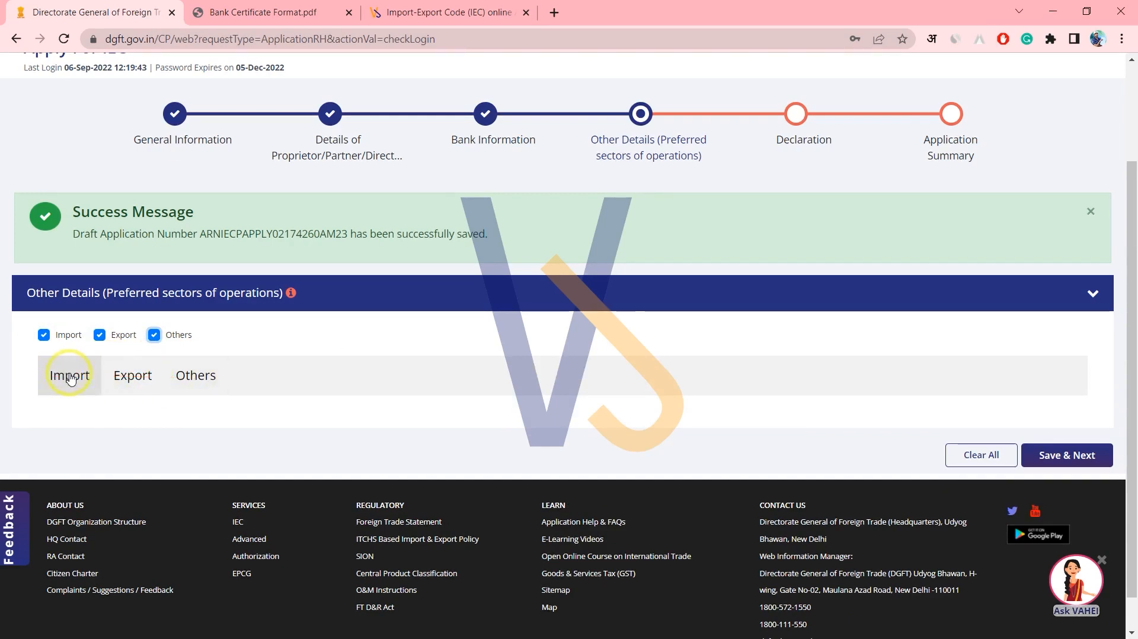
{"action": "left_click", "coordinate": [70, 377]}
{"action": "scroll", "coordinate": [77, 391], "scroll_direction": "down", "scroll_amount": 5}
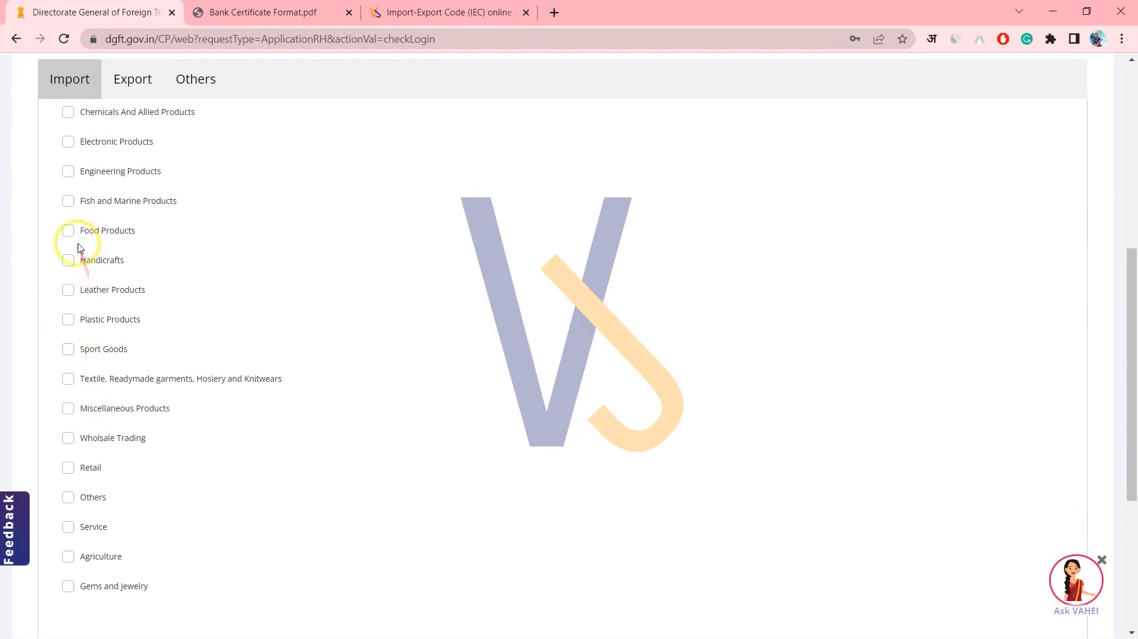
{"action": "scroll", "coordinate": [154, 251], "scroll_direction": "up", "scroll_amount": 5}
{"action": "scroll", "coordinate": [153, 267], "scroll_direction": "down", "scroll_amount": 7}
{"action": "scroll", "coordinate": [155, 344], "scroll_direction": "down", "scroll_amount": 3}
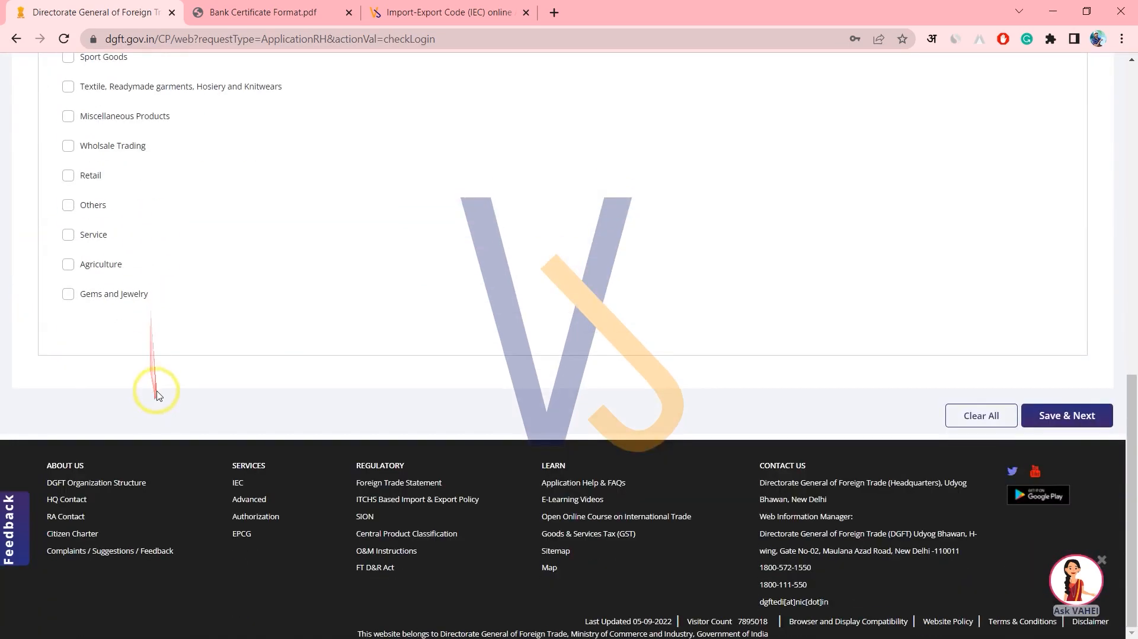
{"action": "scroll", "coordinate": [157, 388], "scroll_direction": "up", "scroll_amount": 9}
Under Export sectors, include Goods covering Retail.
{"action": "left_click", "coordinate": [126, 309]}
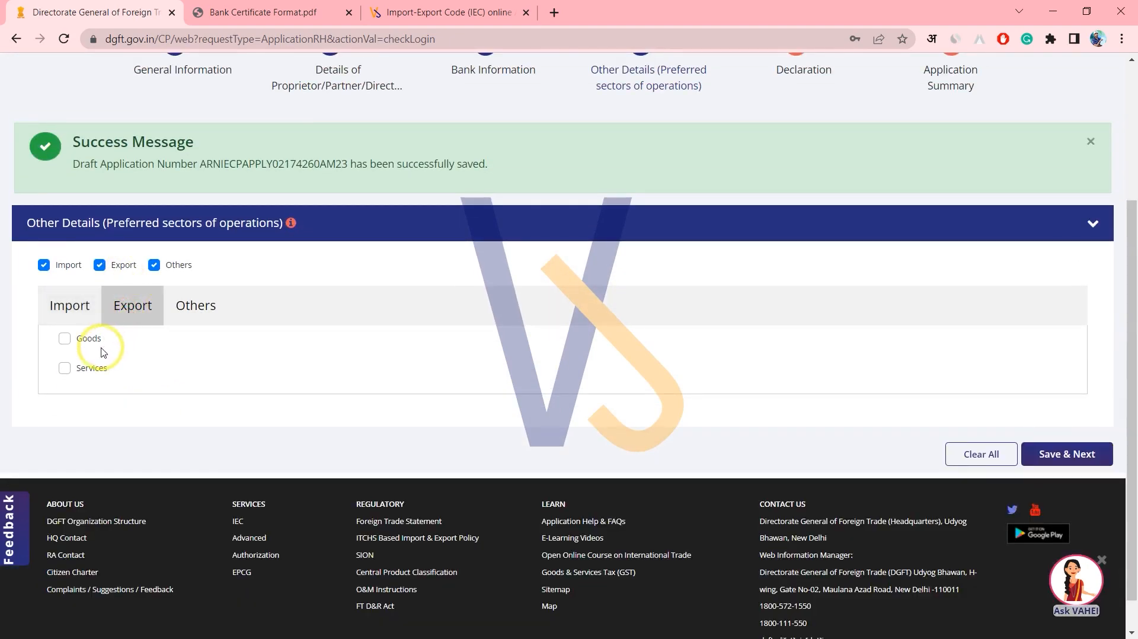
{"action": "left_click", "coordinate": [78, 343]}
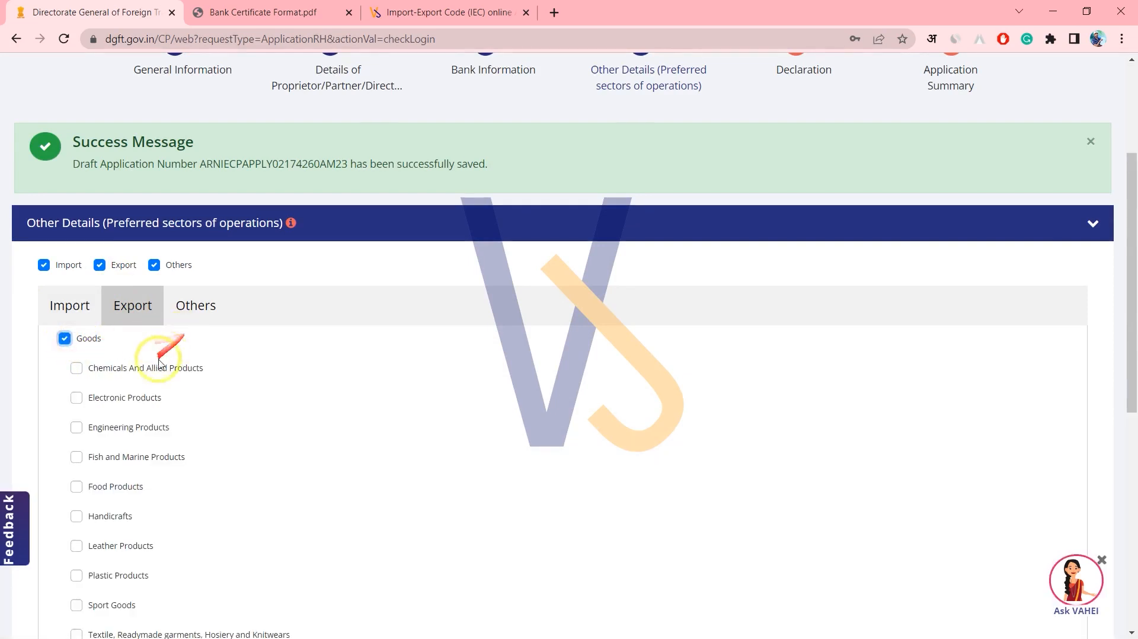
{"action": "scroll", "coordinate": [109, 415], "scroll_direction": "down", "scroll_amount": 1}
{"action": "scroll", "coordinate": [110, 415], "scroll_direction": "down", "scroll_amount": 1}
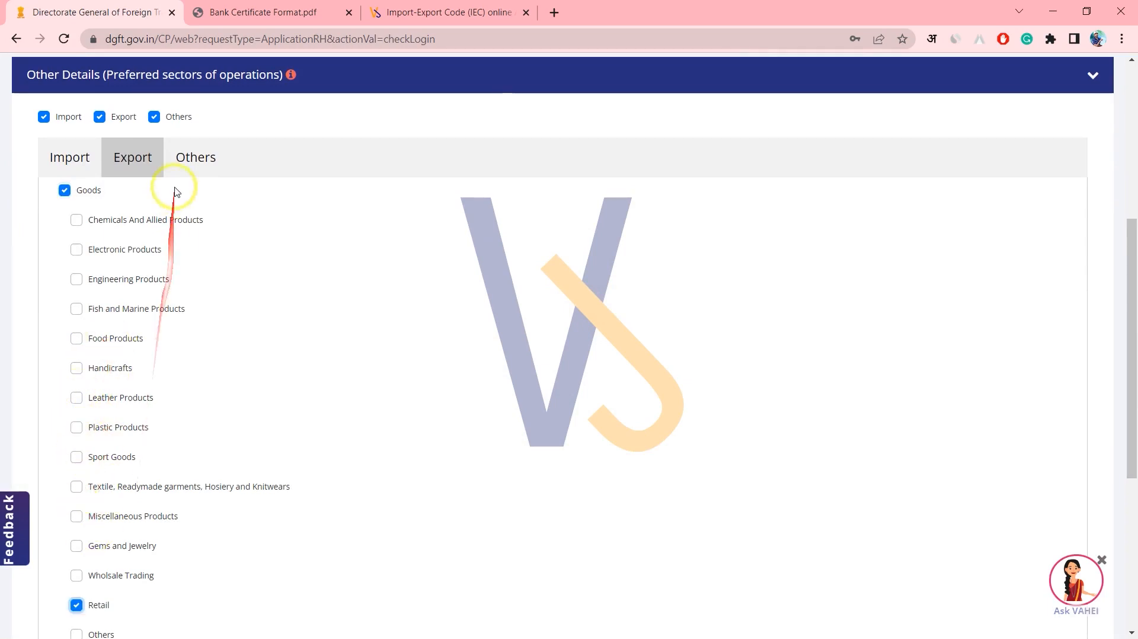
Untick the Others sector, leaving Import and Export as the preferred sectors.
{"action": "left_click", "coordinate": [184, 157]}
{"action": "left_click", "coordinate": [109, 290]}
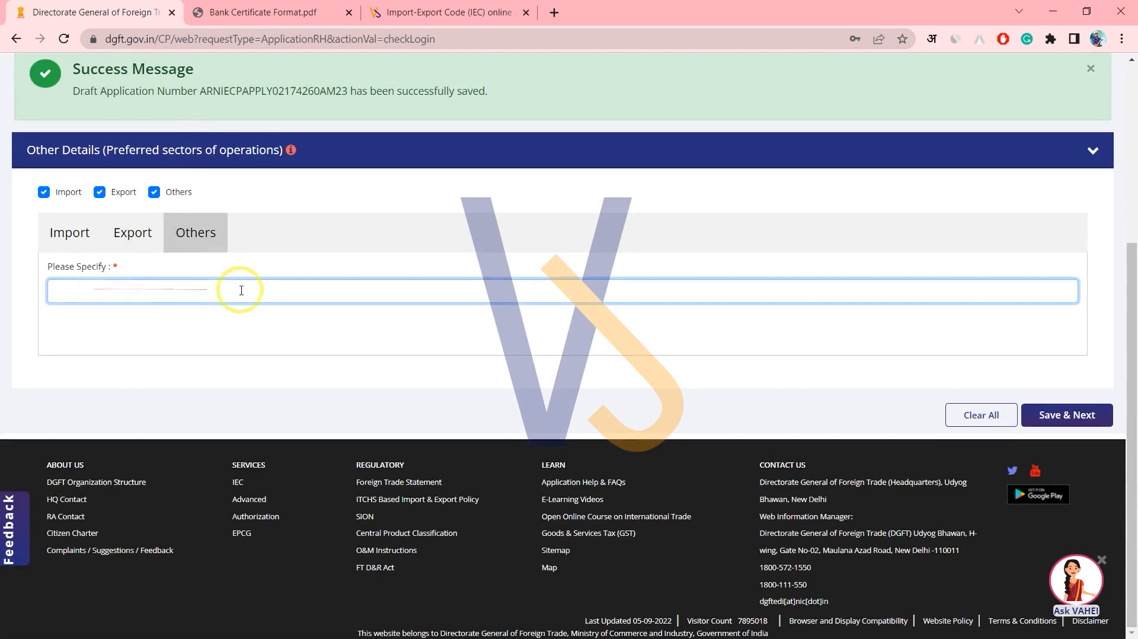
{"action": "left_click", "coordinate": [154, 191]}
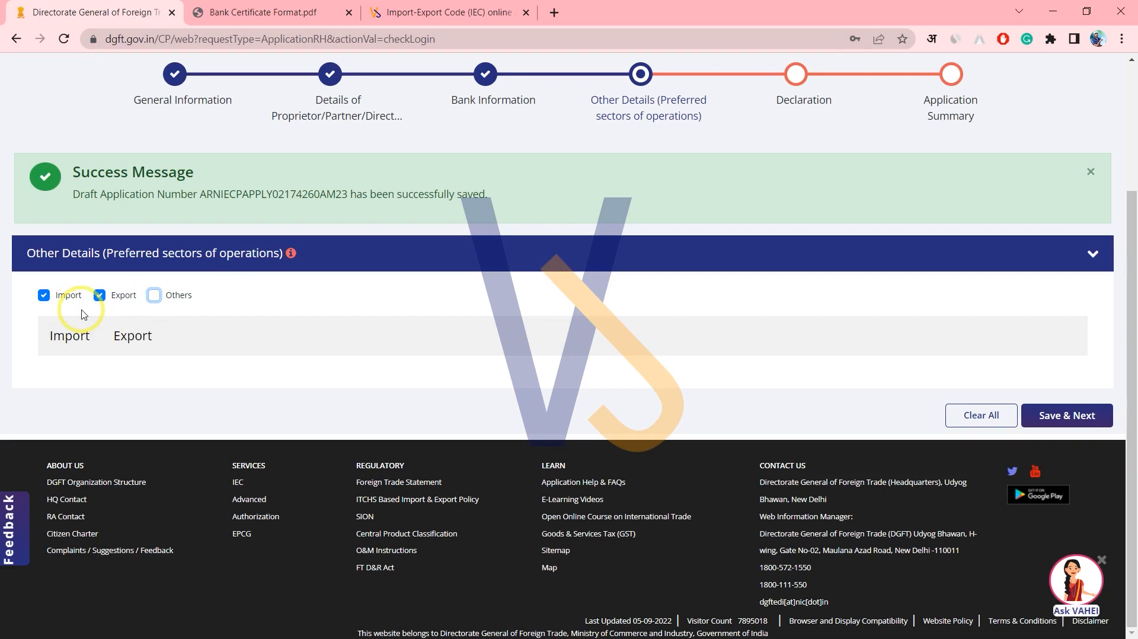
Accept the declaration with place 'city' dated 06-09-2022 and advance to the Application Summary.
{"action": "left_click", "coordinate": [1085, 418]}
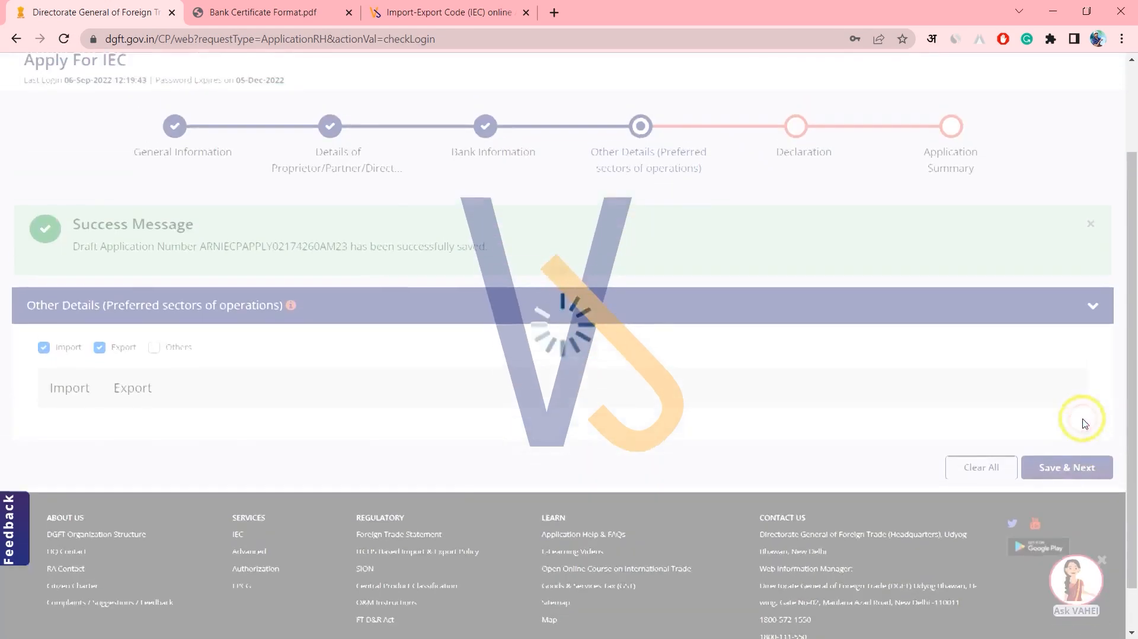
{"action": "scroll", "coordinate": [467, 445], "scroll_direction": "down", "scroll_amount": 5}
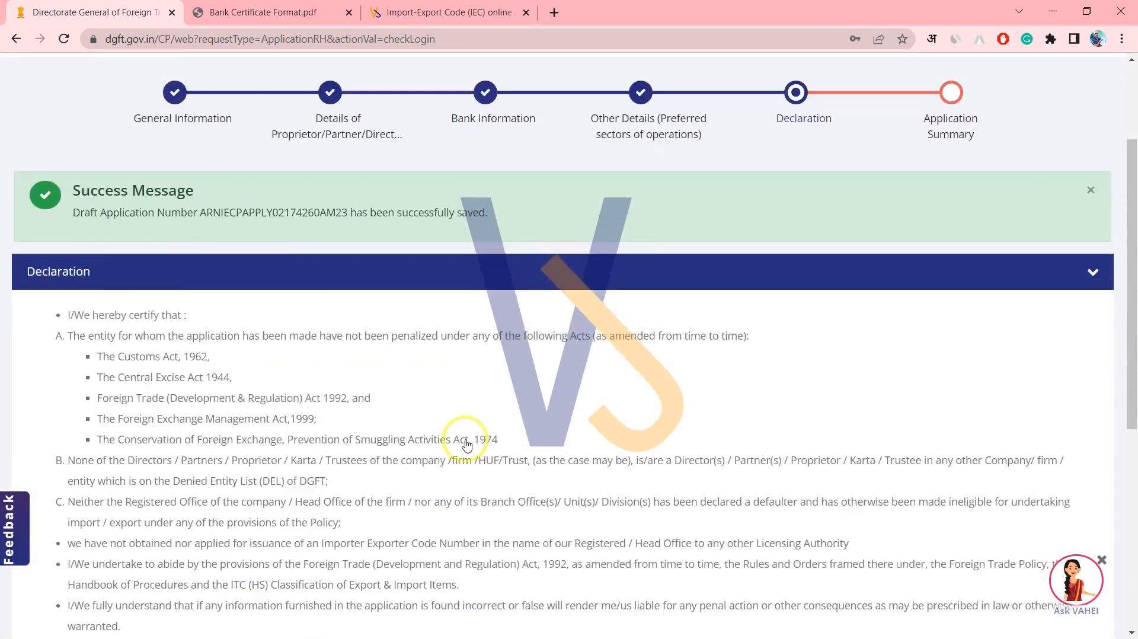
{"action": "scroll", "coordinate": [367, 469], "scroll_direction": "down", "scroll_amount": 3}
{"action": "left_click", "coordinate": [46, 354]}
{"action": "left_click", "coordinate": [92, 409]}
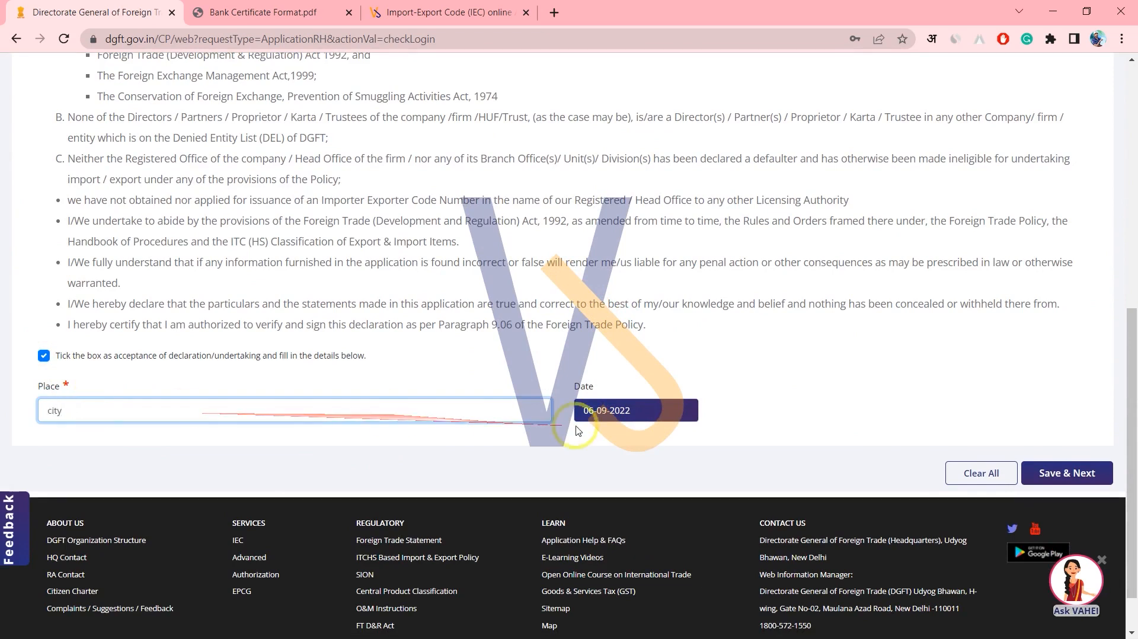
{"action": "left_click", "coordinate": [1059, 469]}
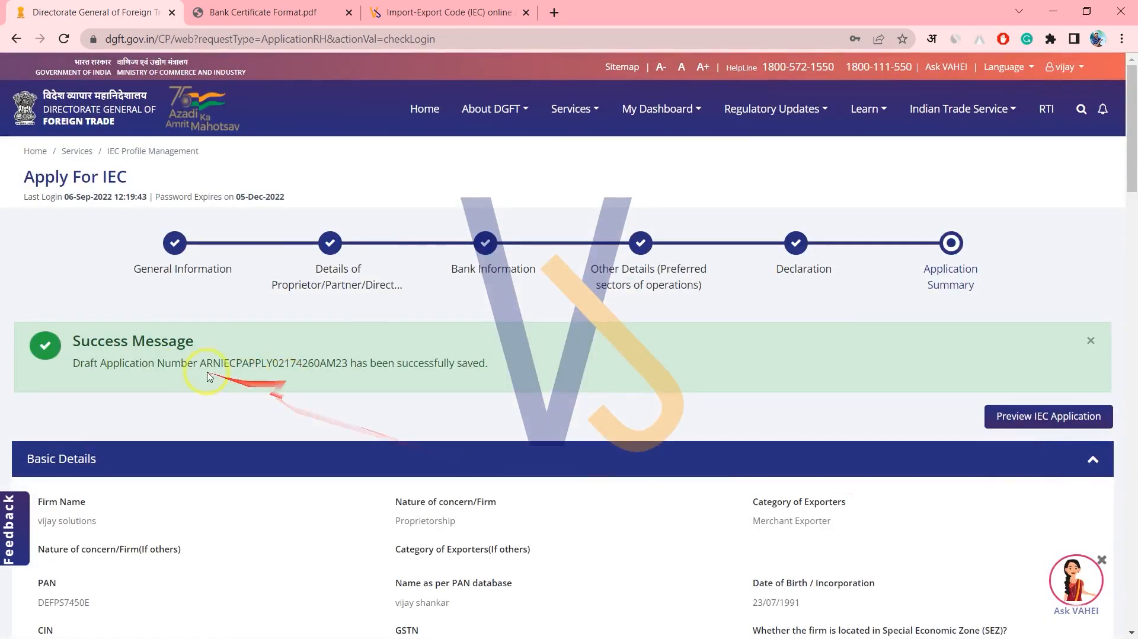
Review the draft summary with its Rs. 500 ANF-2K fee and start signing the application.
{"action": "left_click_drag", "start_coordinate": [181, 362], "coordinate": [299, 367]}
{"action": "scroll", "coordinate": [307, 368], "scroll_direction": "down", "scroll_amount": 20}
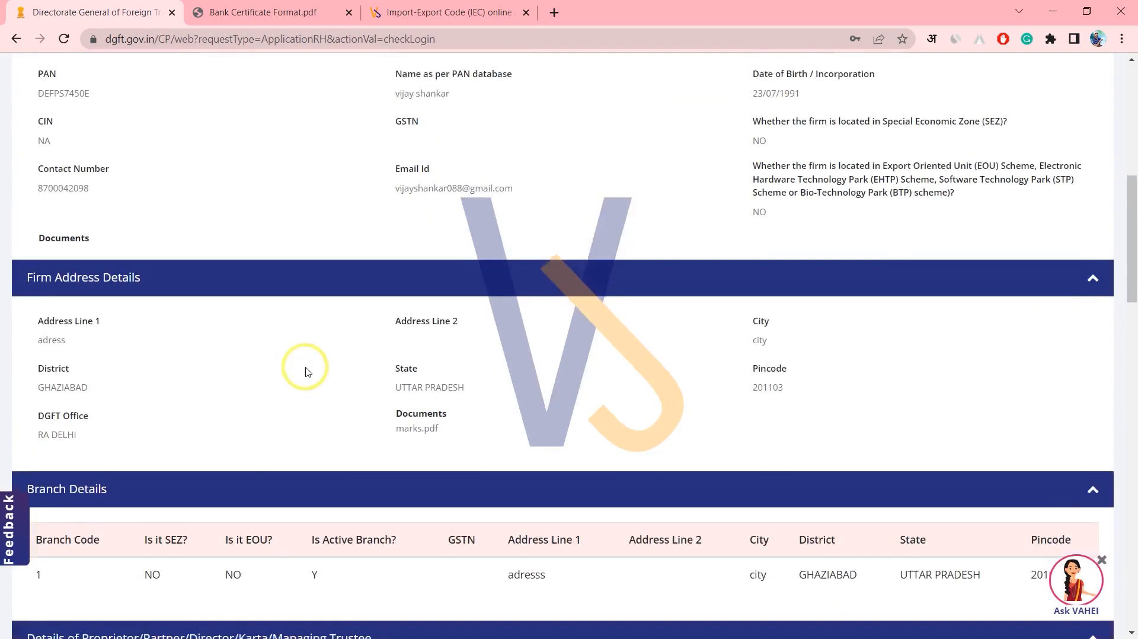
{"action": "scroll", "coordinate": [306, 371], "scroll_direction": "down", "scroll_amount": 2}
{"action": "scroll", "coordinate": [307, 371], "scroll_direction": "up", "scroll_amount": 4}
{"action": "scroll", "coordinate": [759, 374], "scroll_direction": "down", "scroll_amount": 4}
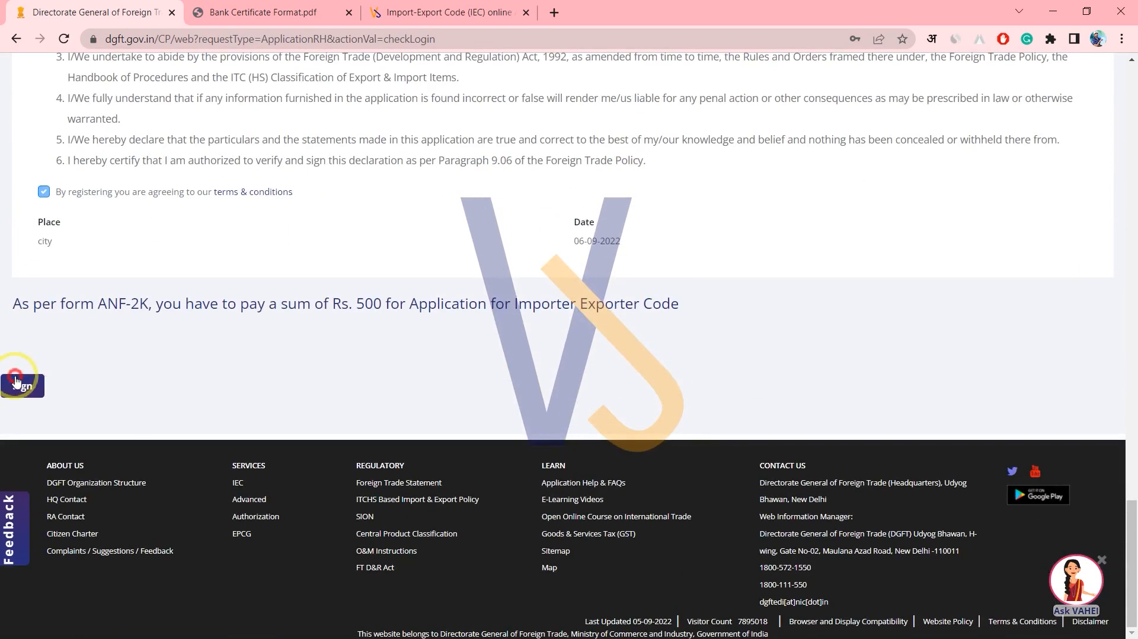
{"action": "left_click", "coordinate": [16, 381]}
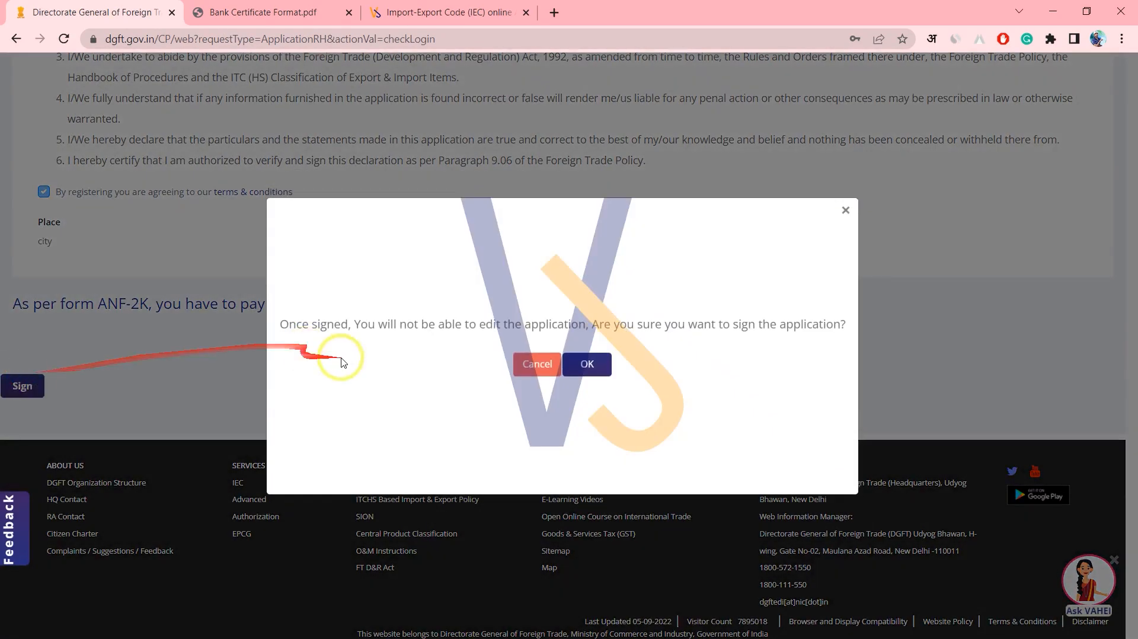
Confirm signing and choose Aadhaar e-Sign to open the e-KYC consent window.
{"action": "left_click", "coordinate": [589, 364]}
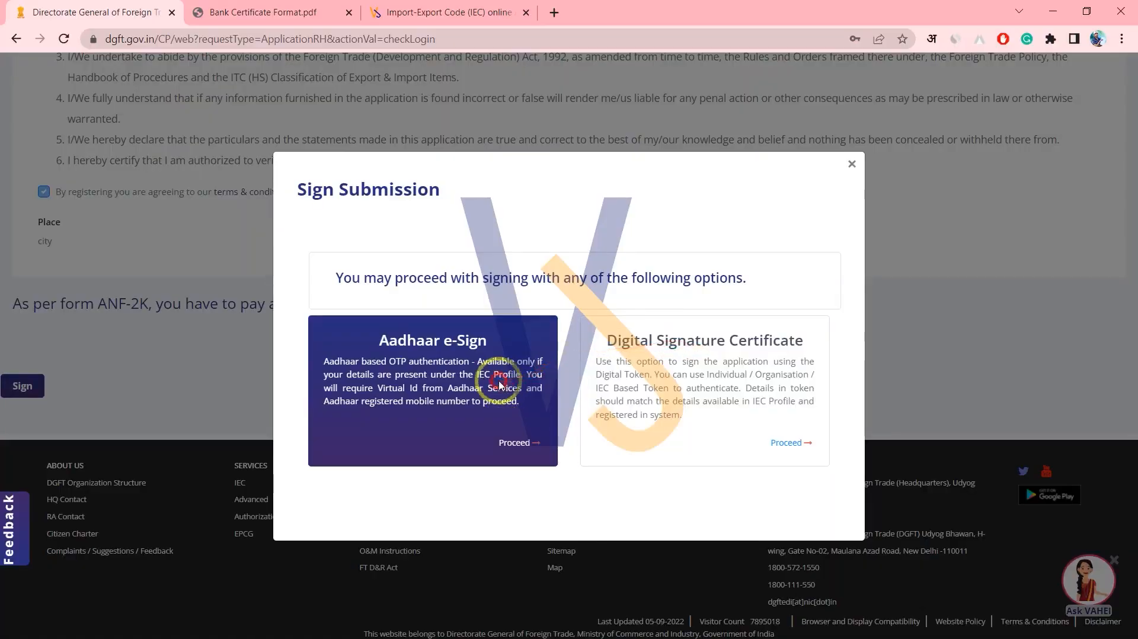
{"action": "left_click", "coordinate": [513, 444]}
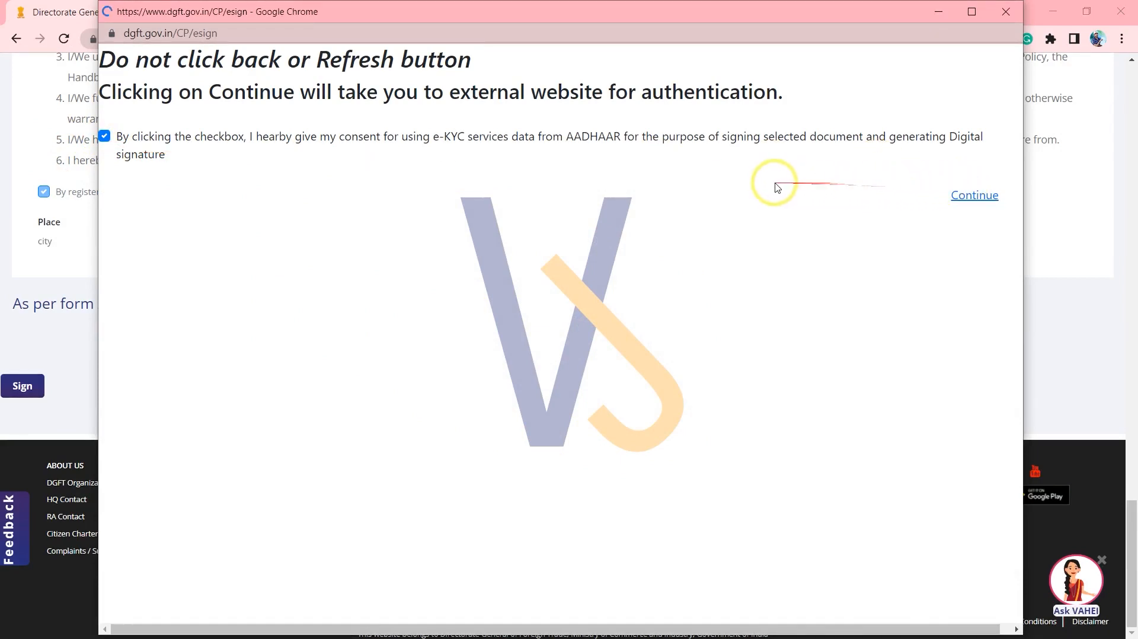
Enter the Aadhaar number, verify with an Aadhaar OTP, give consent and submit for e-signing.
{"action": "left_click", "coordinate": [390, 318]}
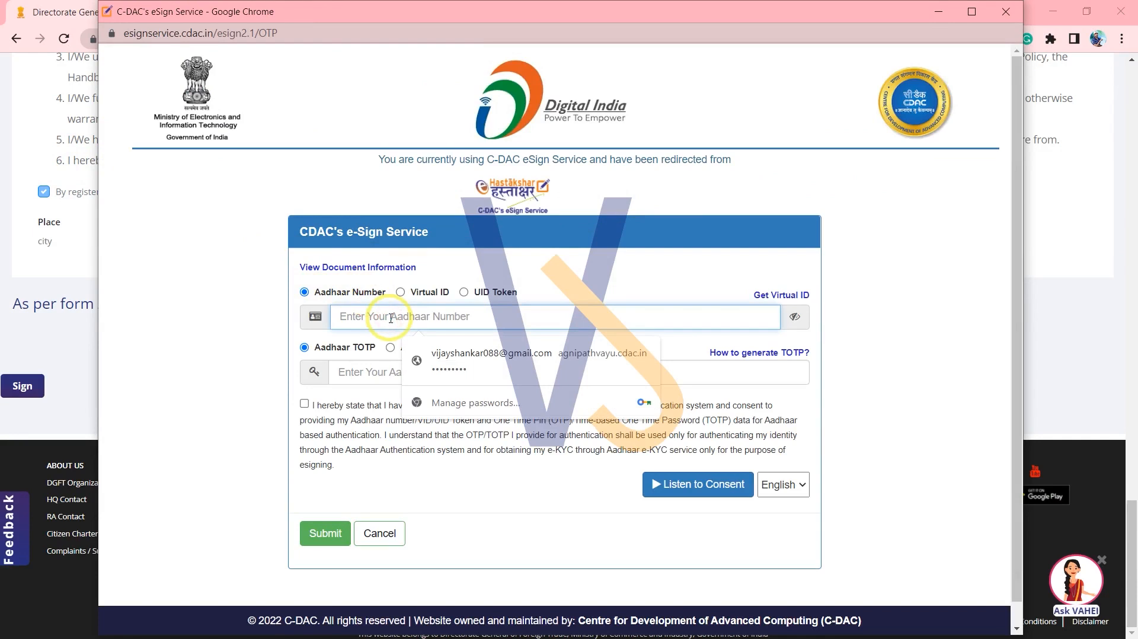
{"action": "type", "text": "••"}
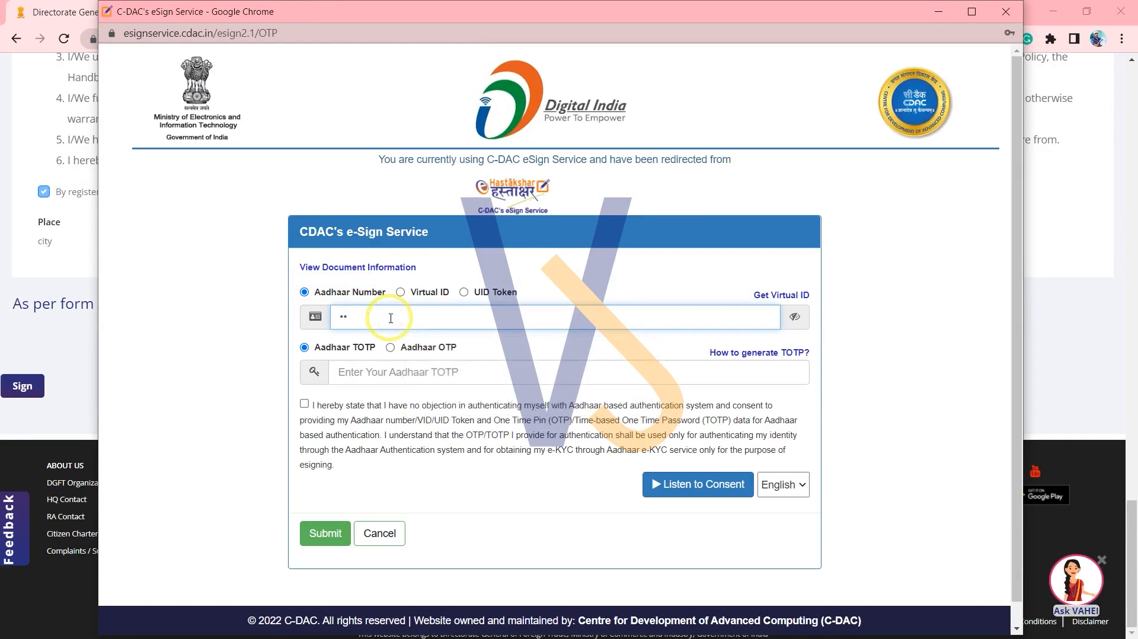
{"action": "type", "text": "••••••••••"}
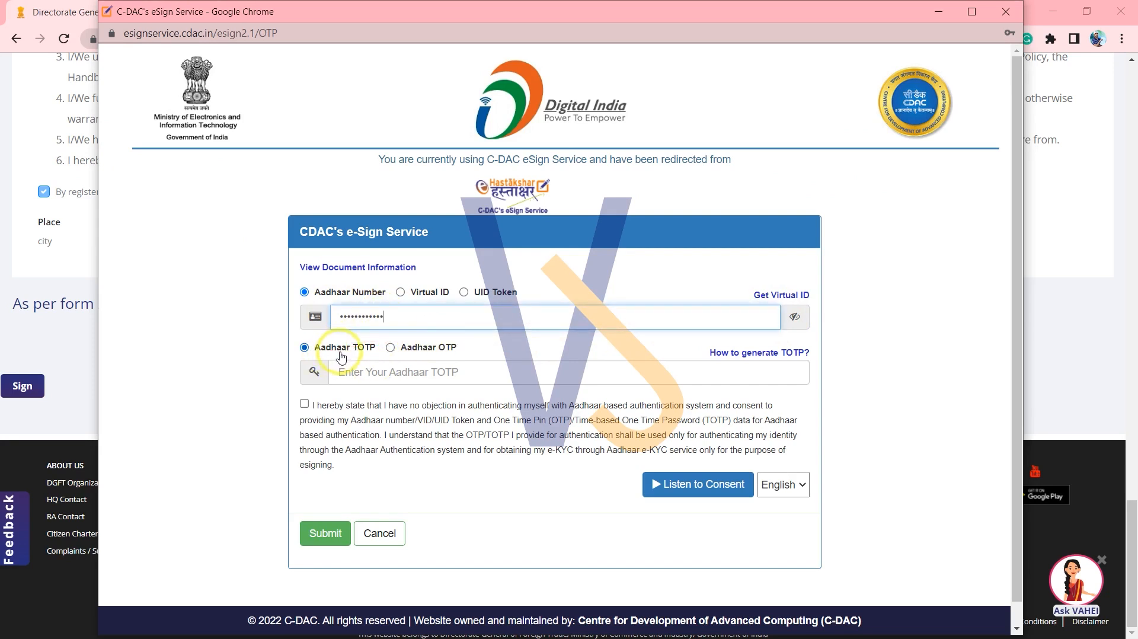
{"action": "left_click", "coordinate": [390, 349]}
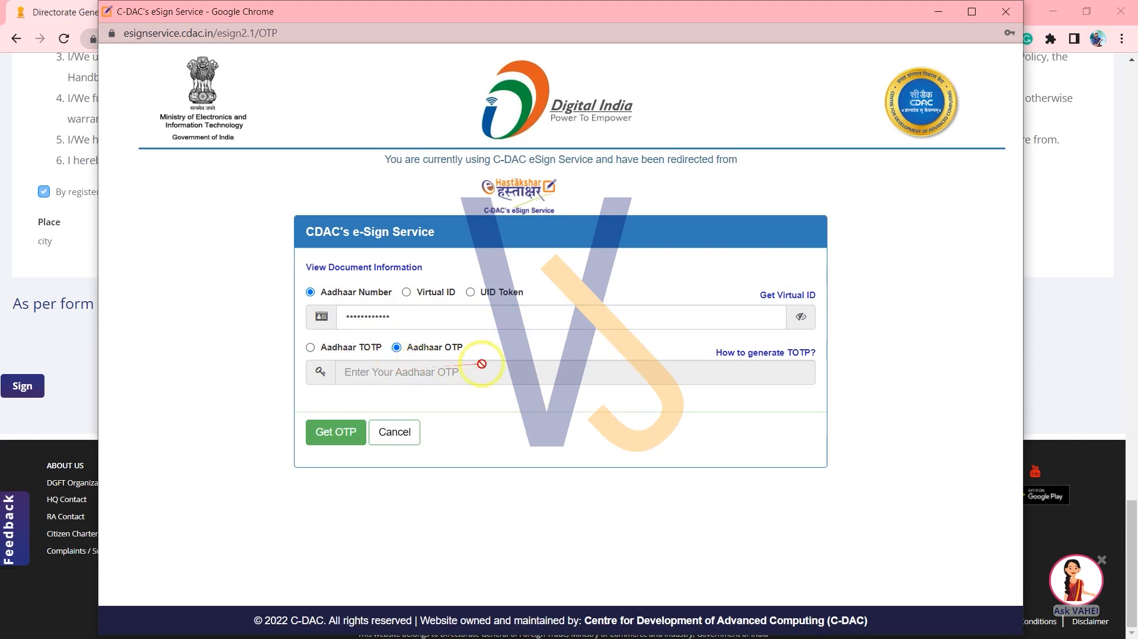
{"action": "left_click", "coordinate": [340, 435]}
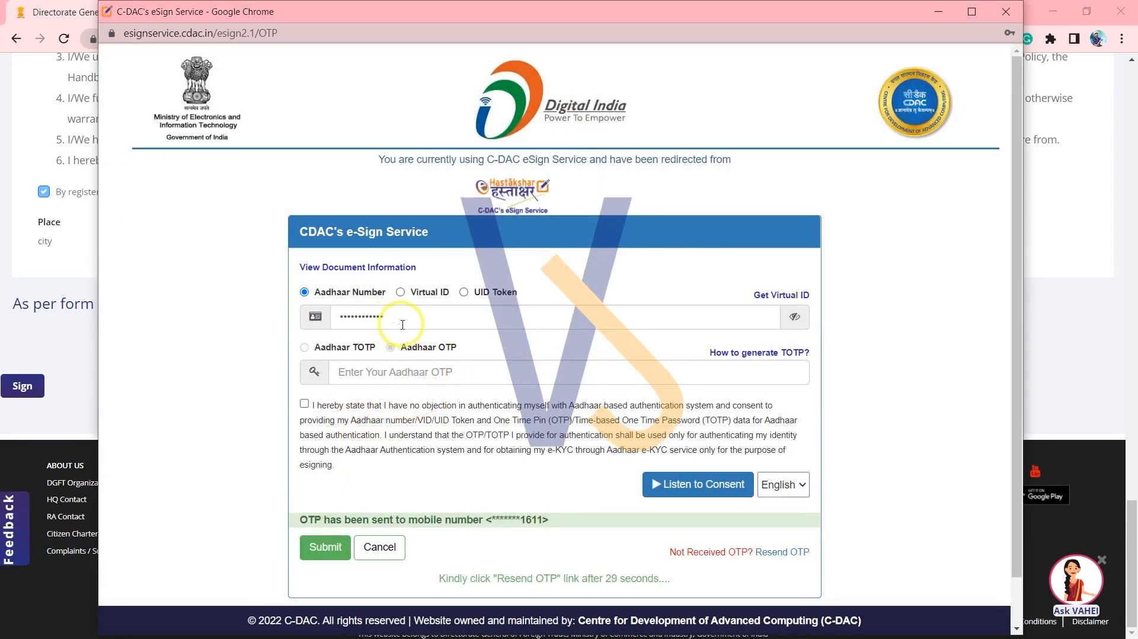
{"action": "left_click", "coordinate": [383, 378]}
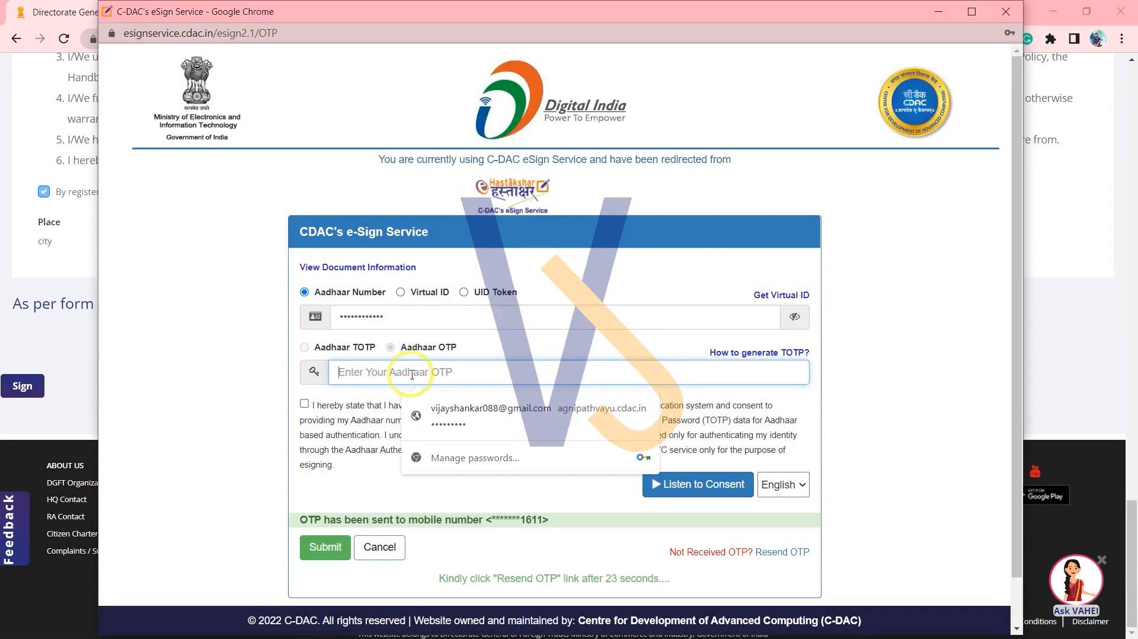
{"action": "type", "text": "••••••"}
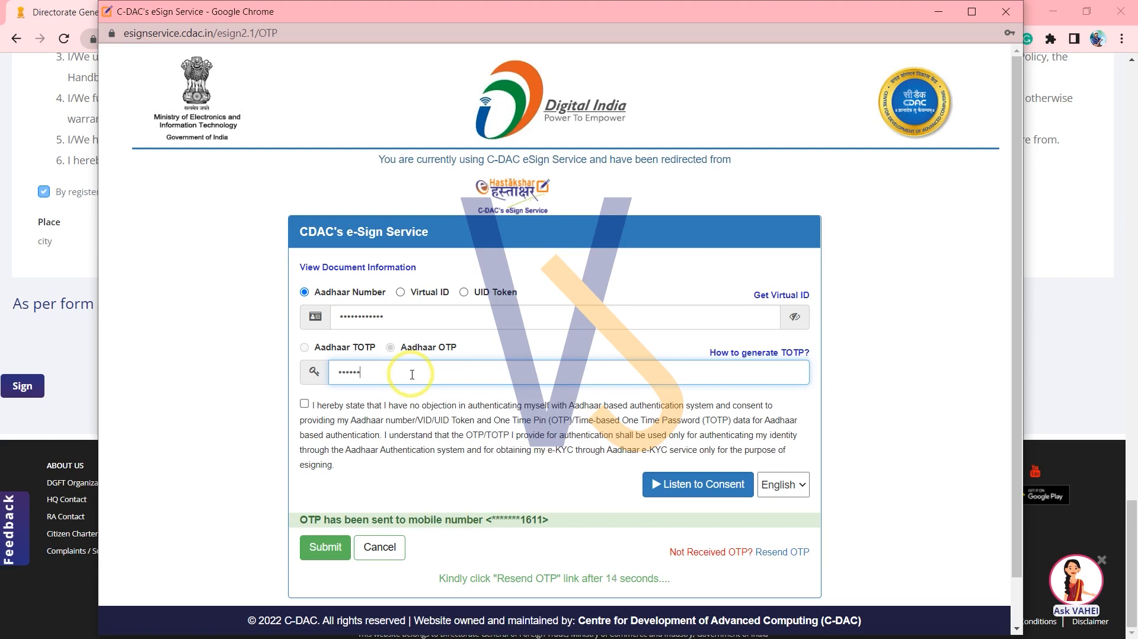
{"action": "left_click", "coordinate": [306, 404]}
{"action": "left_click", "coordinate": [325, 547]}
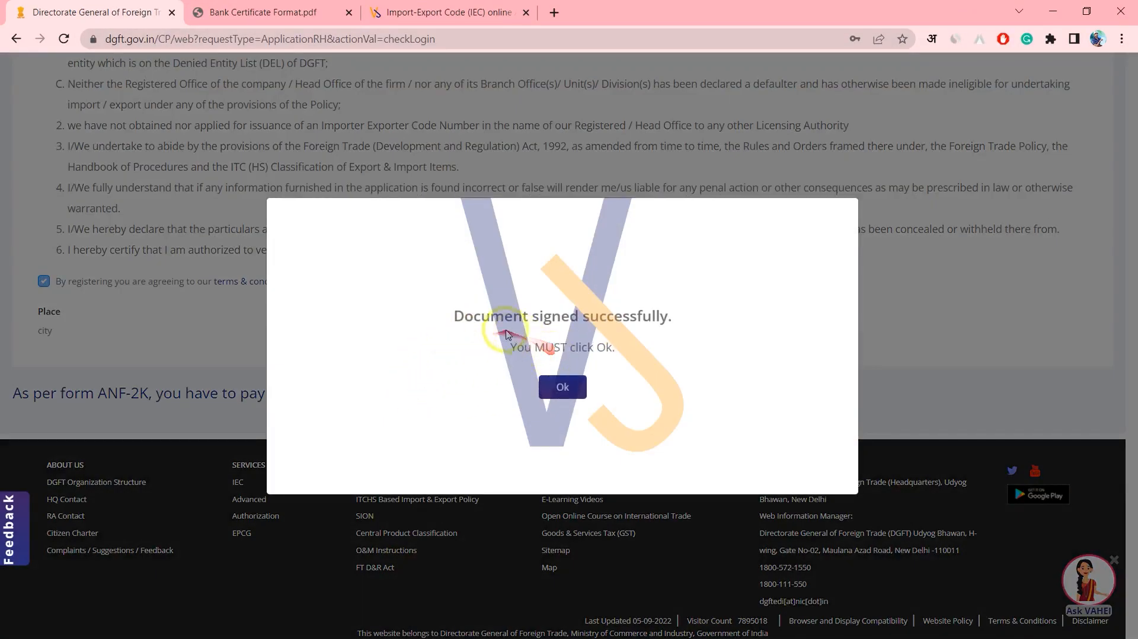
Acknowledge the signing success and proceed to payment of the Rs. 500 fee.
{"action": "left_click_drag", "start_coordinate": [492, 321], "coordinate": [670, 319]}
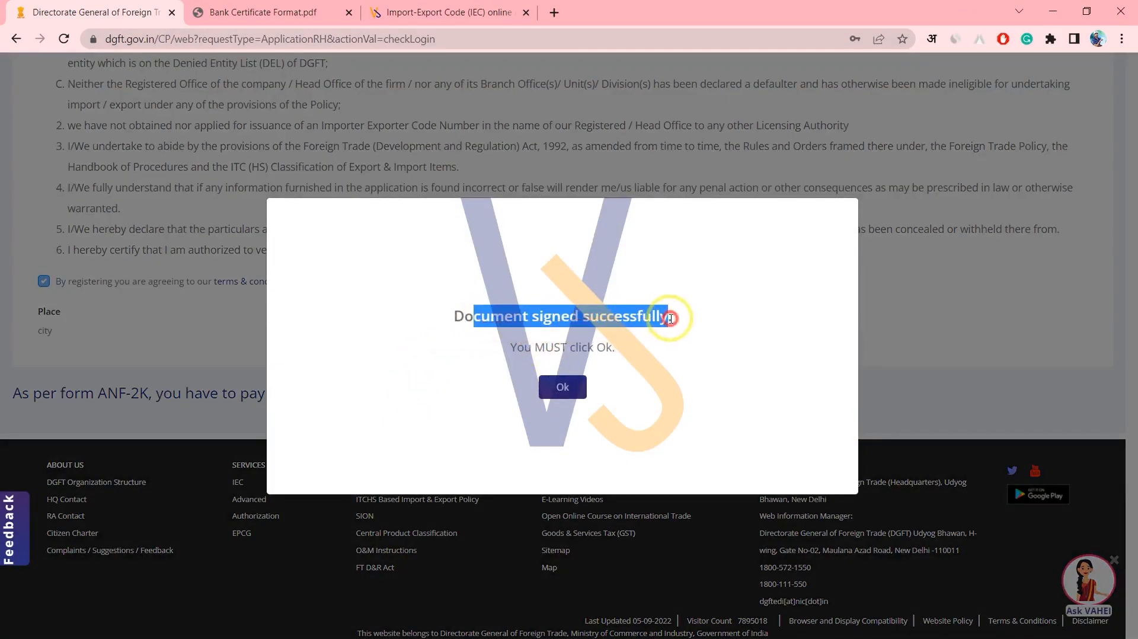
{"action": "left_click", "coordinate": [562, 388]}
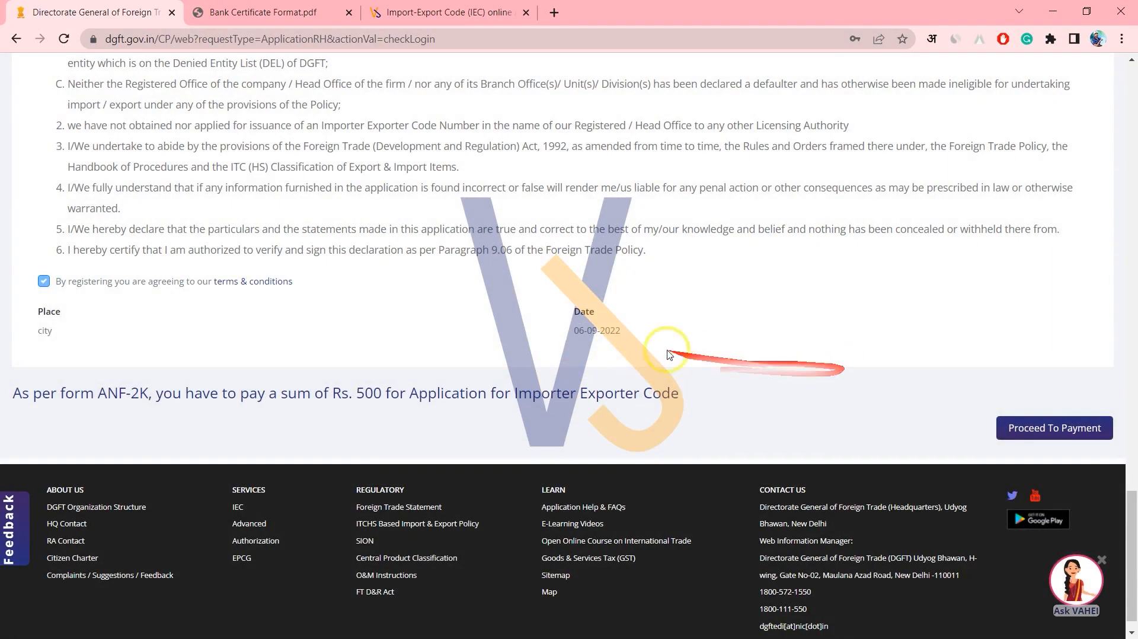
{"action": "left_click_drag", "start_coordinate": [330, 394], "coordinate": [593, 390]}
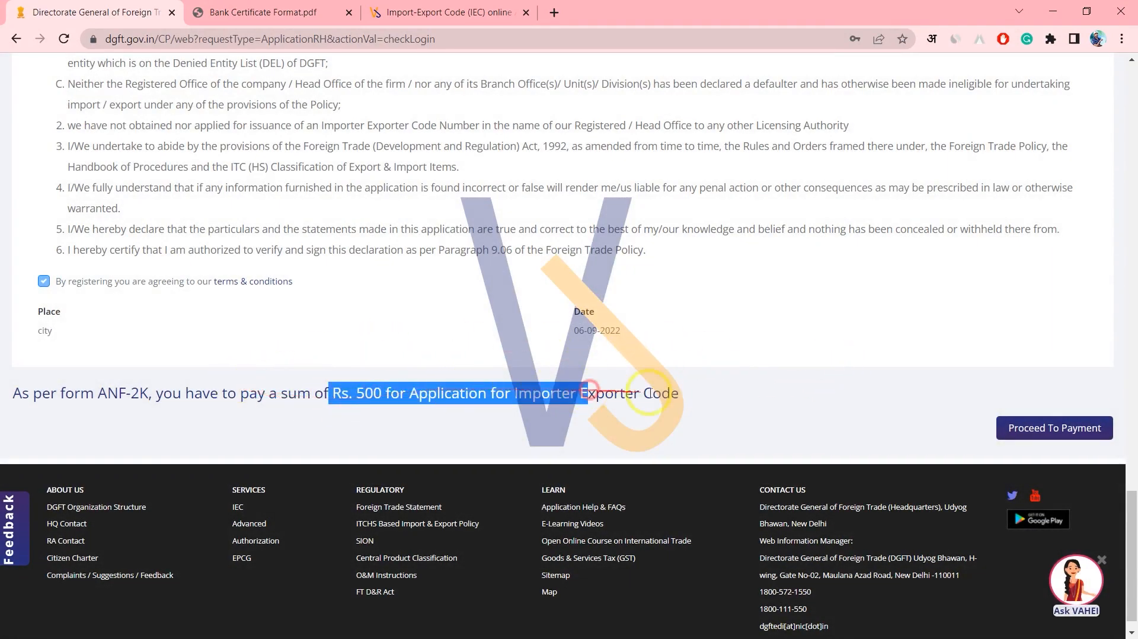
{"action": "left_click", "coordinate": [404, 410]}
{"action": "left_click_drag", "start_coordinate": [325, 391], "coordinate": [352, 387]}
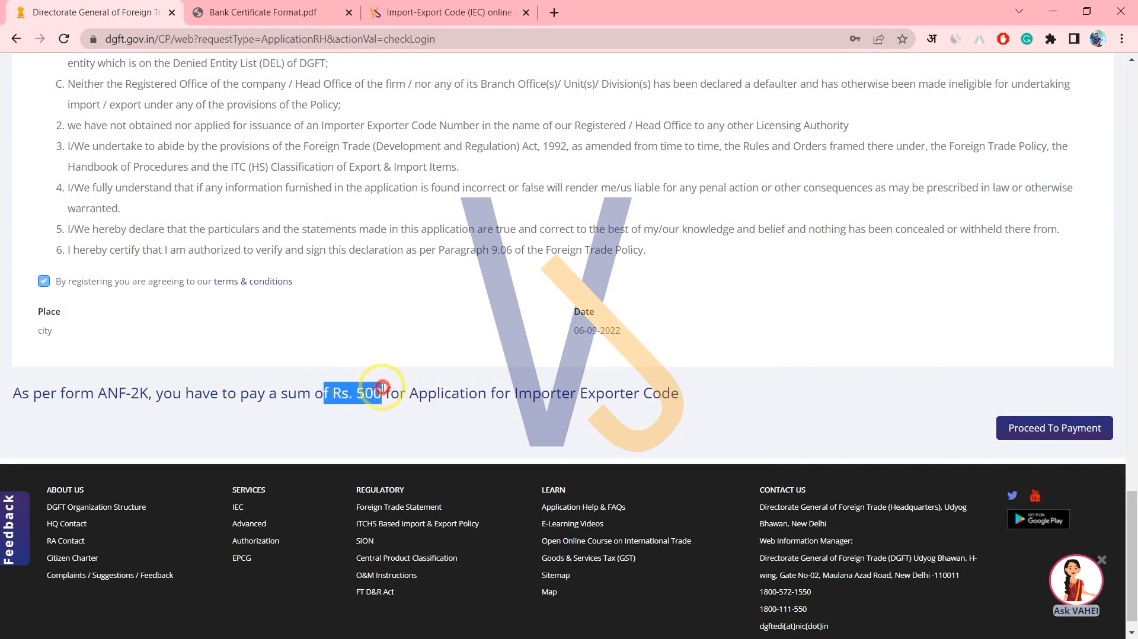
{"action": "left_click", "coordinate": [1045, 427]}
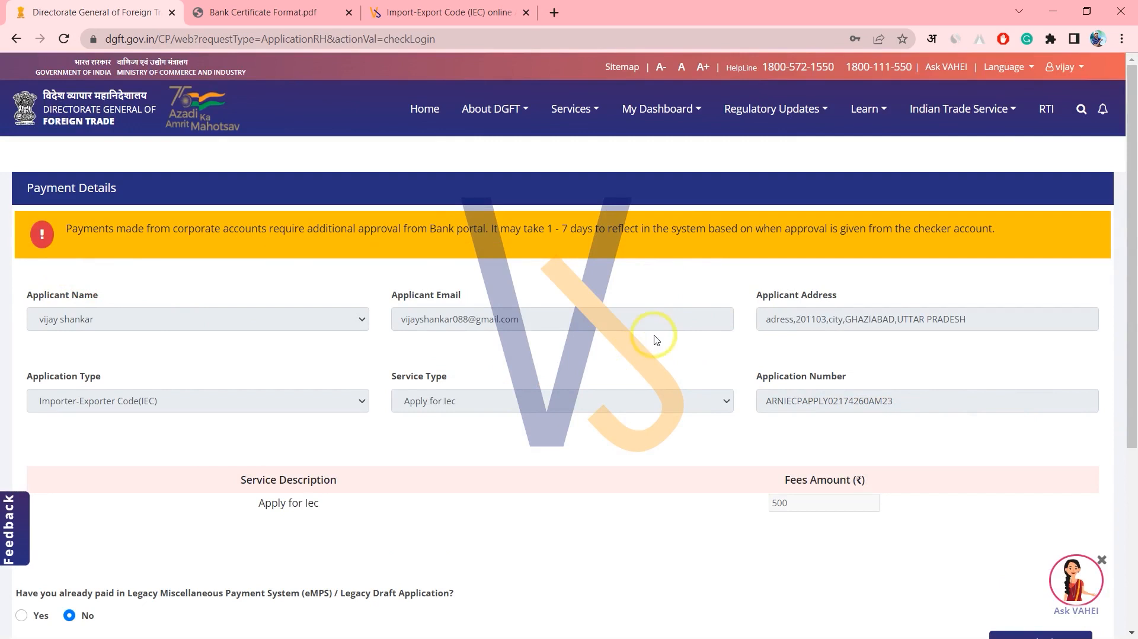
Submit the Rs. 500 fee payment details to move on to the Bharatkosh portal.
{"action": "scroll", "coordinate": [655, 338], "scroll_direction": "down", "scroll_amount": 5}
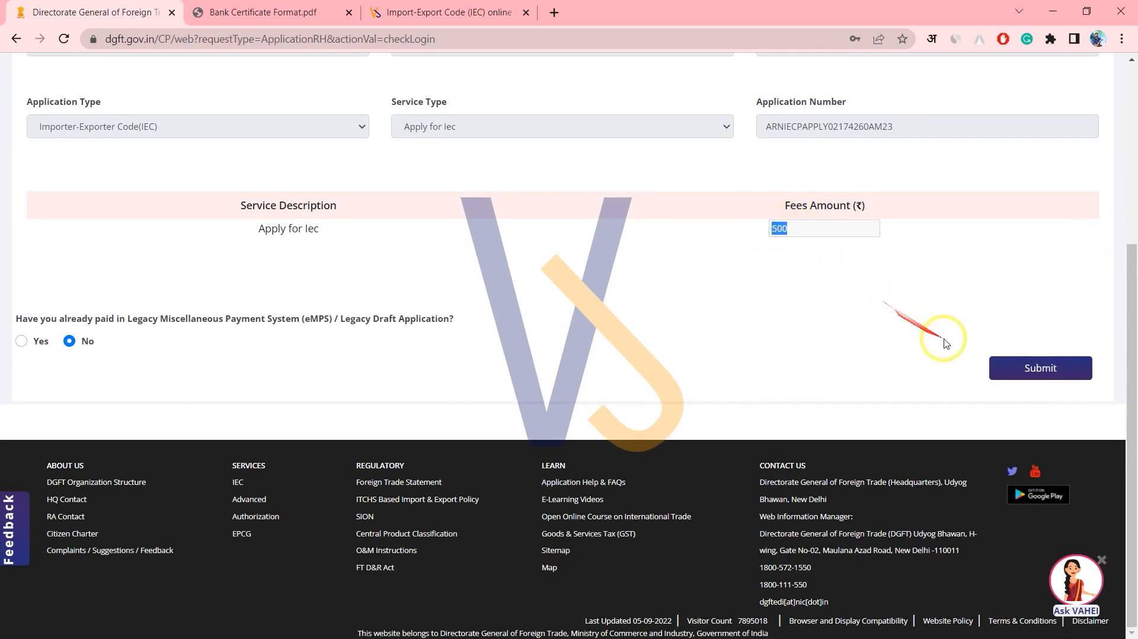
{"action": "left_click", "coordinate": [1046, 368]}
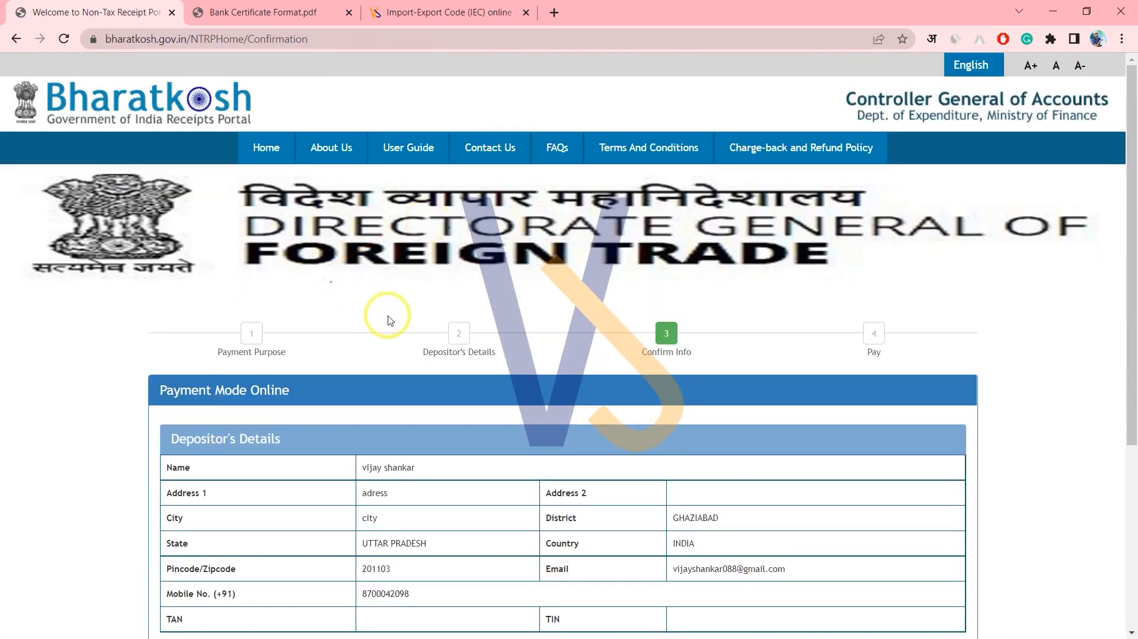
Confirm the Import and Export Licence application fee details (one time, 500 INR) in Bharatkosh.
{"action": "scroll", "coordinate": [389, 320], "scroll_direction": "down", "scroll_amount": 5}
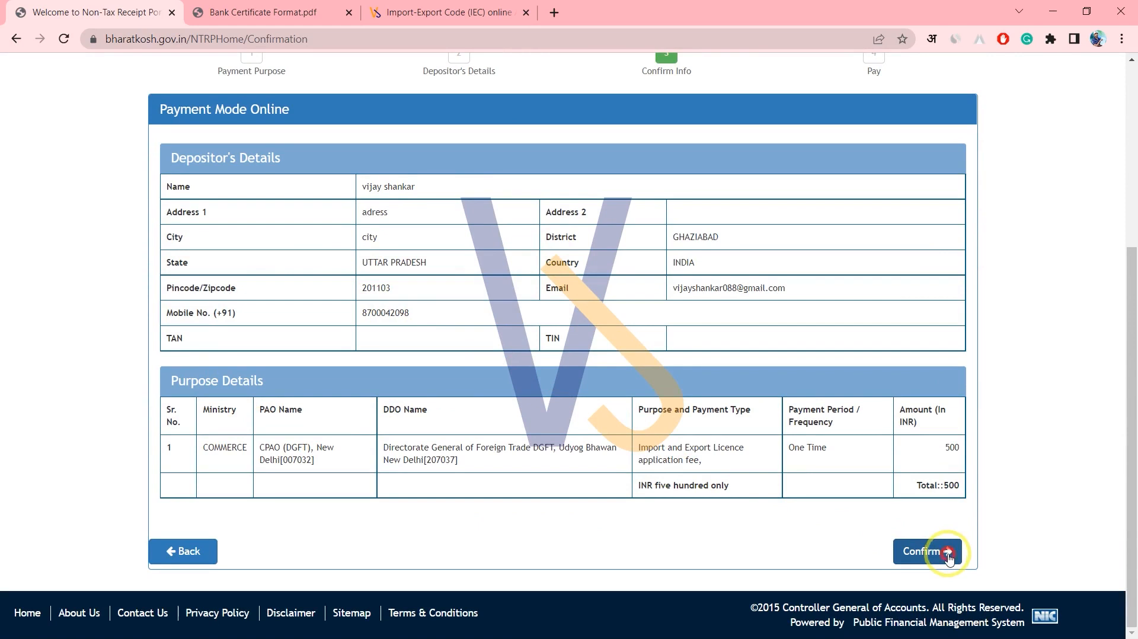
{"action": "left_click", "coordinate": [946, 553]}
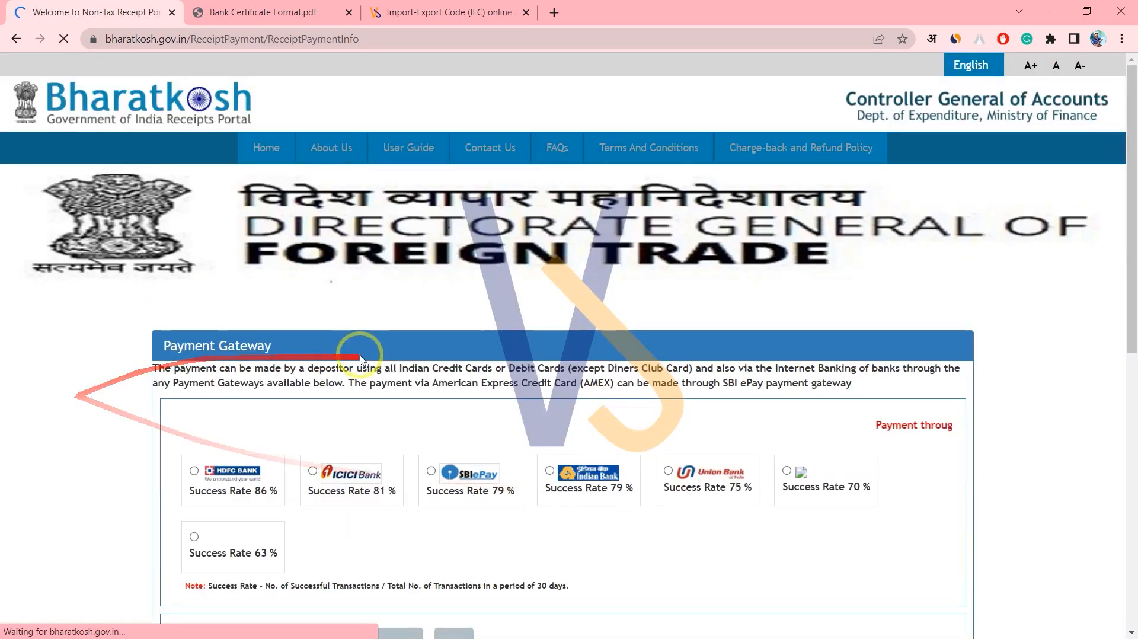
Select HDFC Bank, with its 86% success rate, as the payment gateway for the 500 INR fee.
{"action": "scroll", "coordinate": [414, 360], "scroll_direction": "down", "scroll_amount": 4}
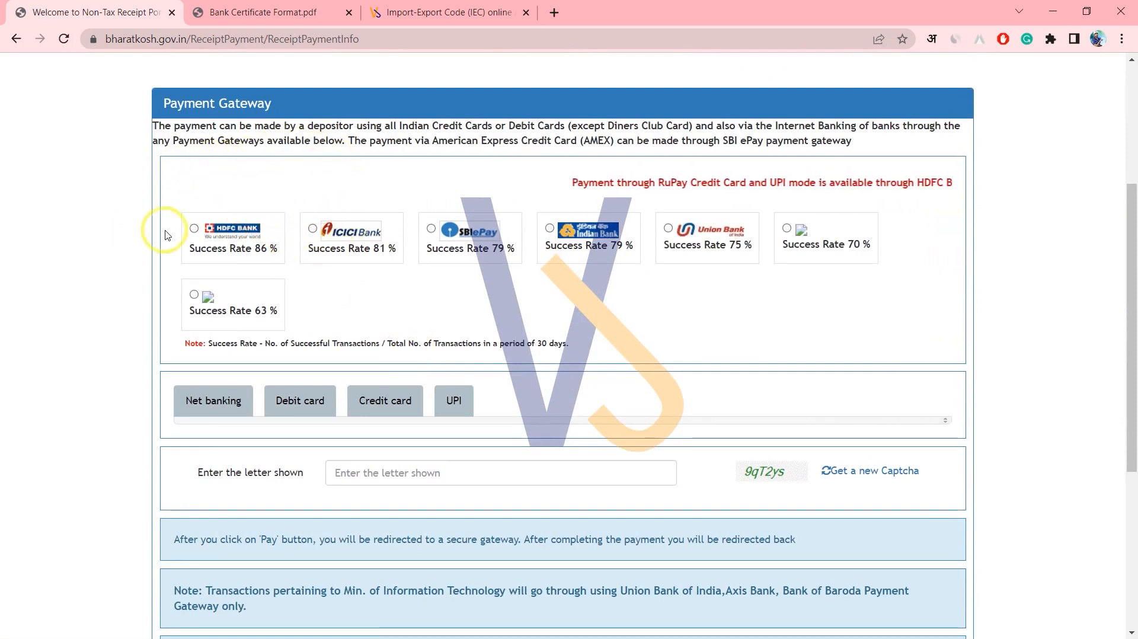
{"action": "left_click_drag", "start_coordinate": [256, 251], "coordinate": [280, 252]}
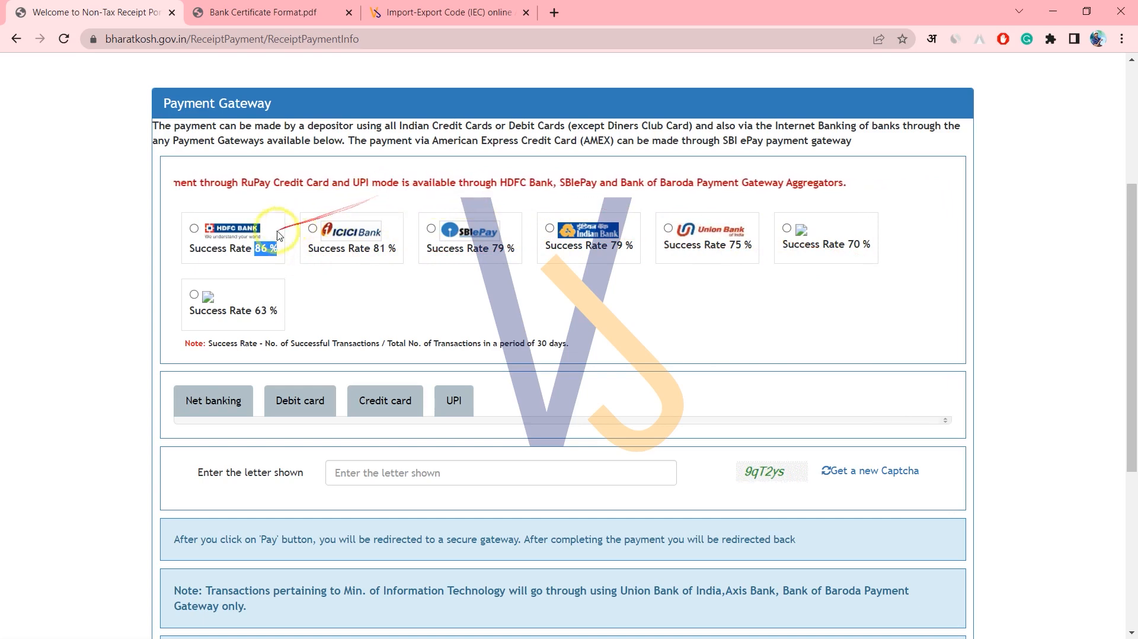
{"action": "left_click", "coordinate": [223, 256]}
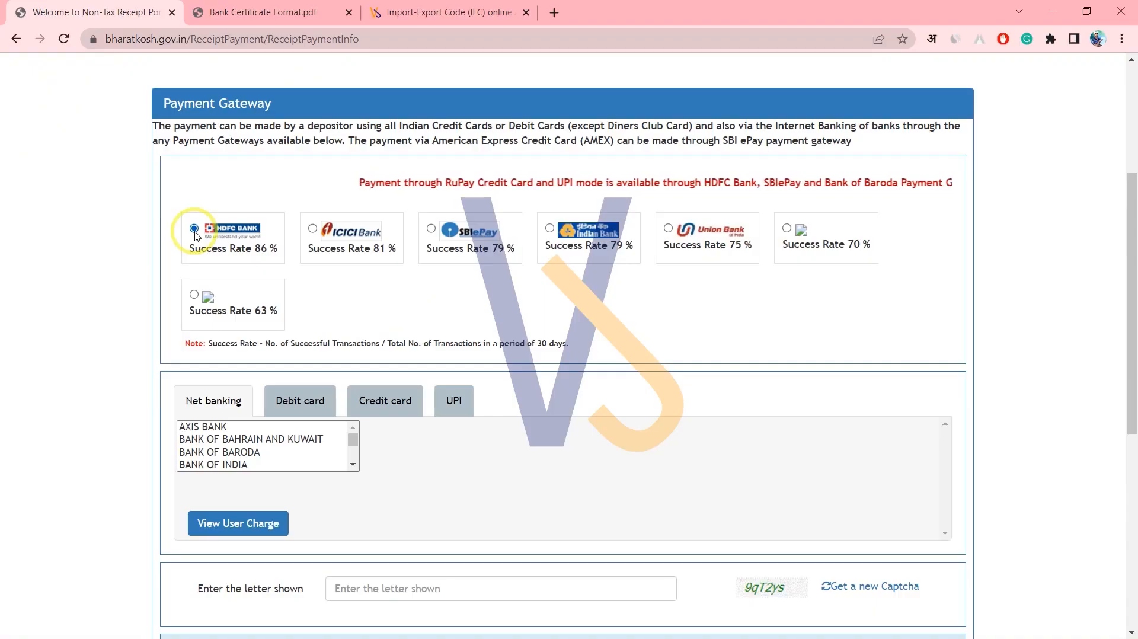
{"action": "left_click", "coordinate": [183, 220]}
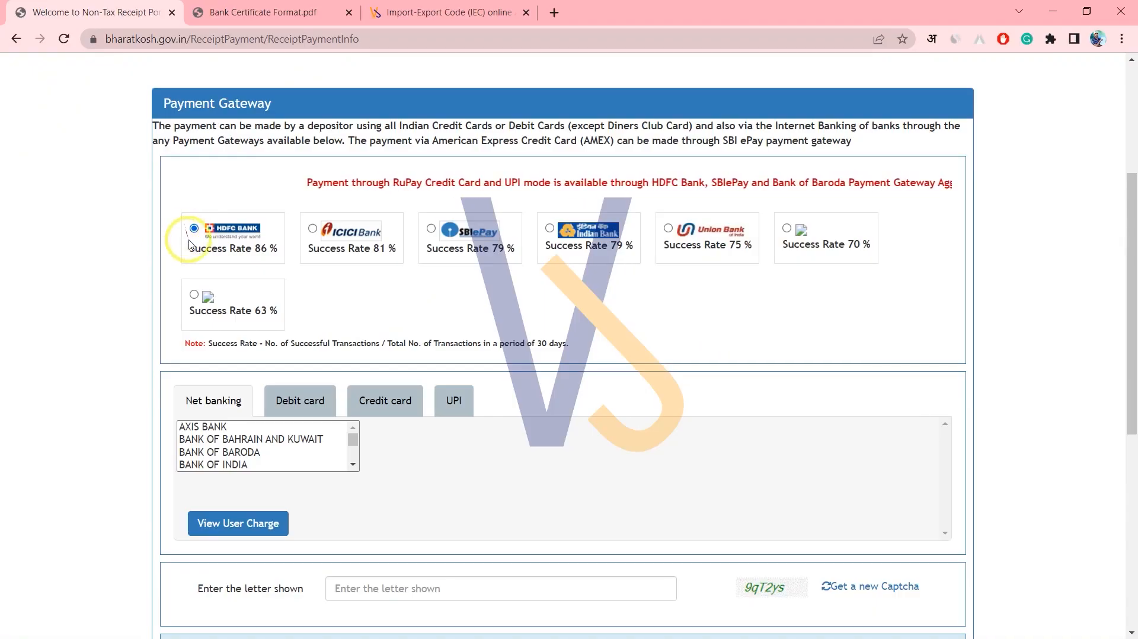
Choose VISA credit card as the payment mode, noting its ₹5.00 charge.
{"action": "scroll", "coordinate": [432, 437], "scroll_direction": "down", "scroll_amount": 1}
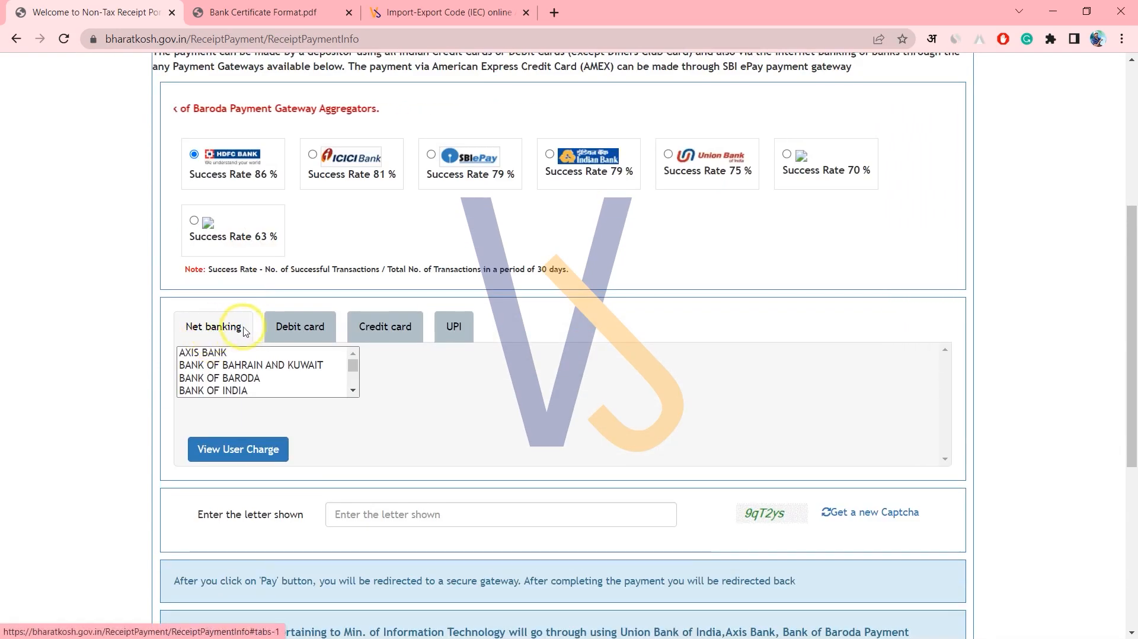
{"action": "left_click", "coordinate": [301, 327]}
{"action": "left_click", "coordinate": [381, 334]}
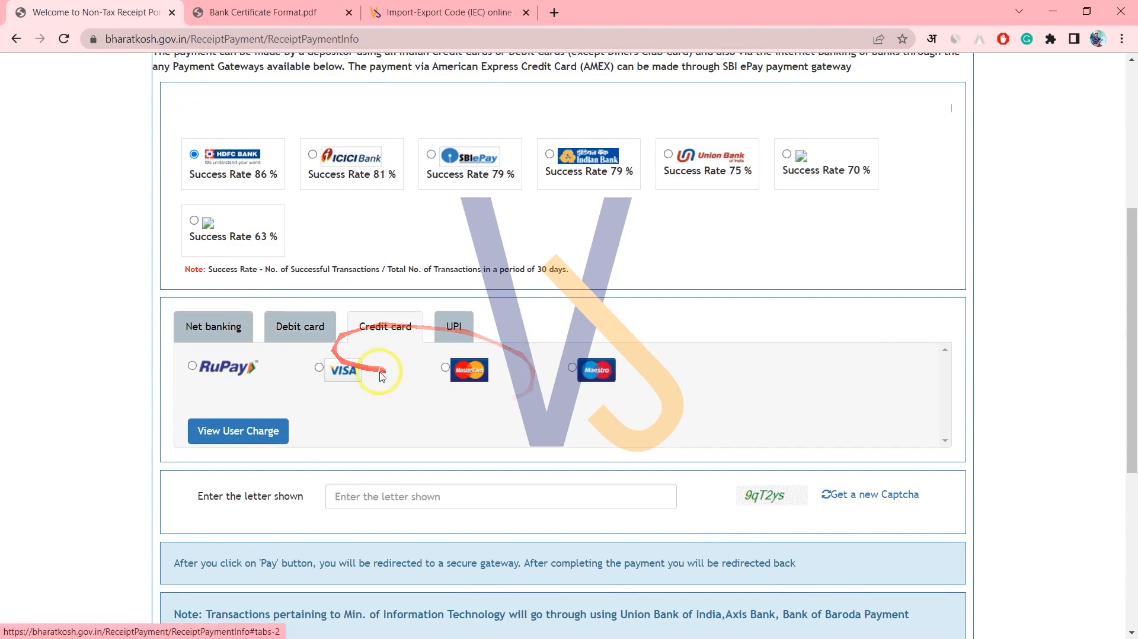
{"action": "left_click", "coordinate": [319, 369]}
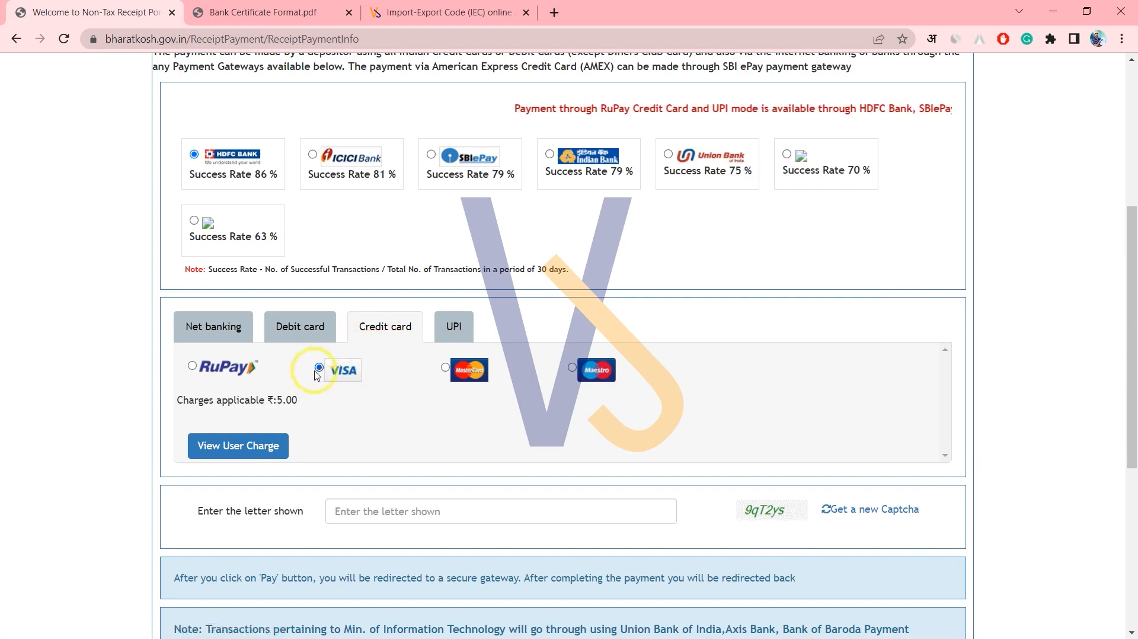
{"action": "left_click_drag", "start_coordinate": [193, 400], "coordinate": [301, 403]}
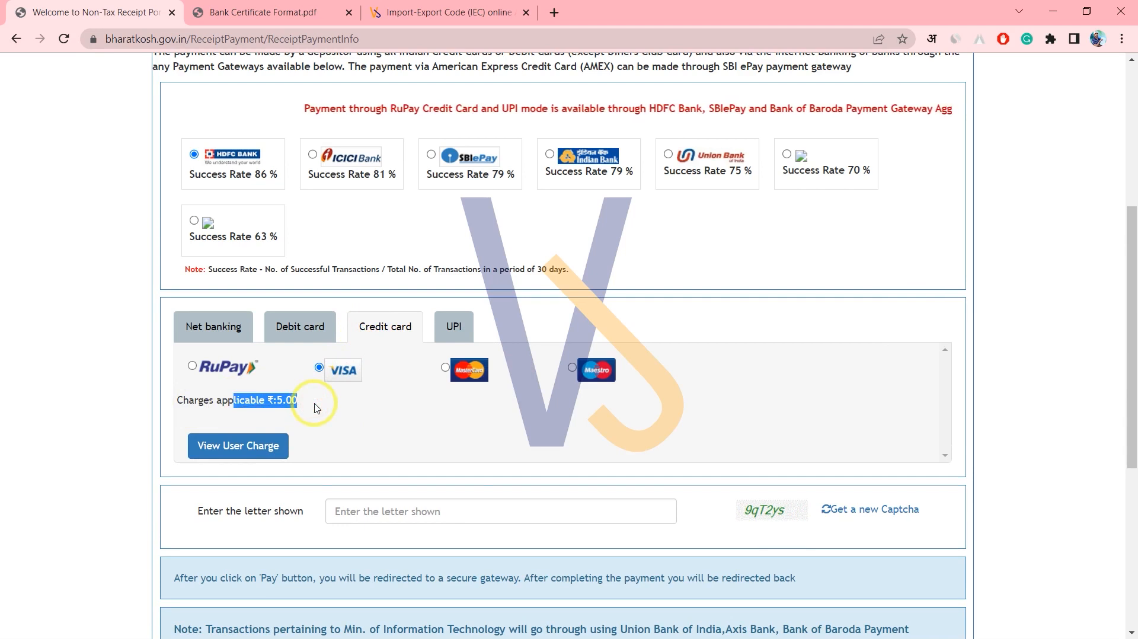
Enter the captcha '9qT2ys', accept the terms and conditions, and submit the payment.
{"action": "scroll", "coordinate": [315, 407], "scroll_direction": "down", "scroll_amount": 4}
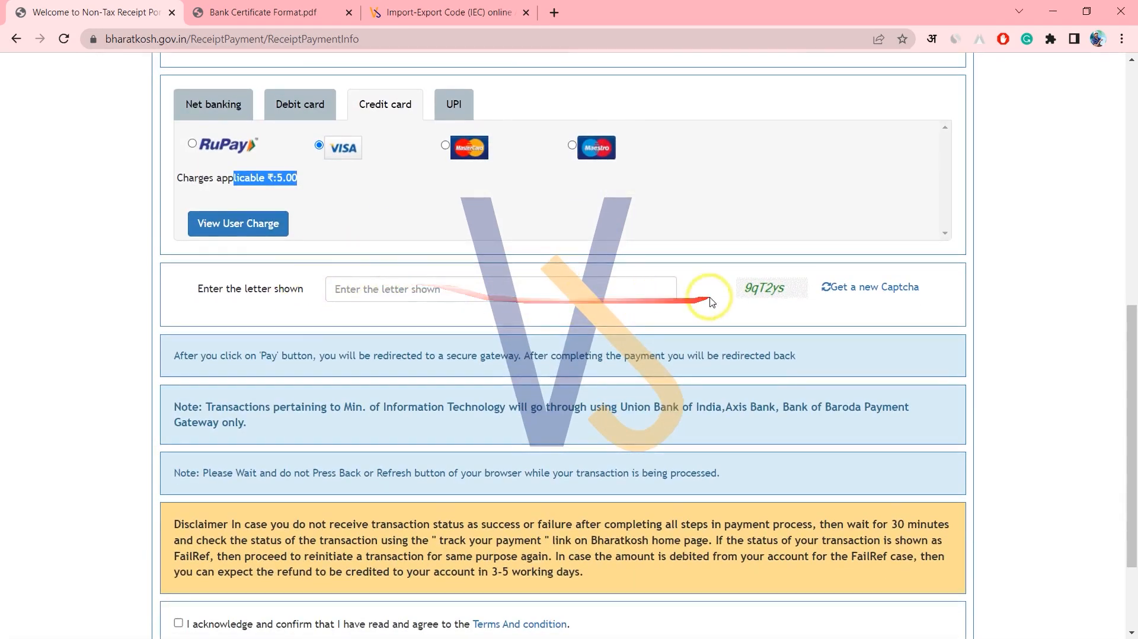
{"action": "left_click", "coordinate": [624, 295]}
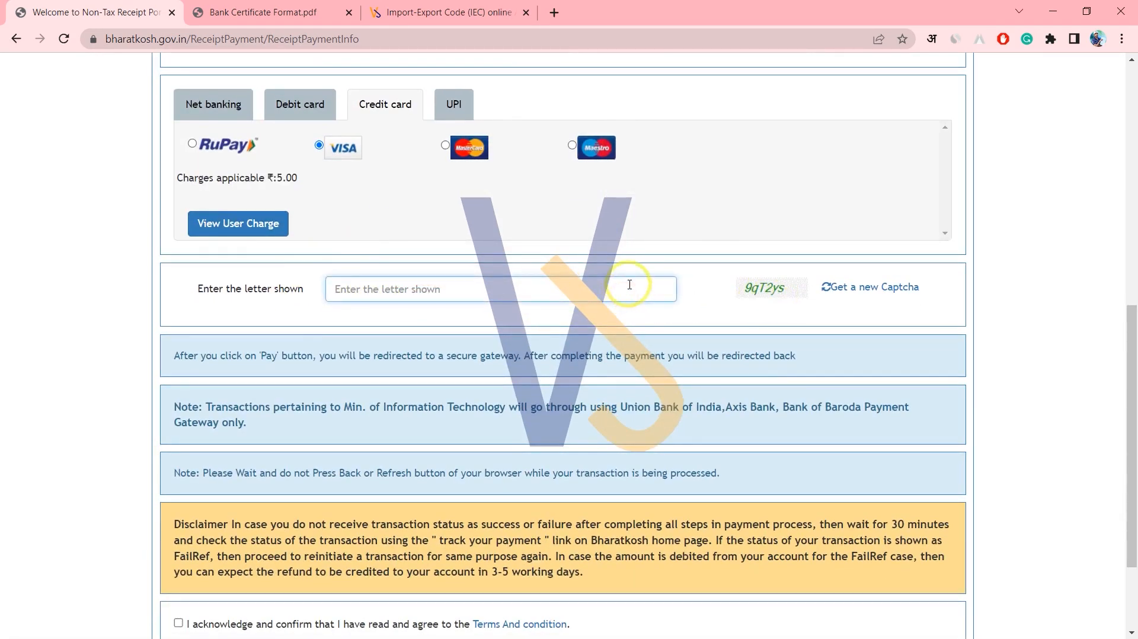
{"action": "type", "text": "9qT2ys"}
{"action": "scroll", "coordinate": [551, 299], "scroll_direction": "down", "scroll_amount": 2}
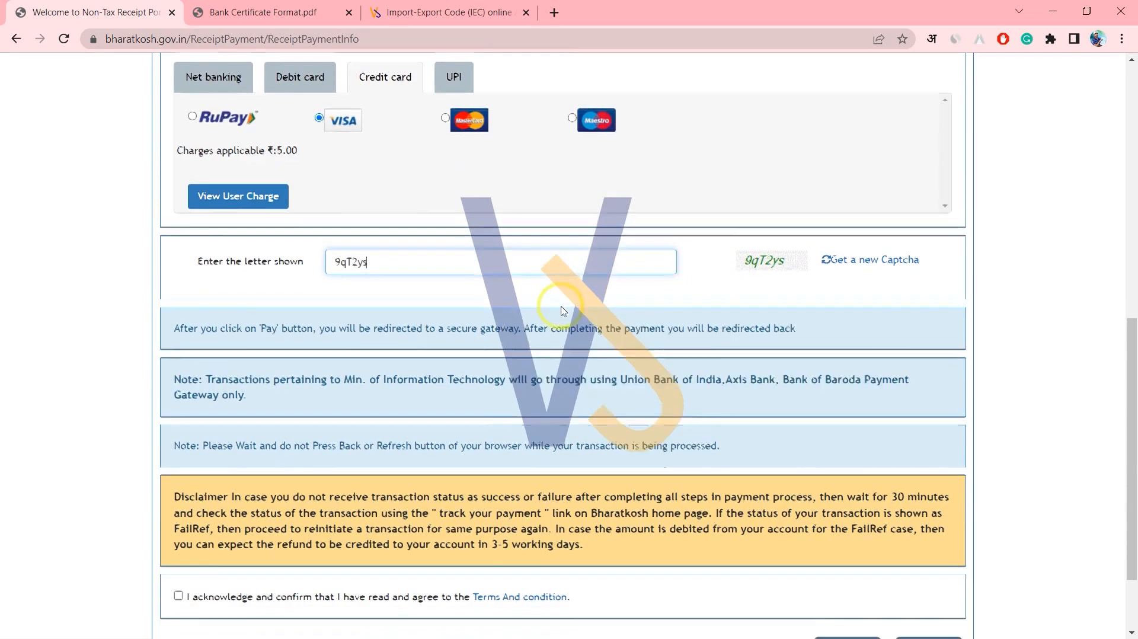
{"action": "left_click", "coordinate": [179, 490]}
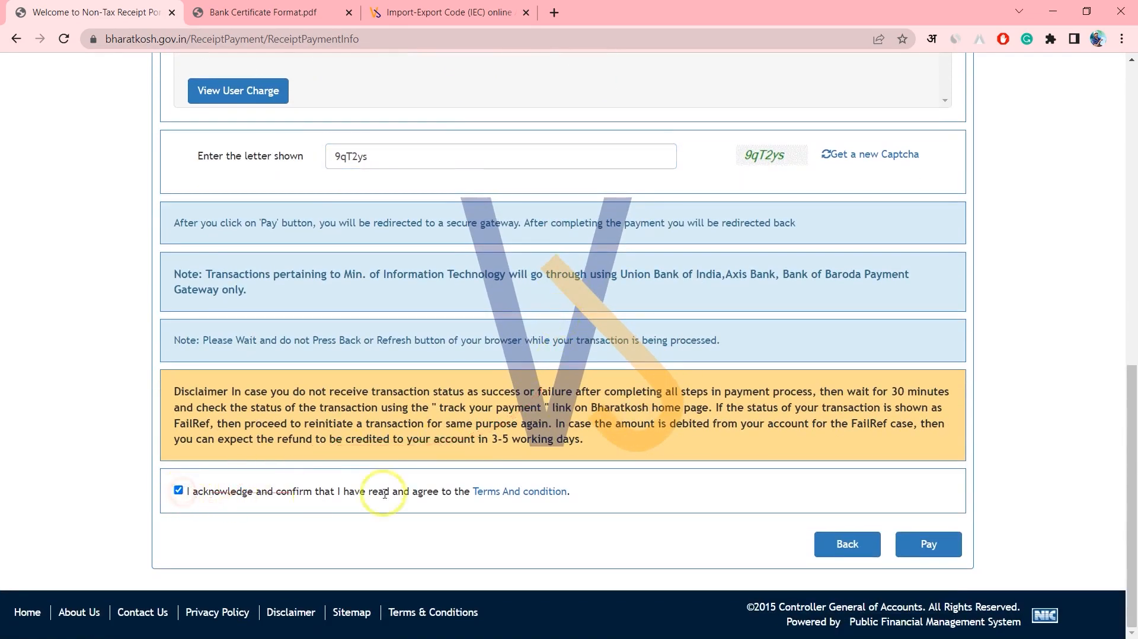
{"action": "left_click", "coordinate": [923, 541]}
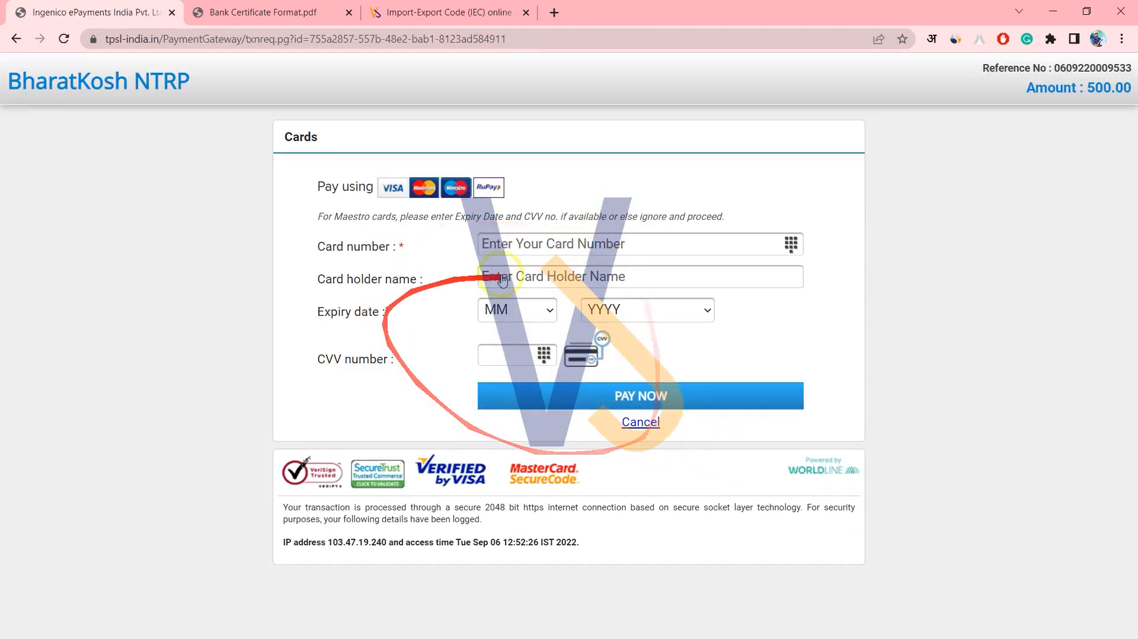
Enter the card number on the Worldline card payment page and move to the card holder's name.
{"action": "left_click_drag", "start_coordinate": [323, 246], "coordinate": [407, 246]}
{"action": "left_click", "coordinate": [527, 256]}
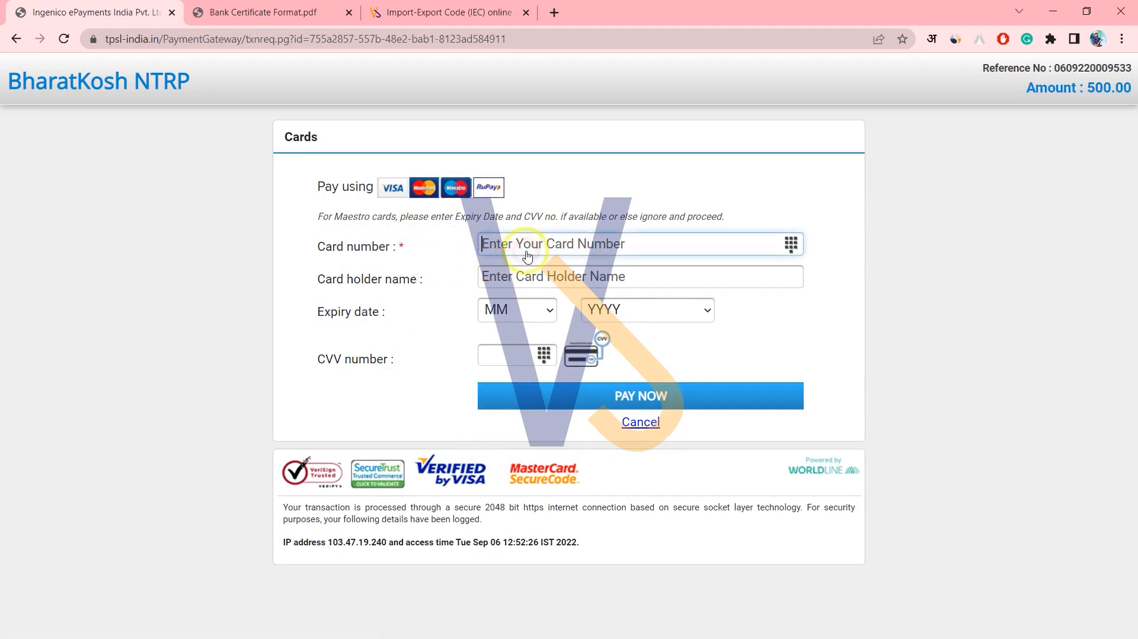
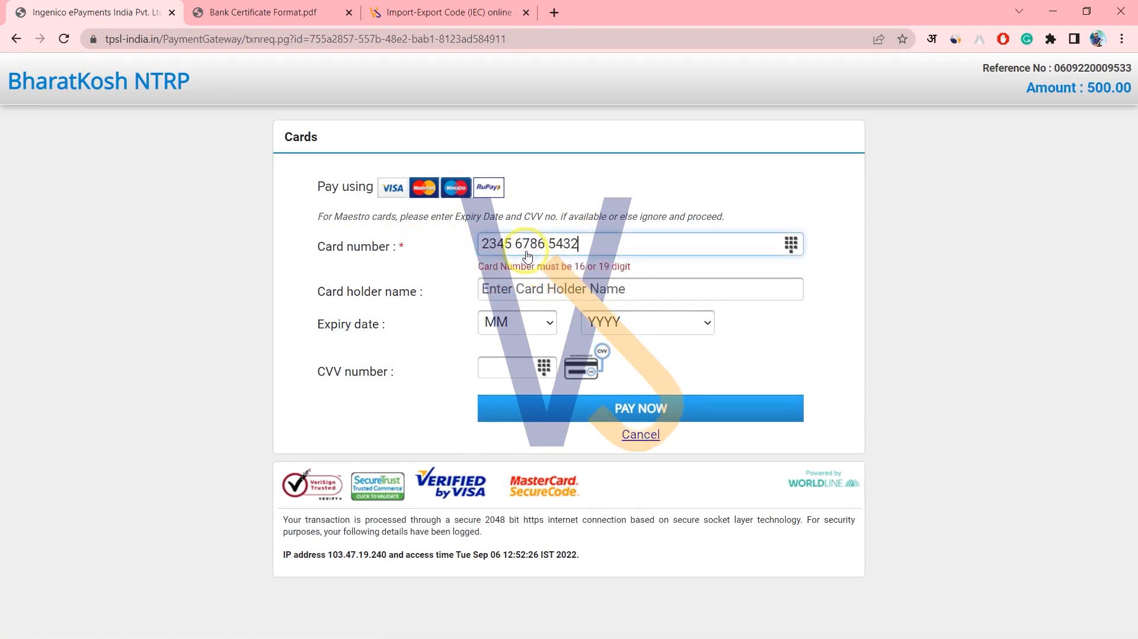
{"action": "left_click", "coordinate": [548, 296]}
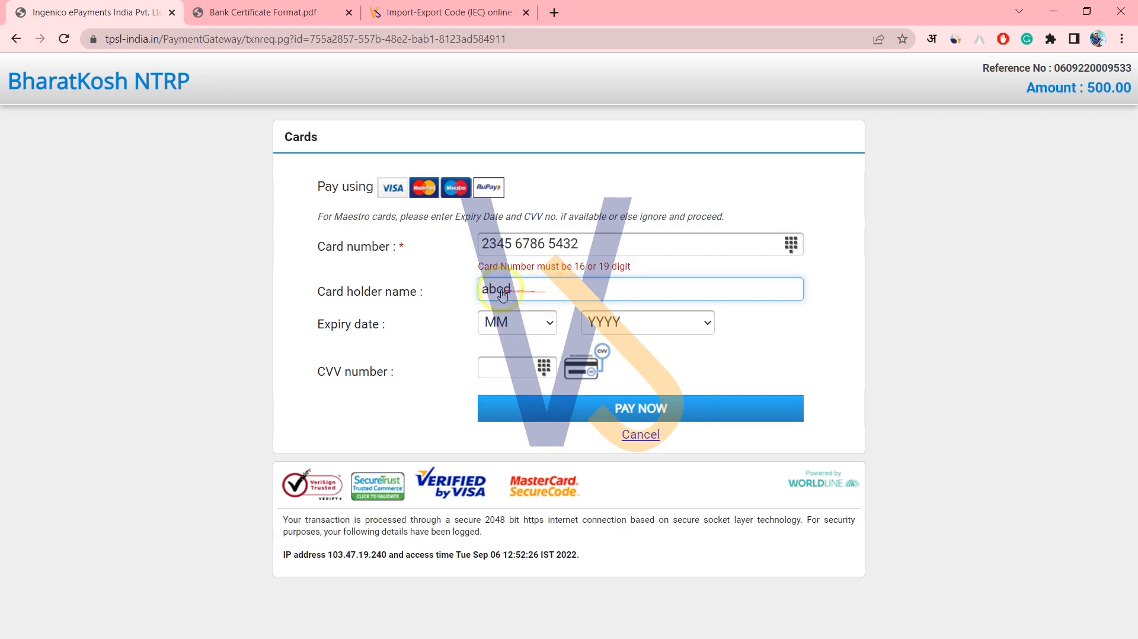
Set the card expiry to 05/2023 and move to the CVV field.
{"action": "left_click", "coordinate": [526, 323]}
{"action": "left_click", "coordinate": [522, 429]}
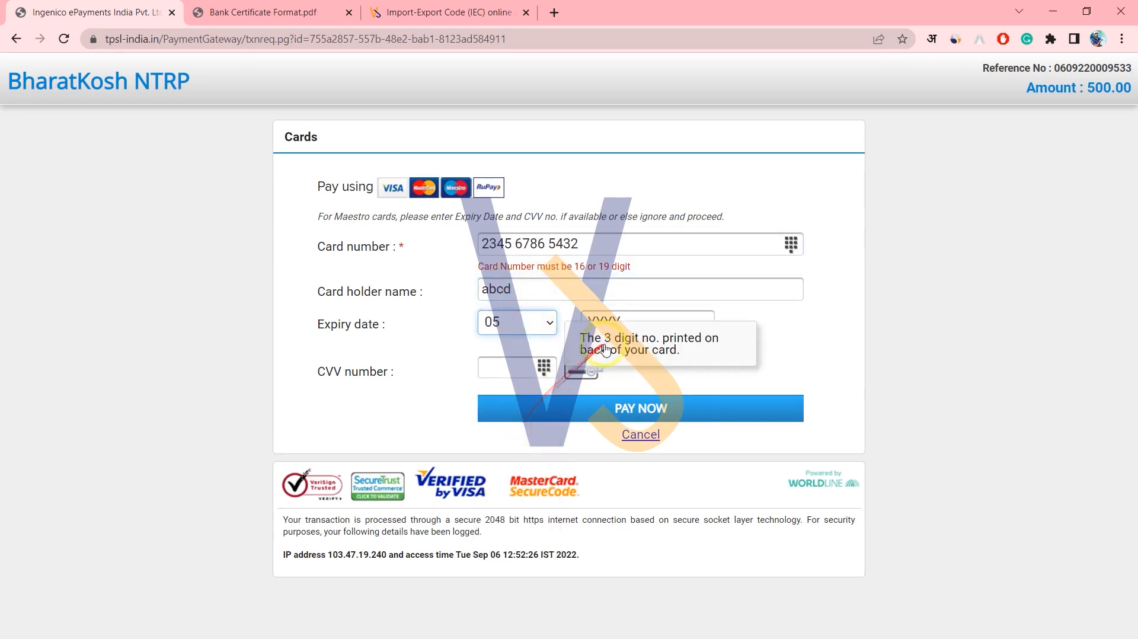
{"action": "left_click", "coordinate": [650, 326]}
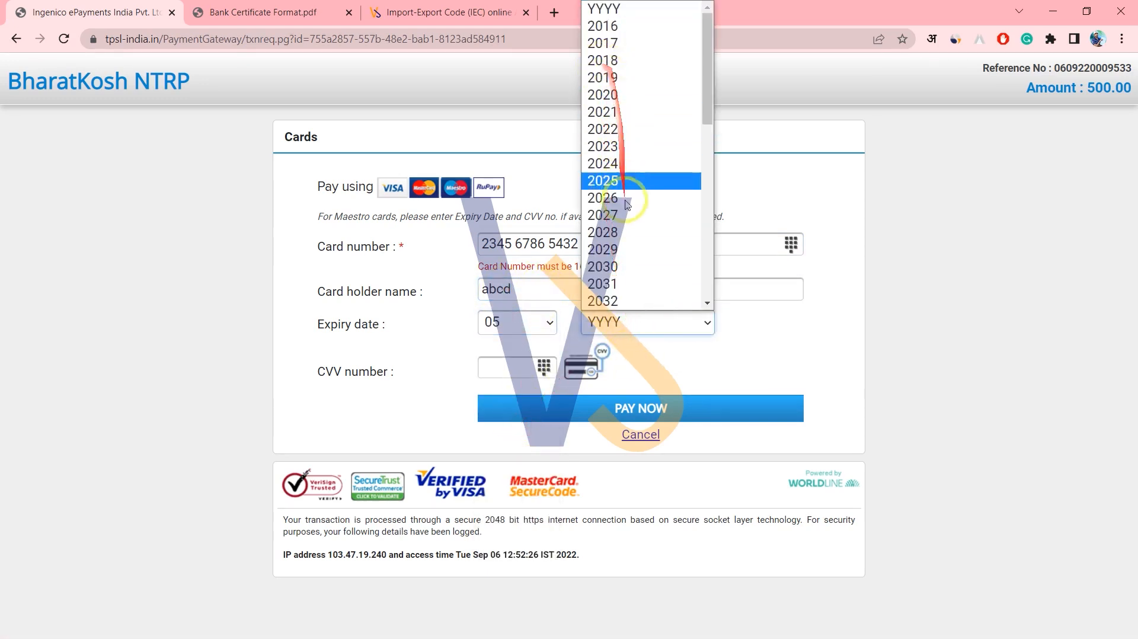
{"action": "left_click", "coordinate": [604, 146]}
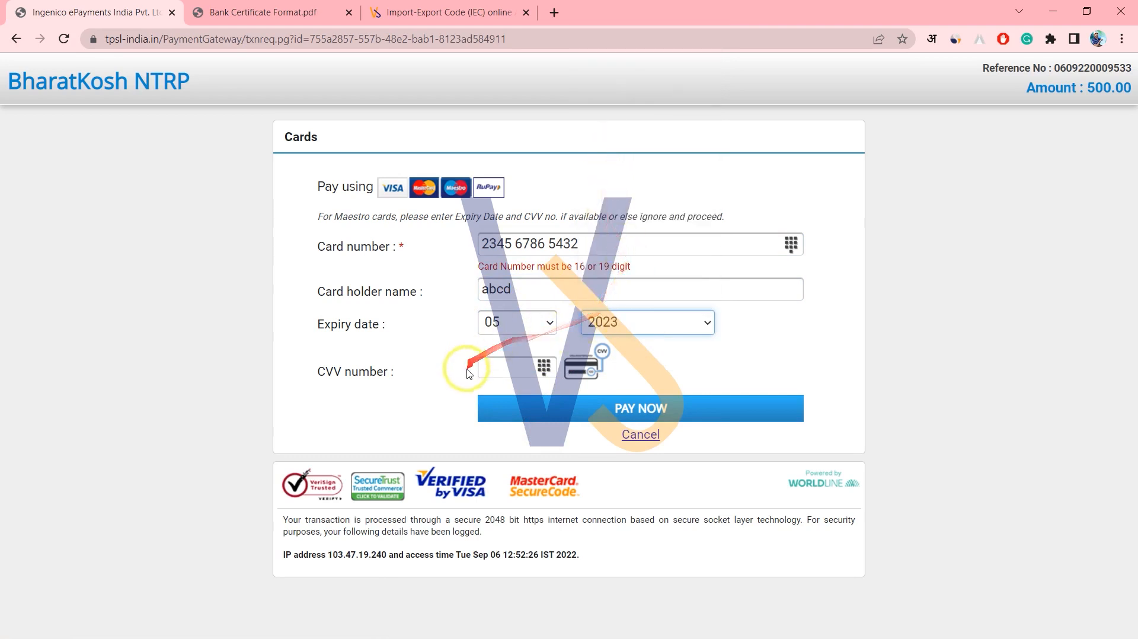
{"action": "mouse_move", "coordinate": [587, 376]}
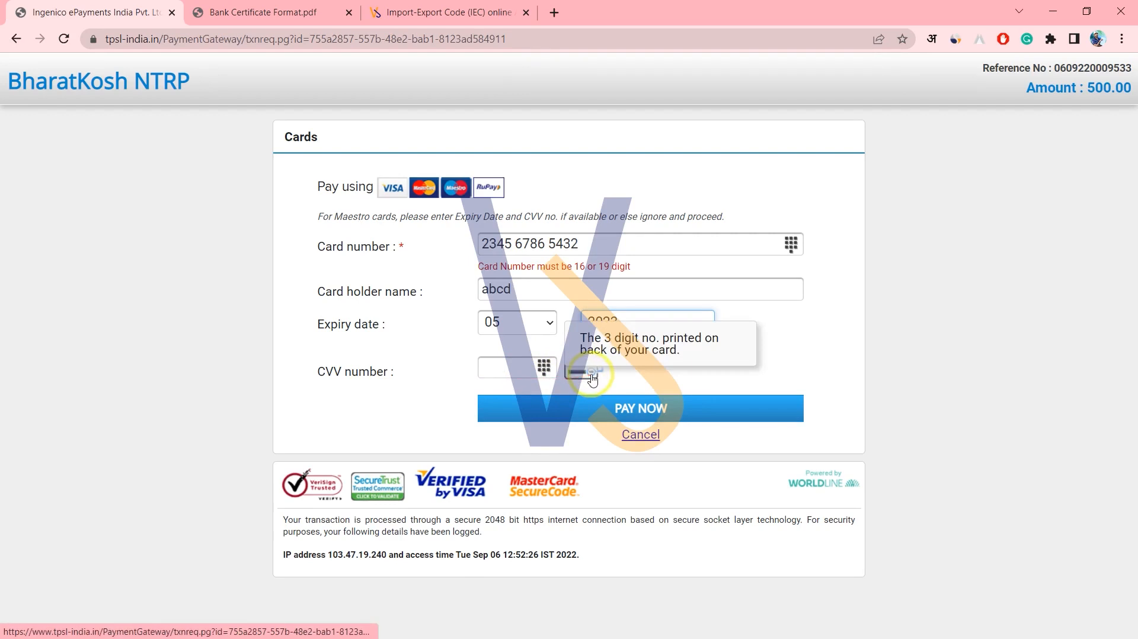
{"action": "left_click", "coordinate": [507, 377]}
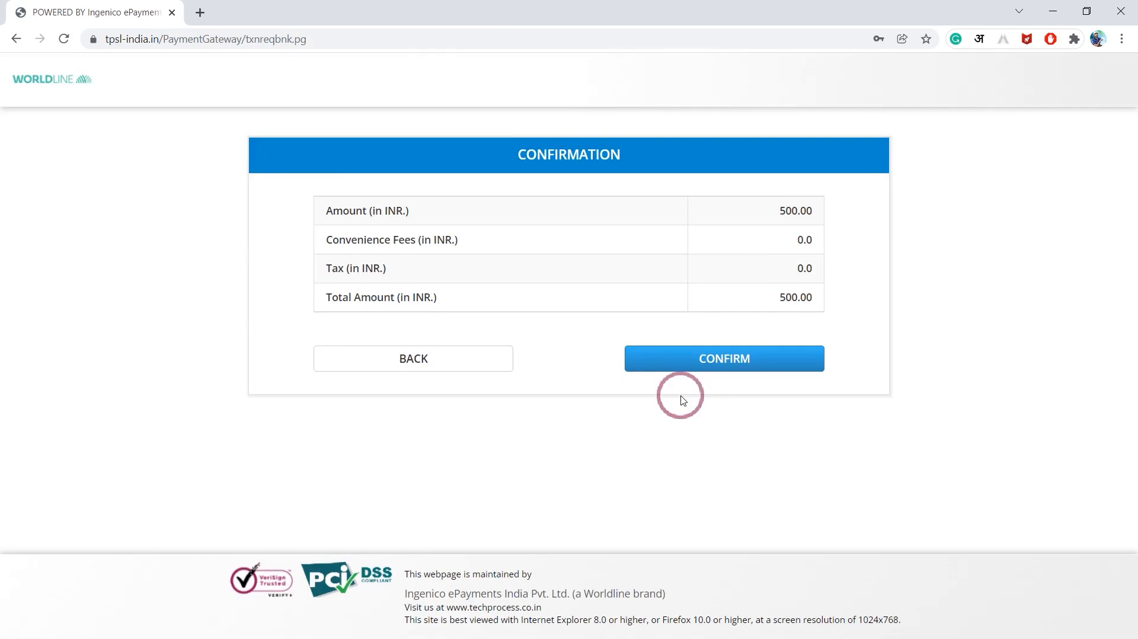
Confirm the 500.00 INR payment on Worldline and finish the bank step to reach DGFT's acknowledgement redirect.
{"action": "left_click", "coordinate": [691, 368]}
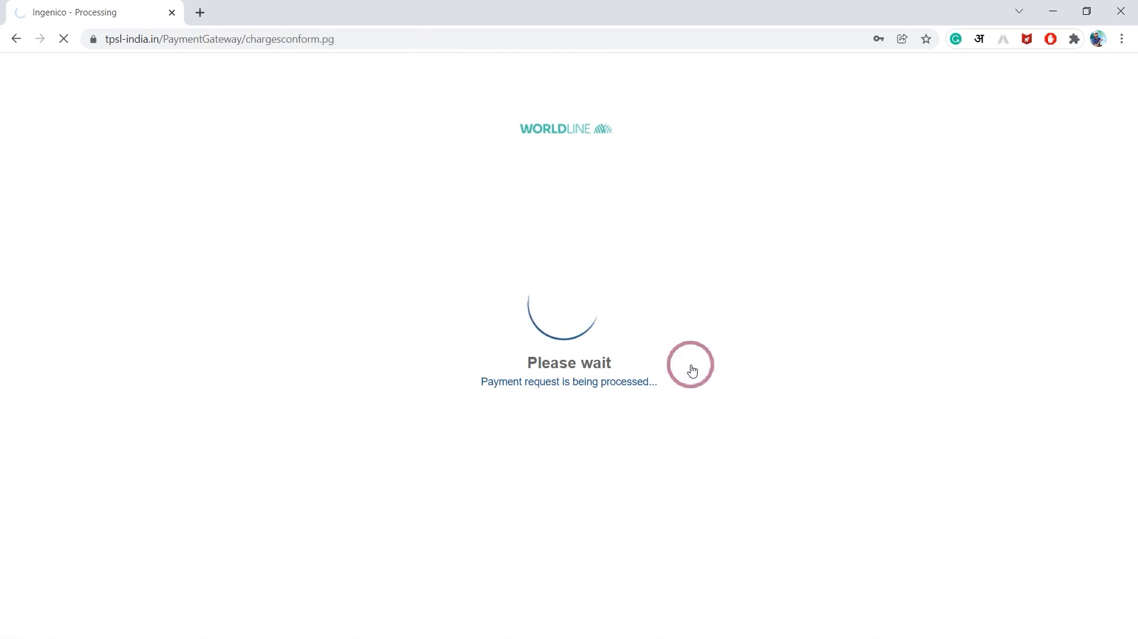
{"action": "left_click", "coordinate": [800, 314]}
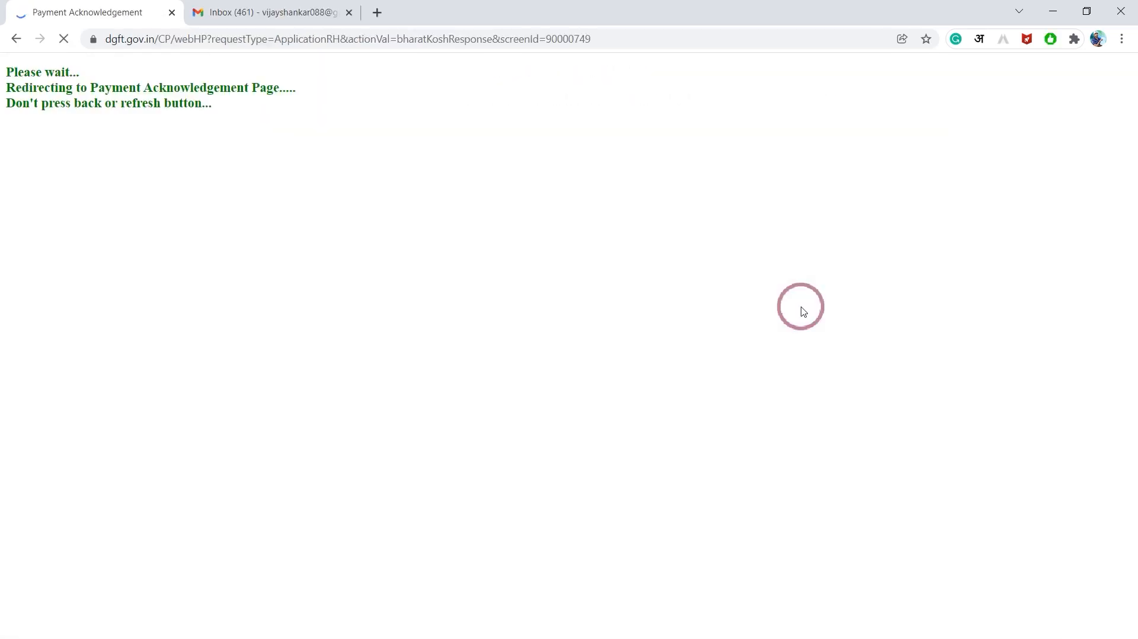